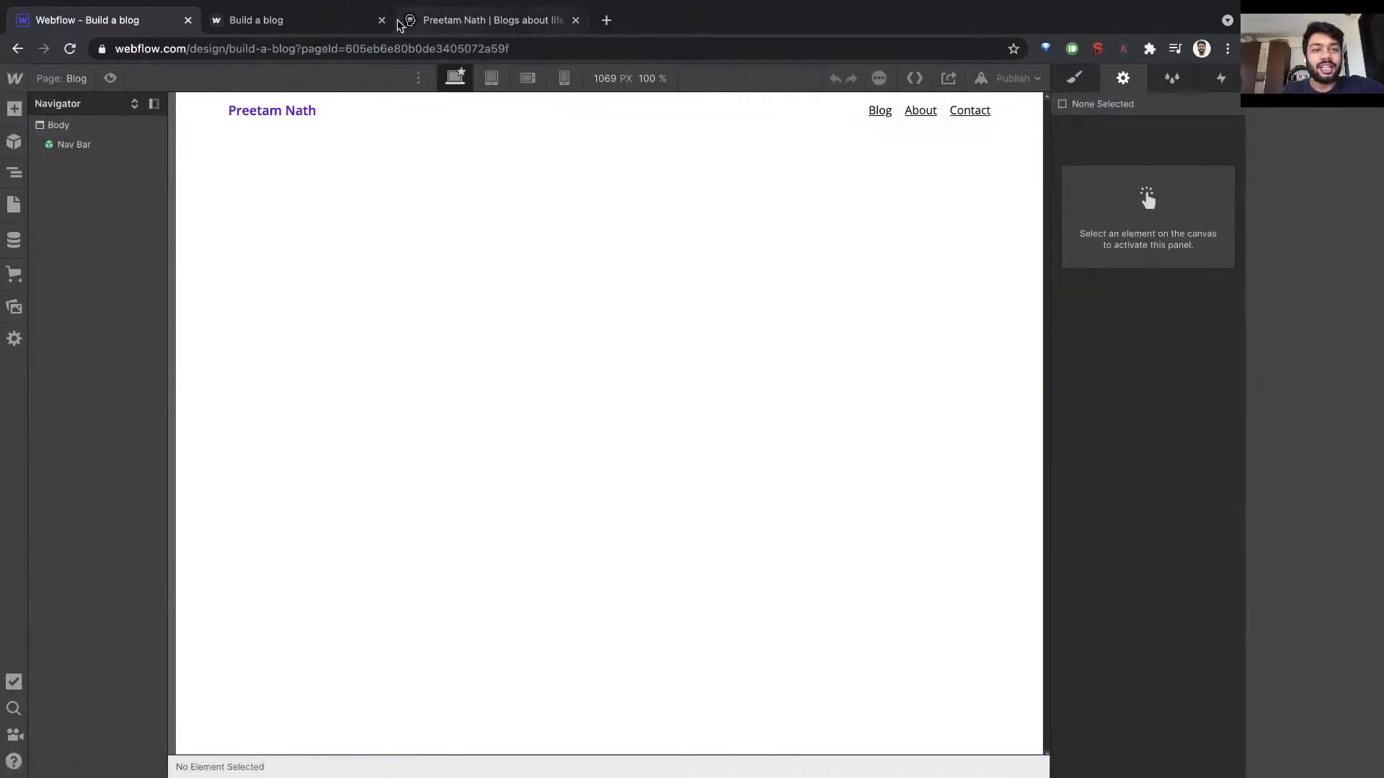
Move the Webflow tab to second place, check the live blog, and list the project's pages
drag(101, 21, 288, 20)
click(490, 20)
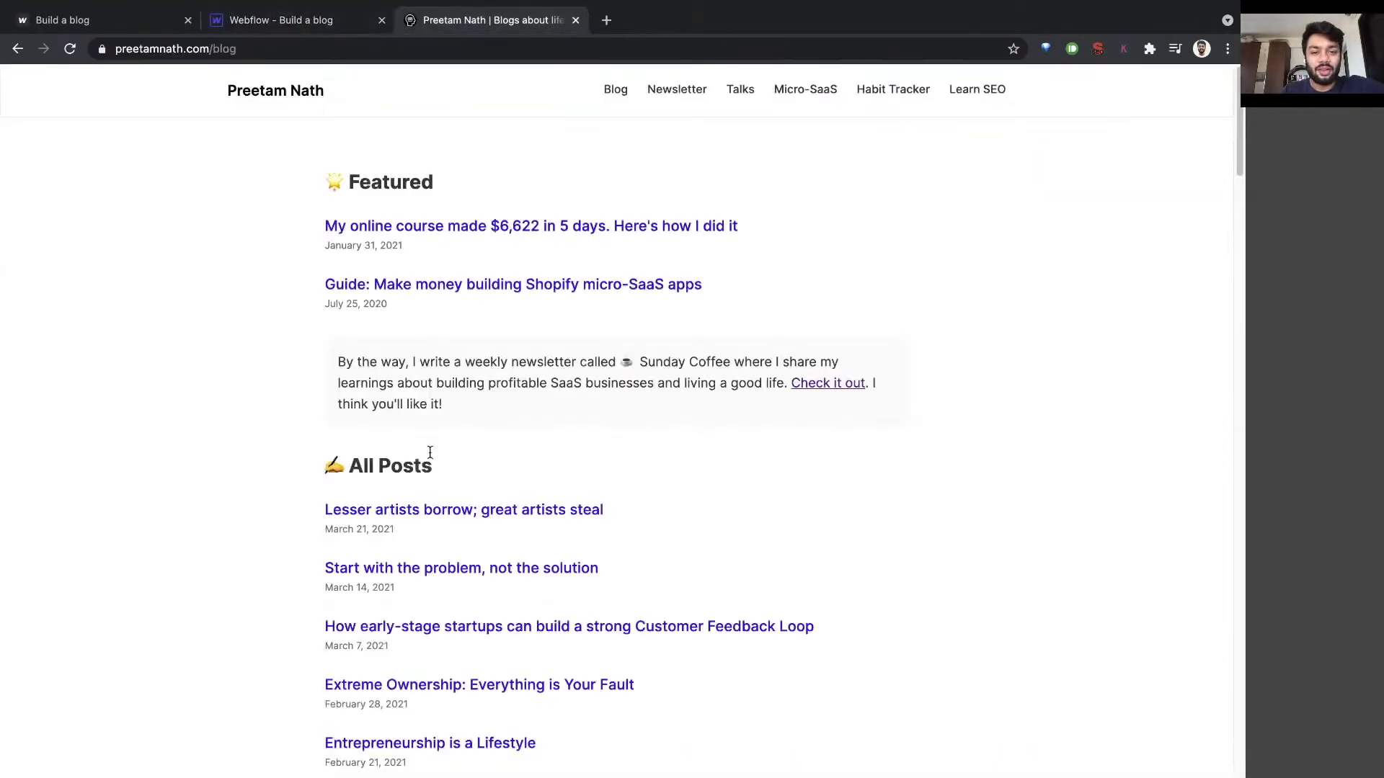
click(287, 20)
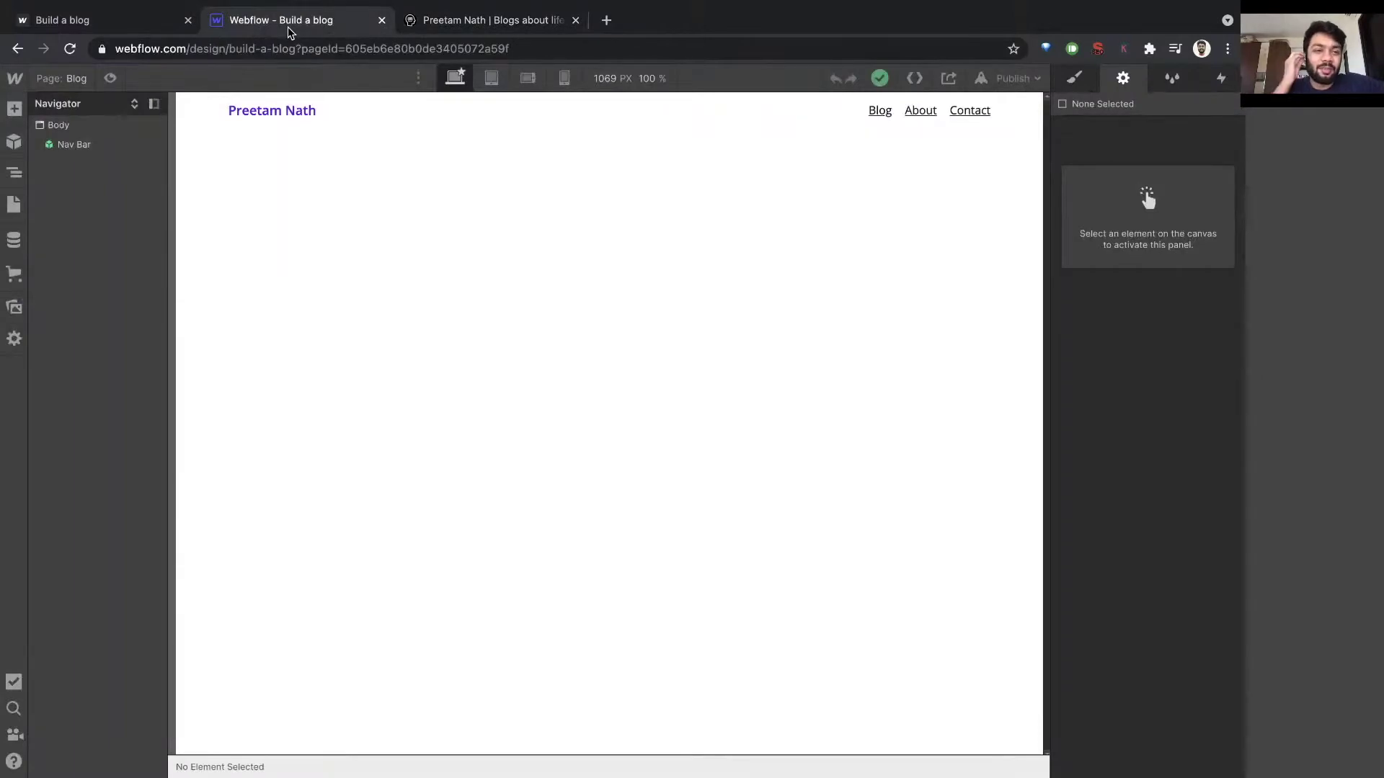
click(13, 205)
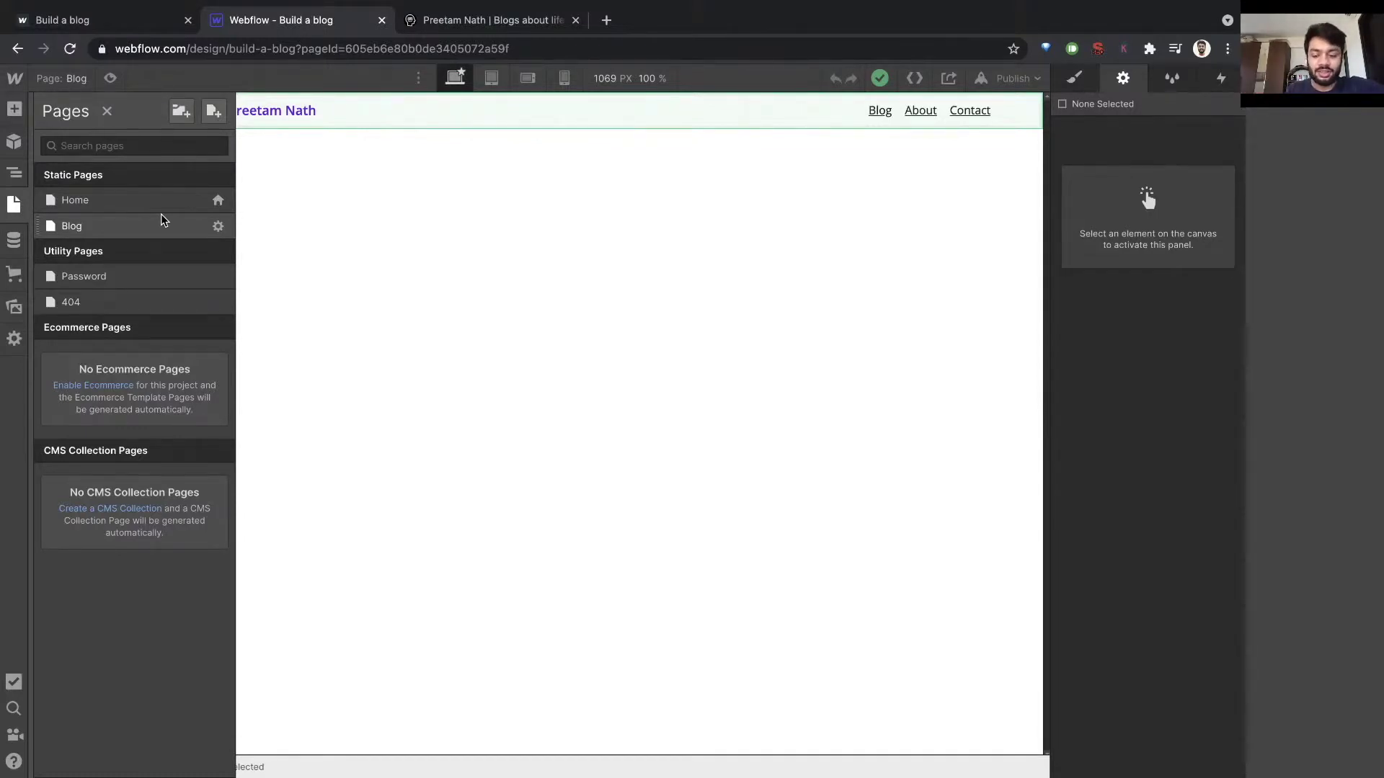
View the live online-course blog post, then close Pages and show the empty CMS Collections panel
key(ctrl+Tab)
click(393, 227)
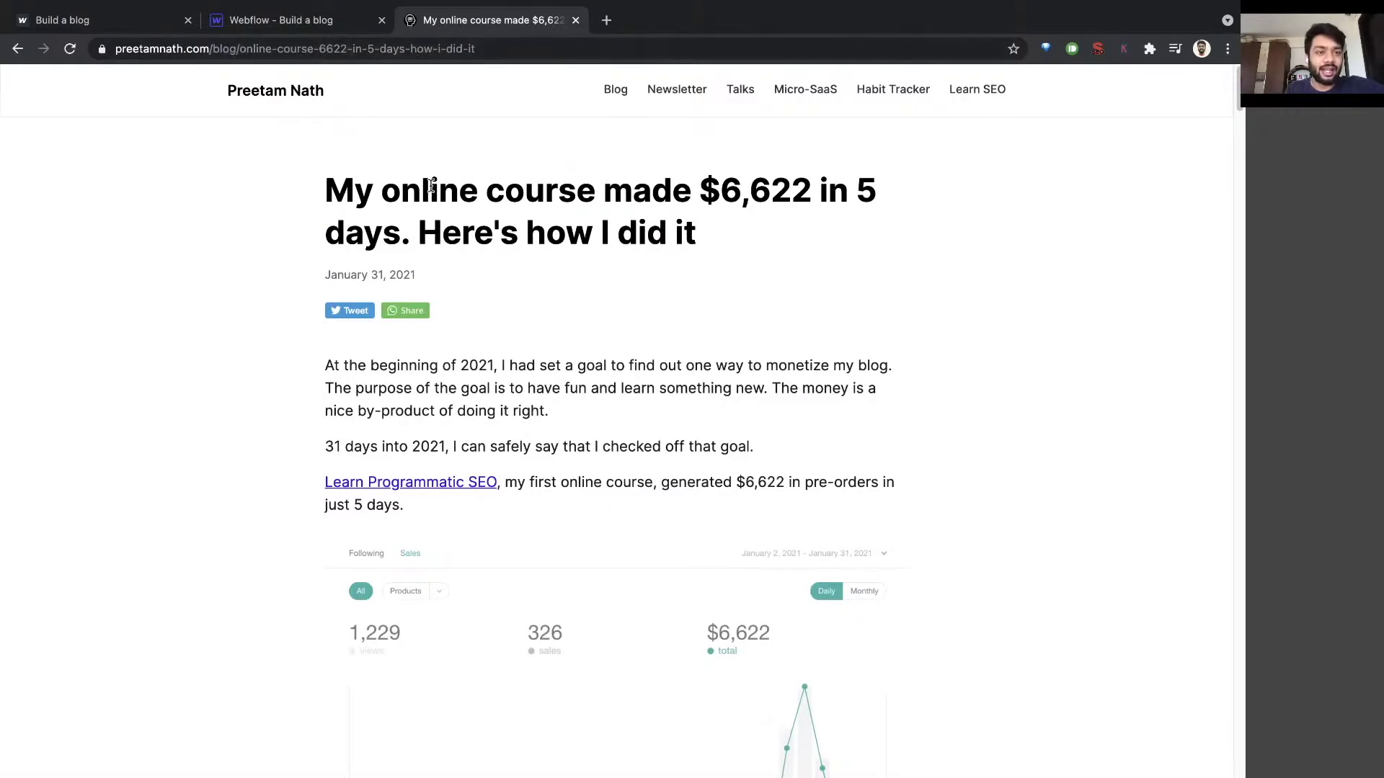
key(ctrl+shift+Tab)
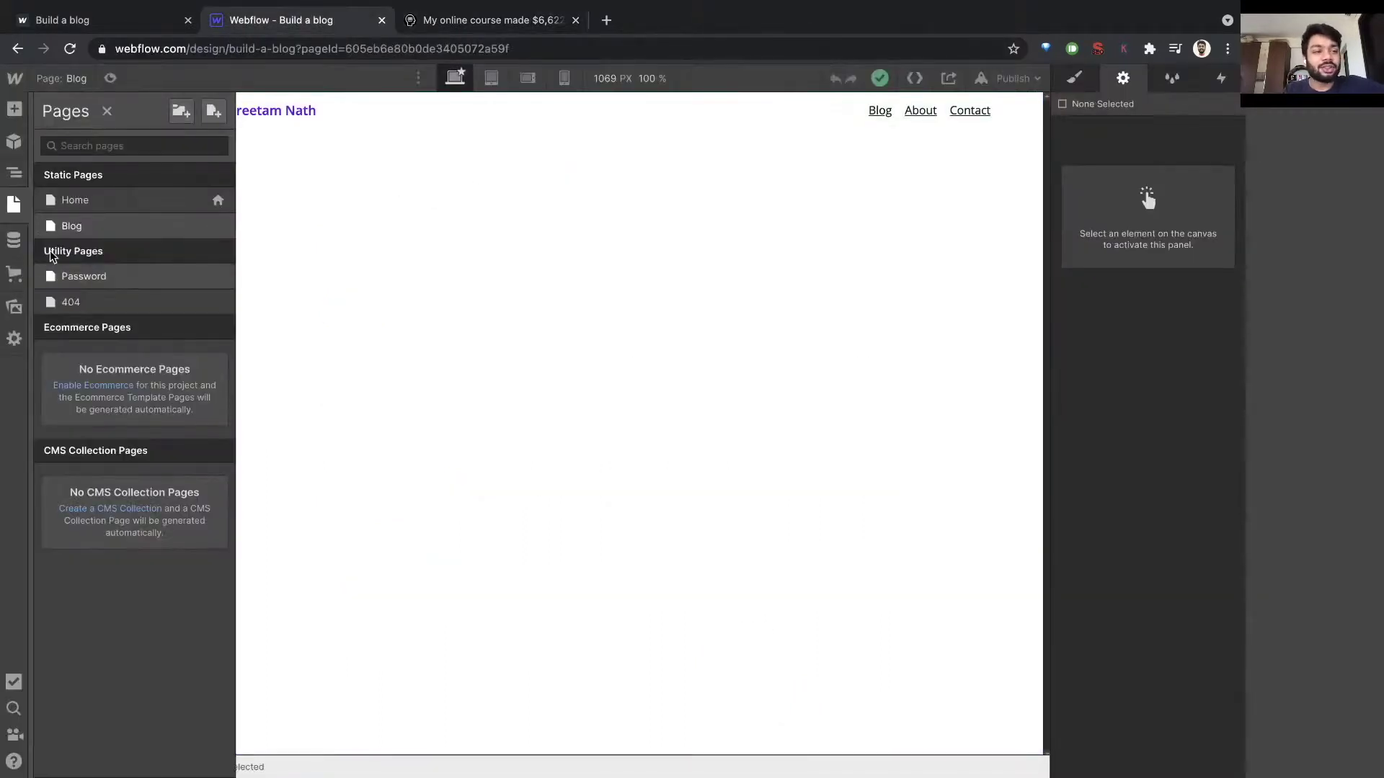
click(13, 205)
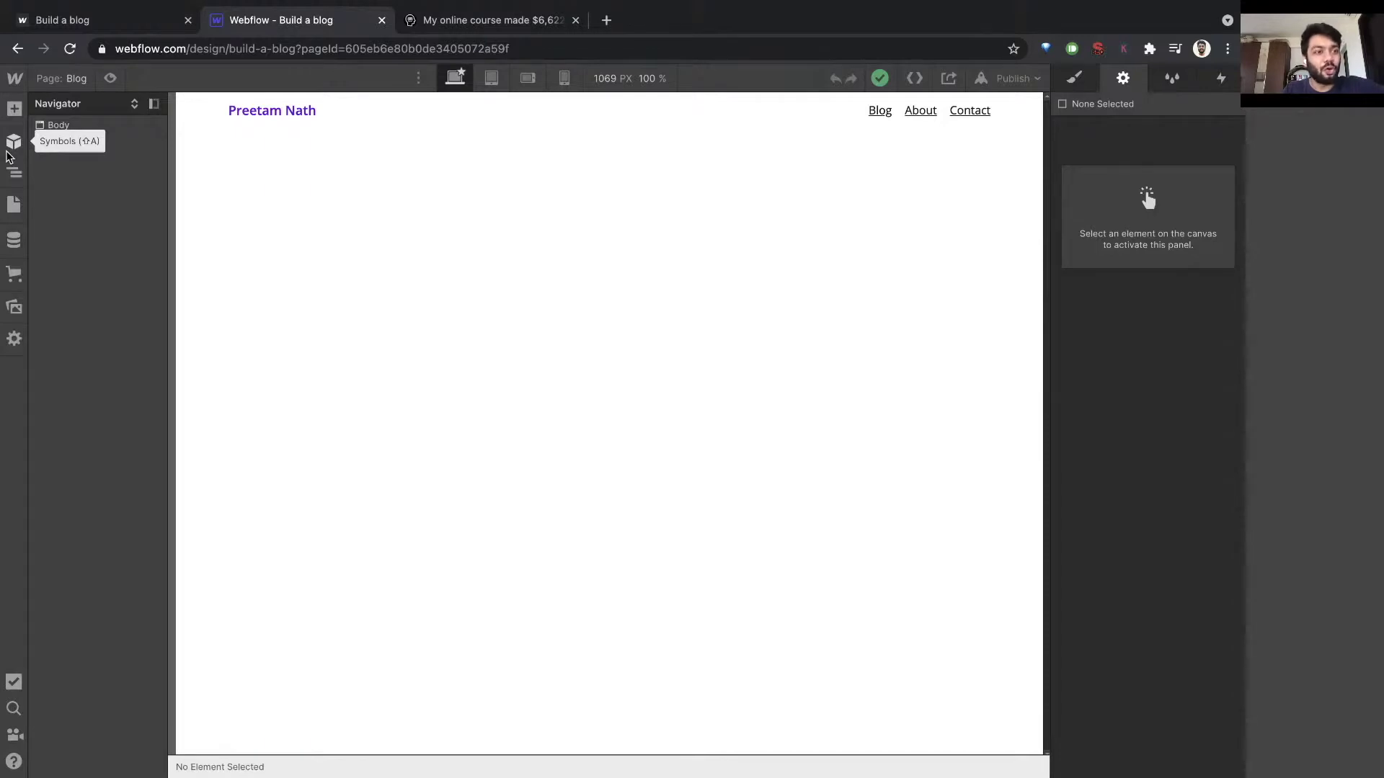
click(13, 243)
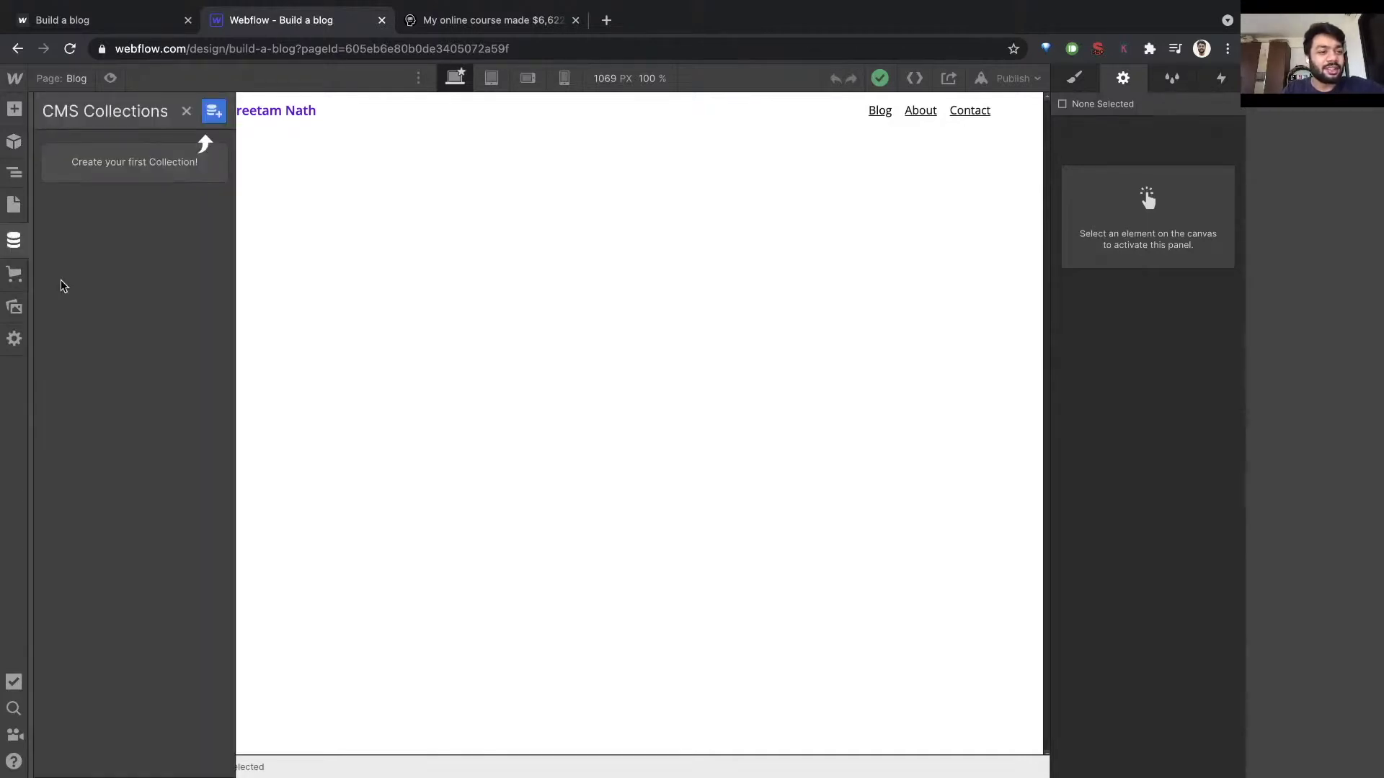
Start a new collection named Blog, checking the example post's web address for reference
click(213, 112)
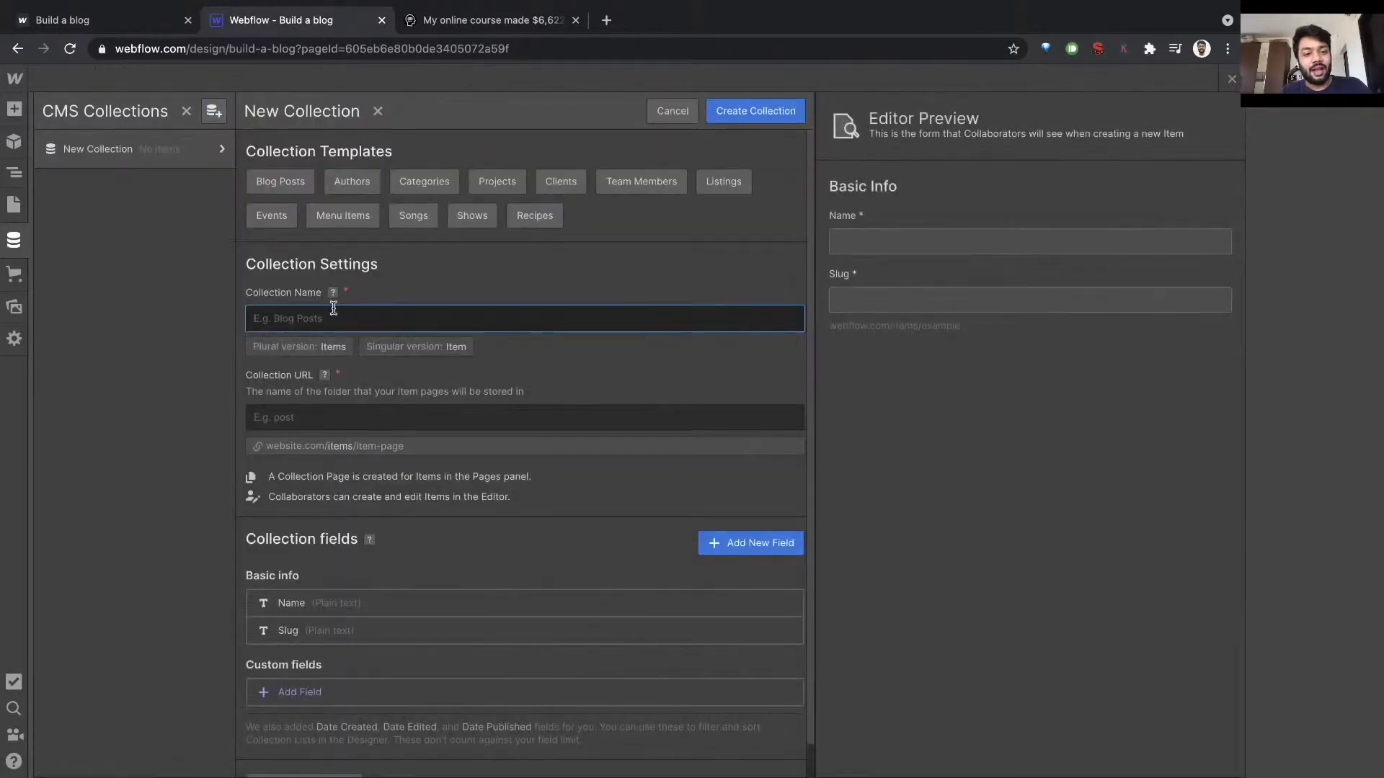
text(Blog)
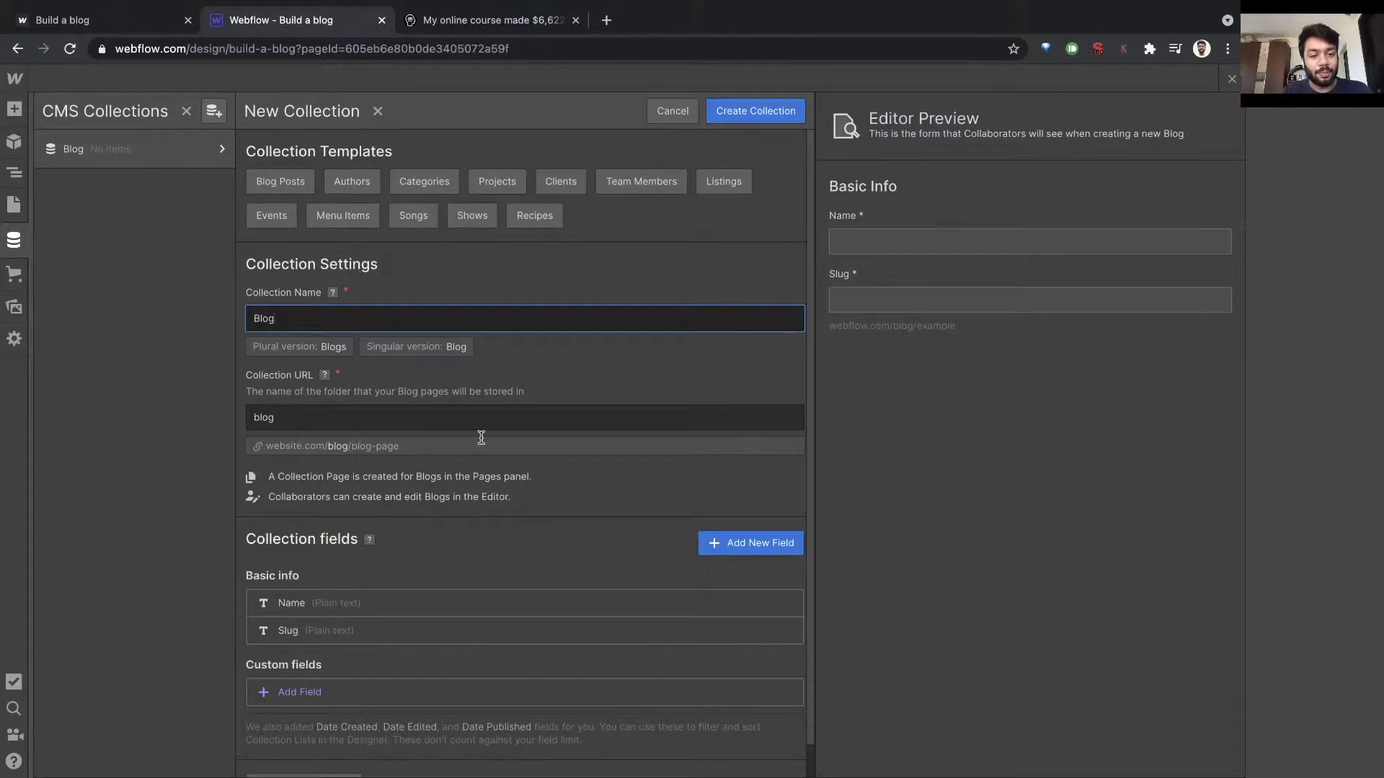
click(465, 20)
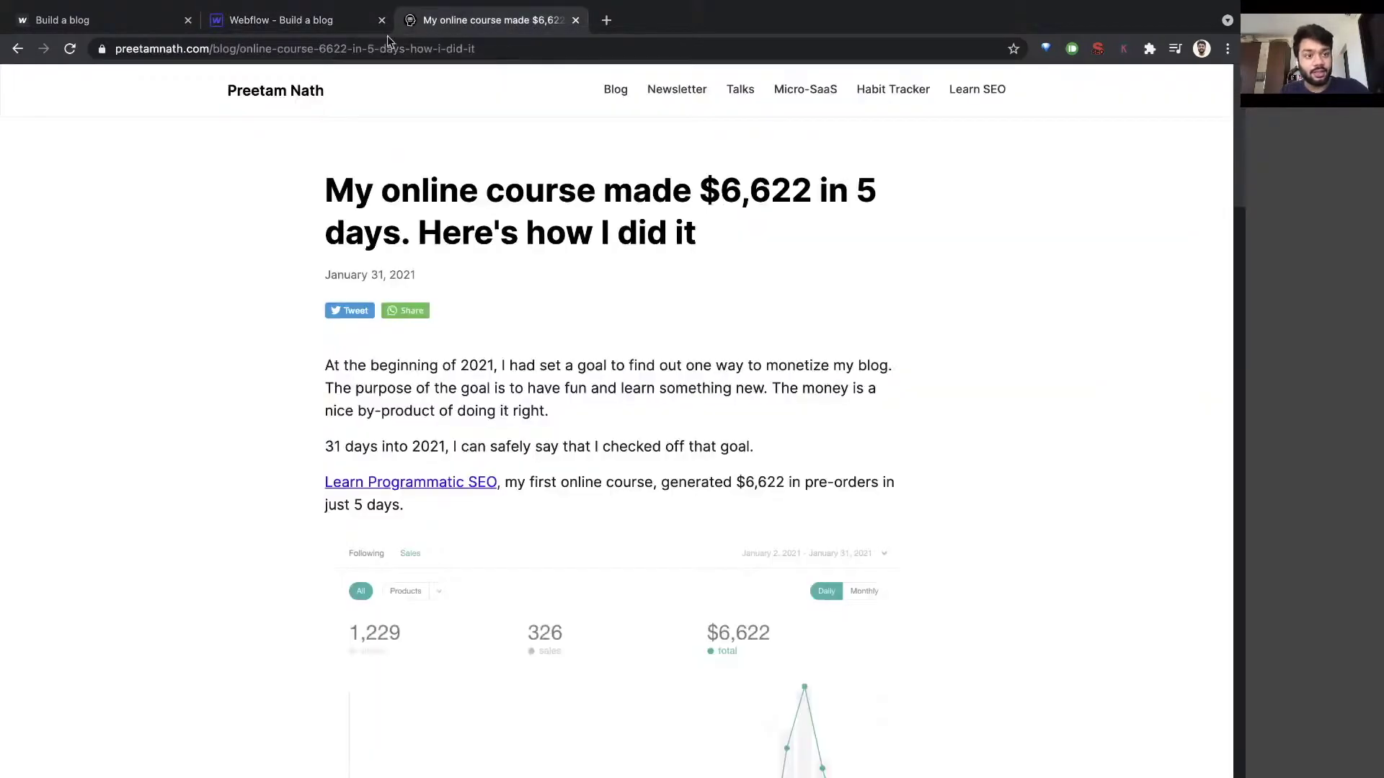
click(245, 48)
click(309, 24)
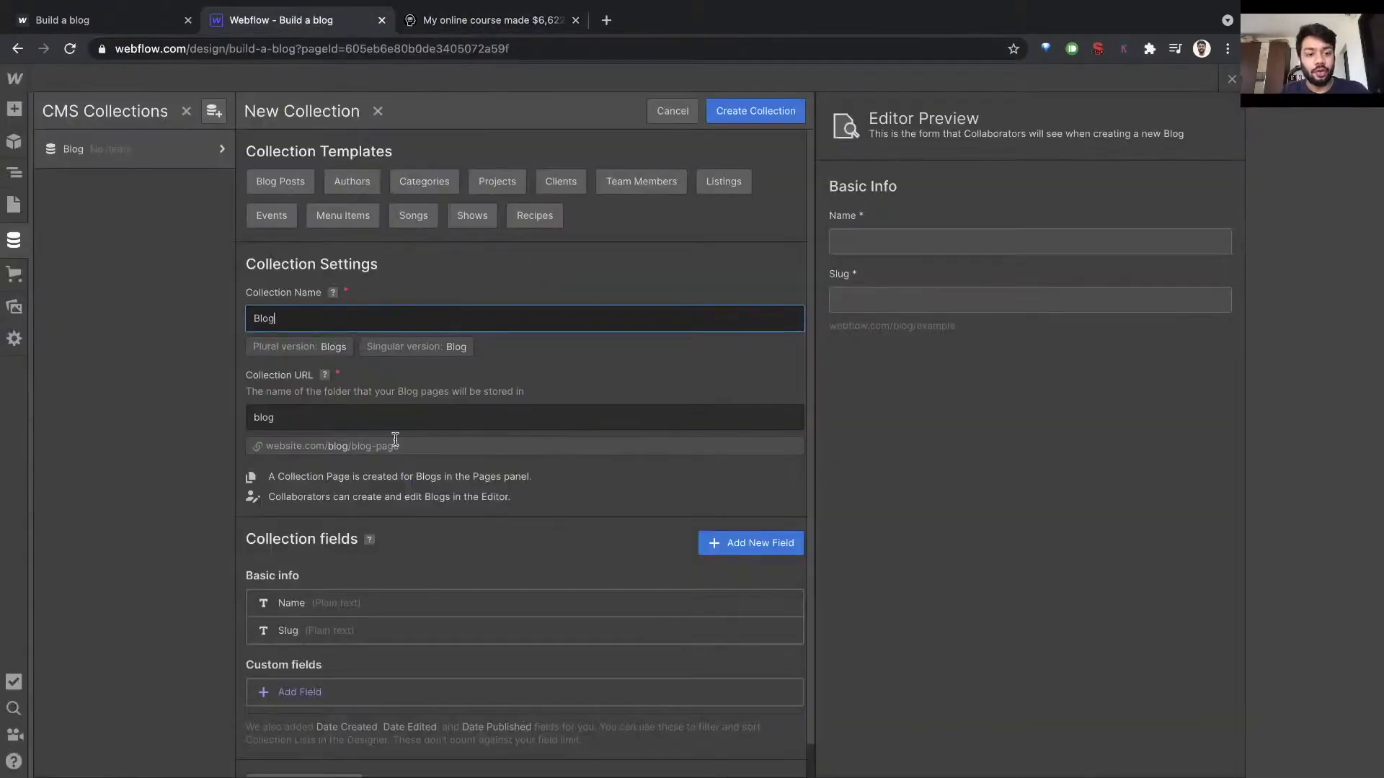
scroll(439, 467, down, 1)
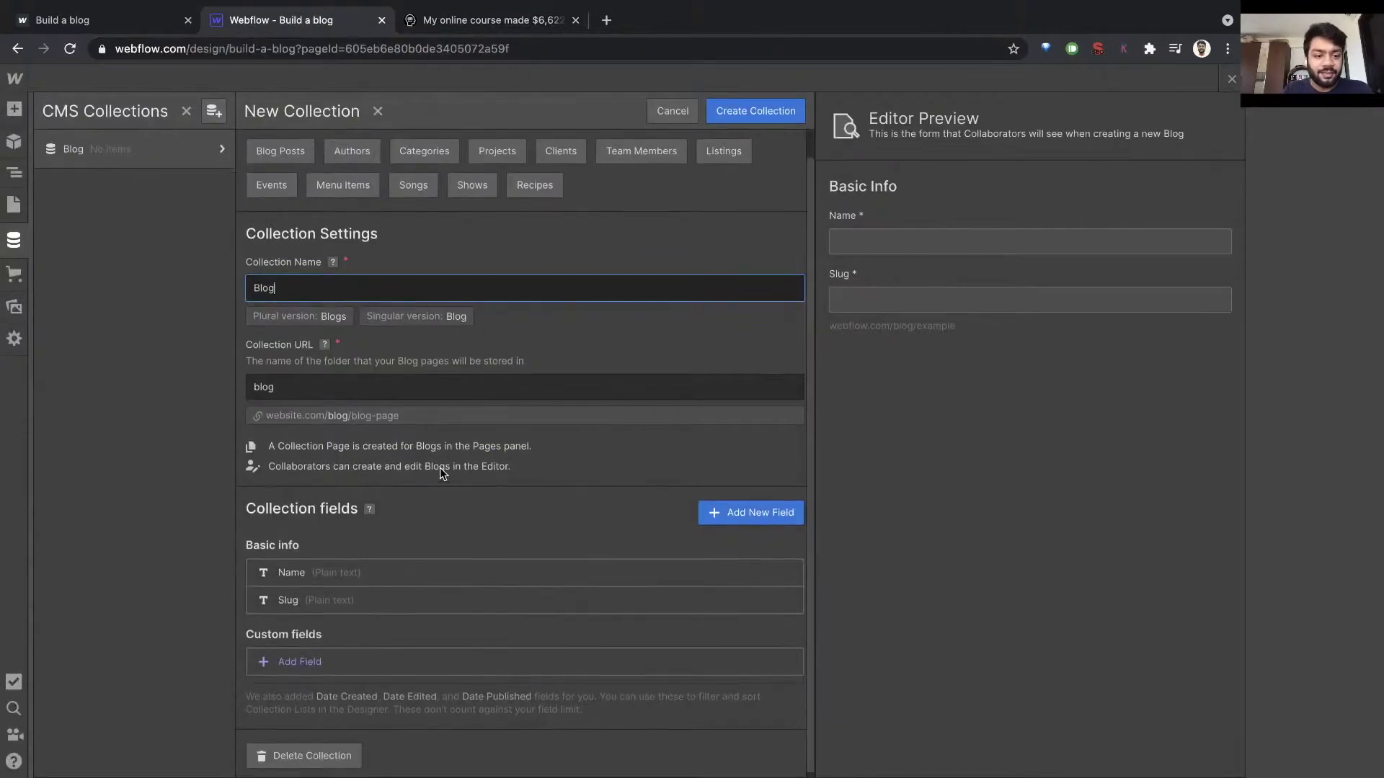
scroll(442, 473, down, 1)
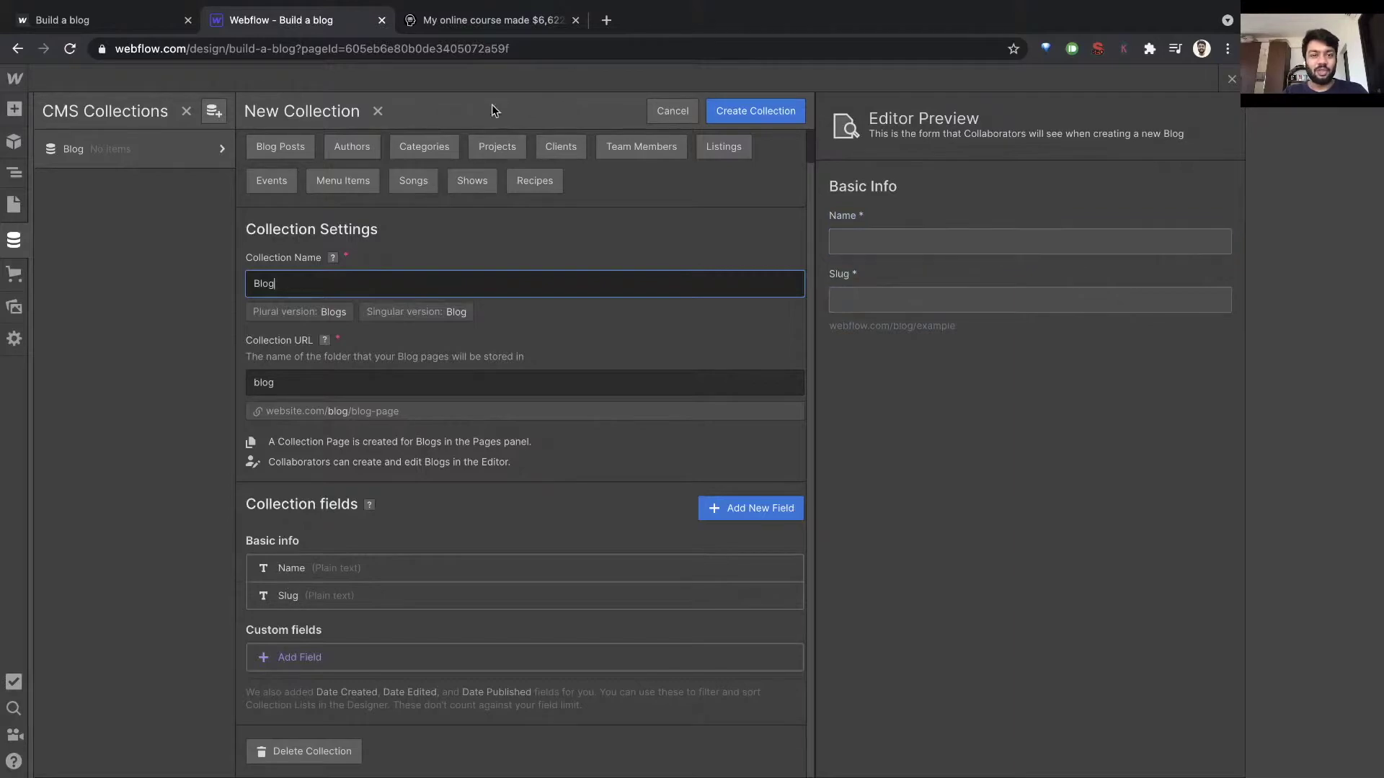
Compare the example post's title and full URL, then add a custom field to the Blog collection
click(479, 46)
click(478, 21)
drag(325, 184, 702, 232)
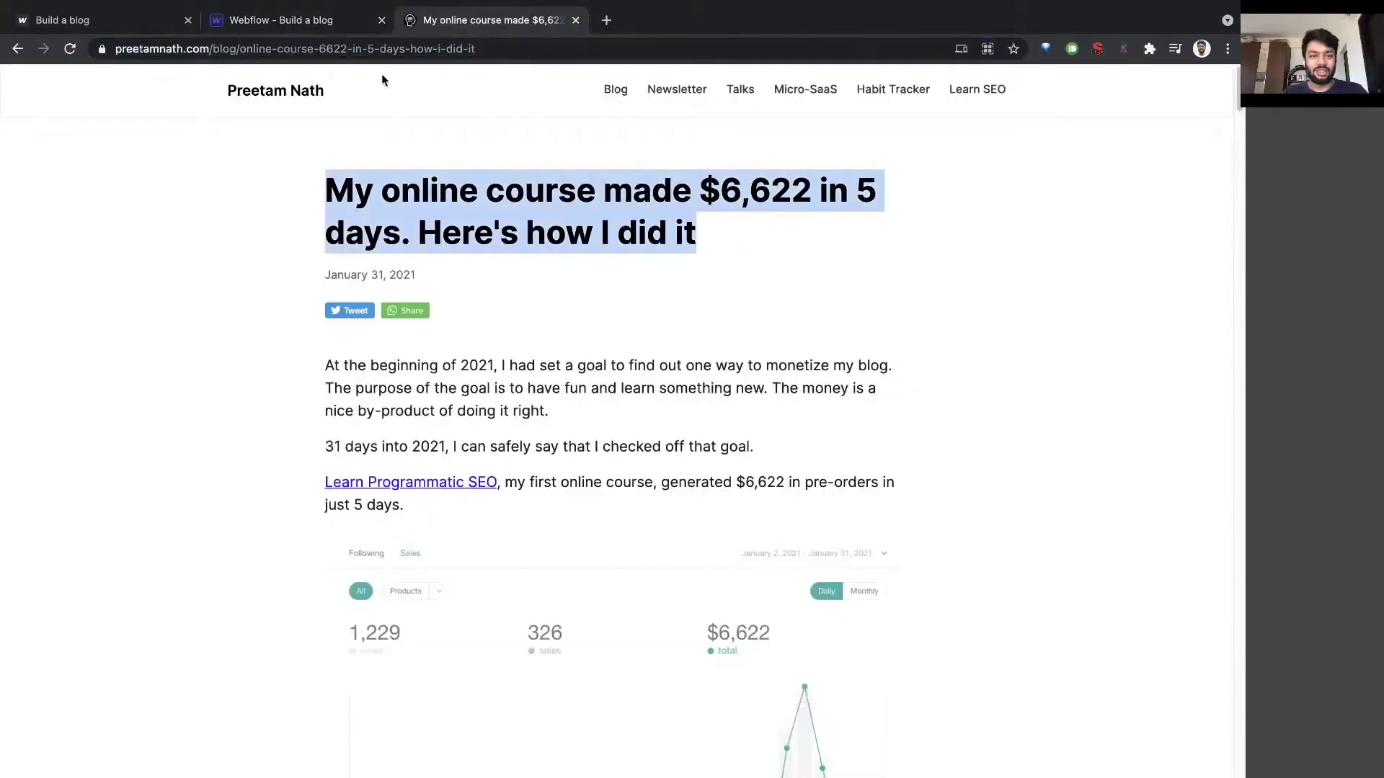
click(317, 20)
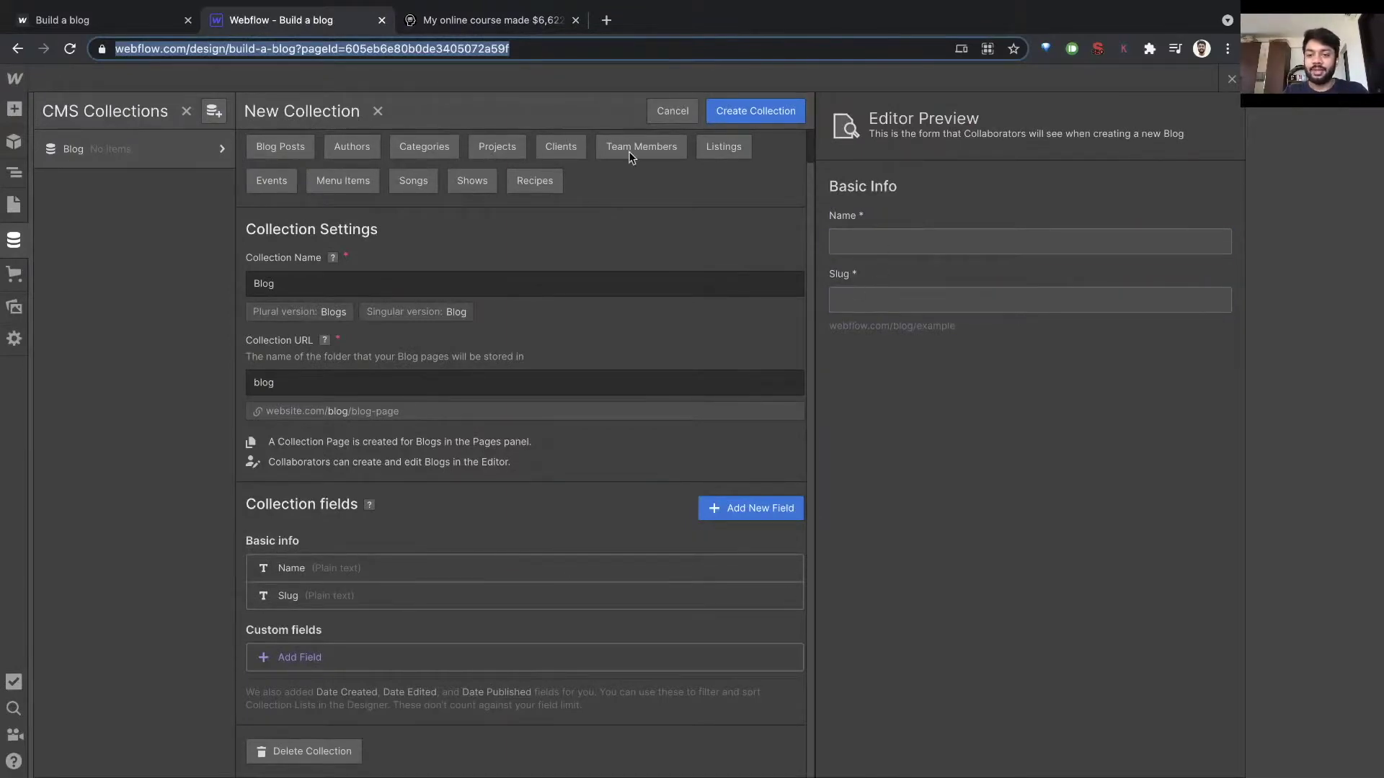
click(457, 20)
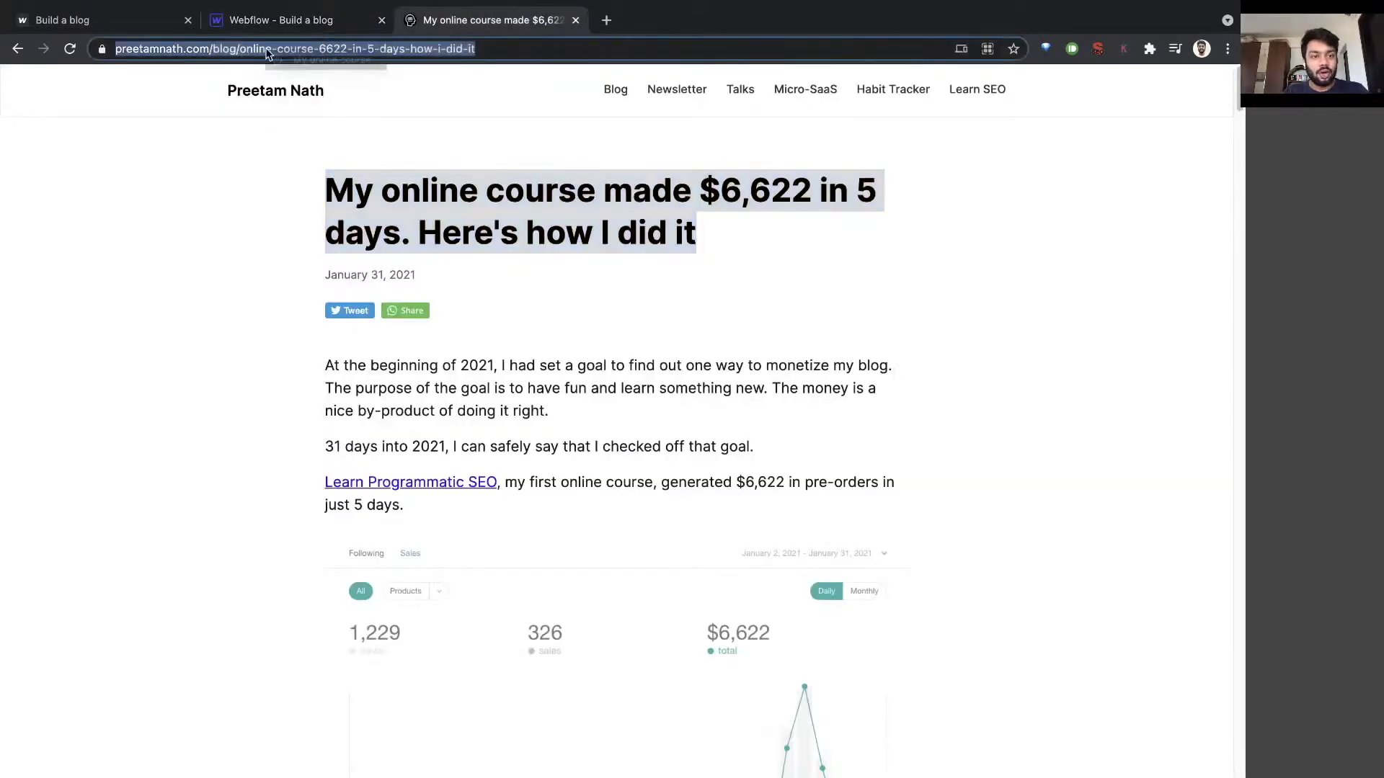
click(330, 48)
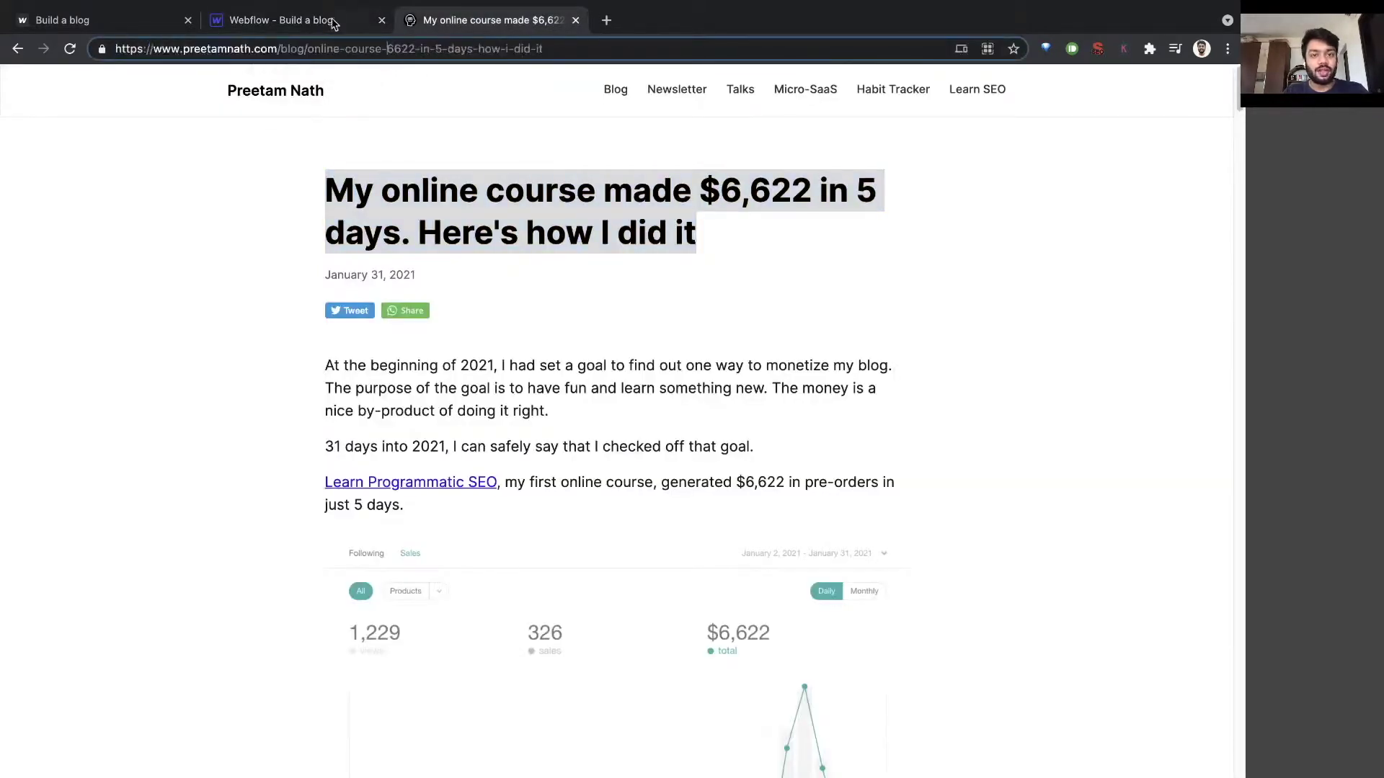
click(331, 20)
click(303, 657)
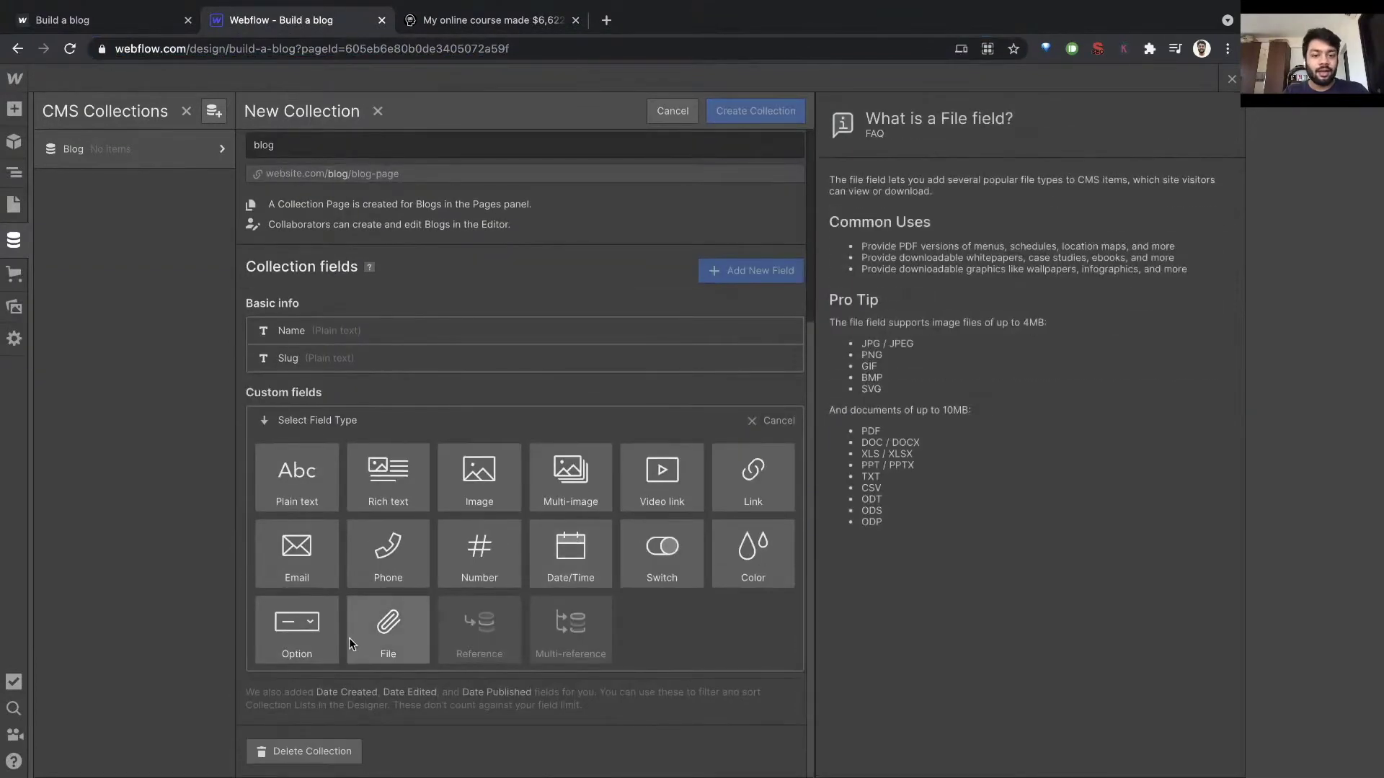
Set the new custom field's type to Plain text
click(282, 503)
click(469, 22)
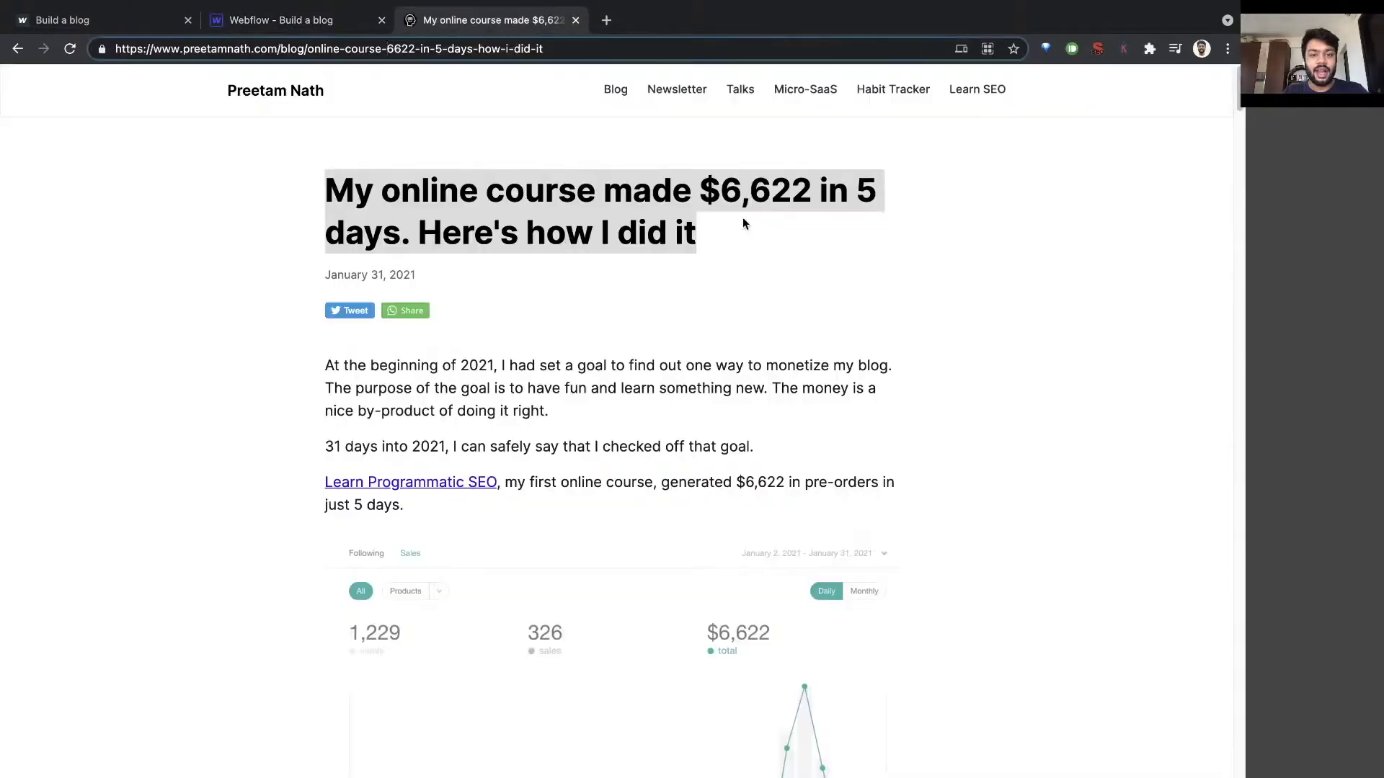
click(317, 20)
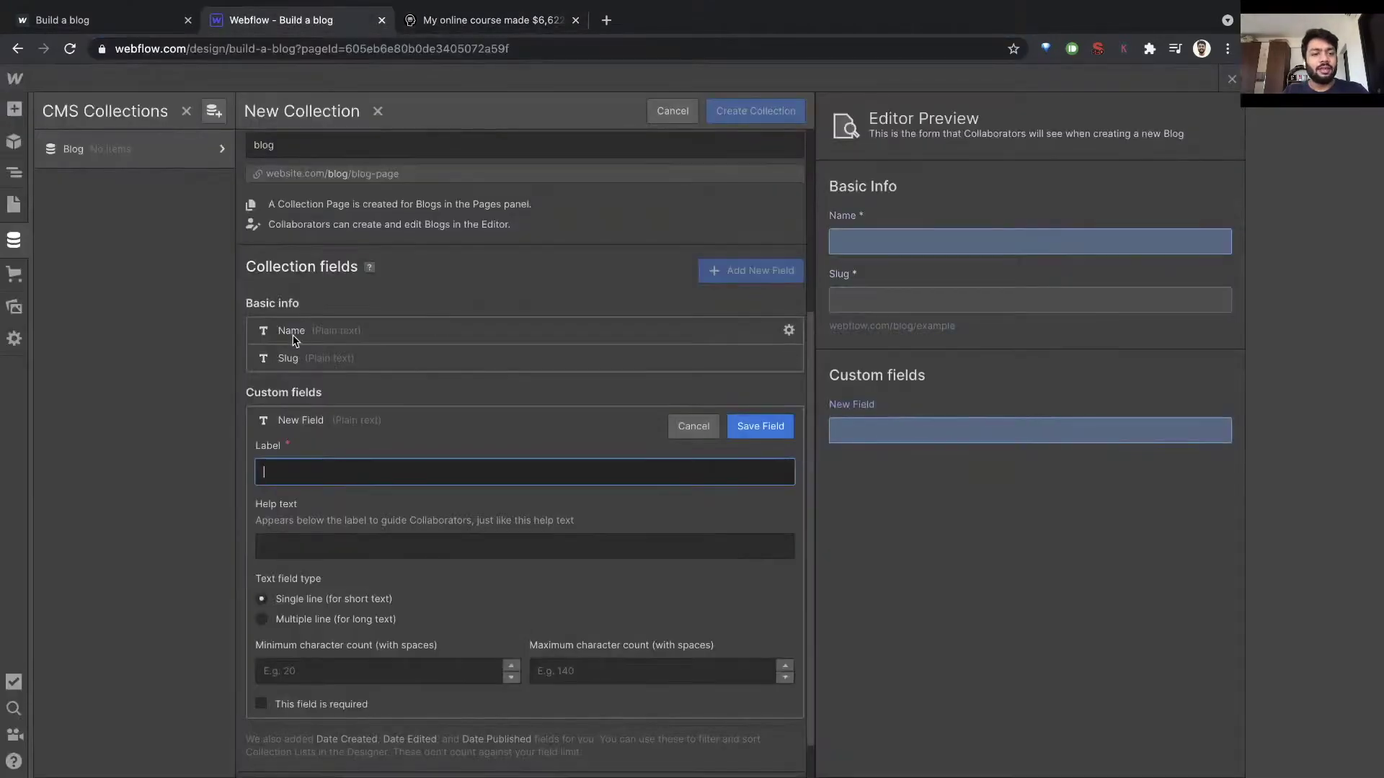
click(454, 19)
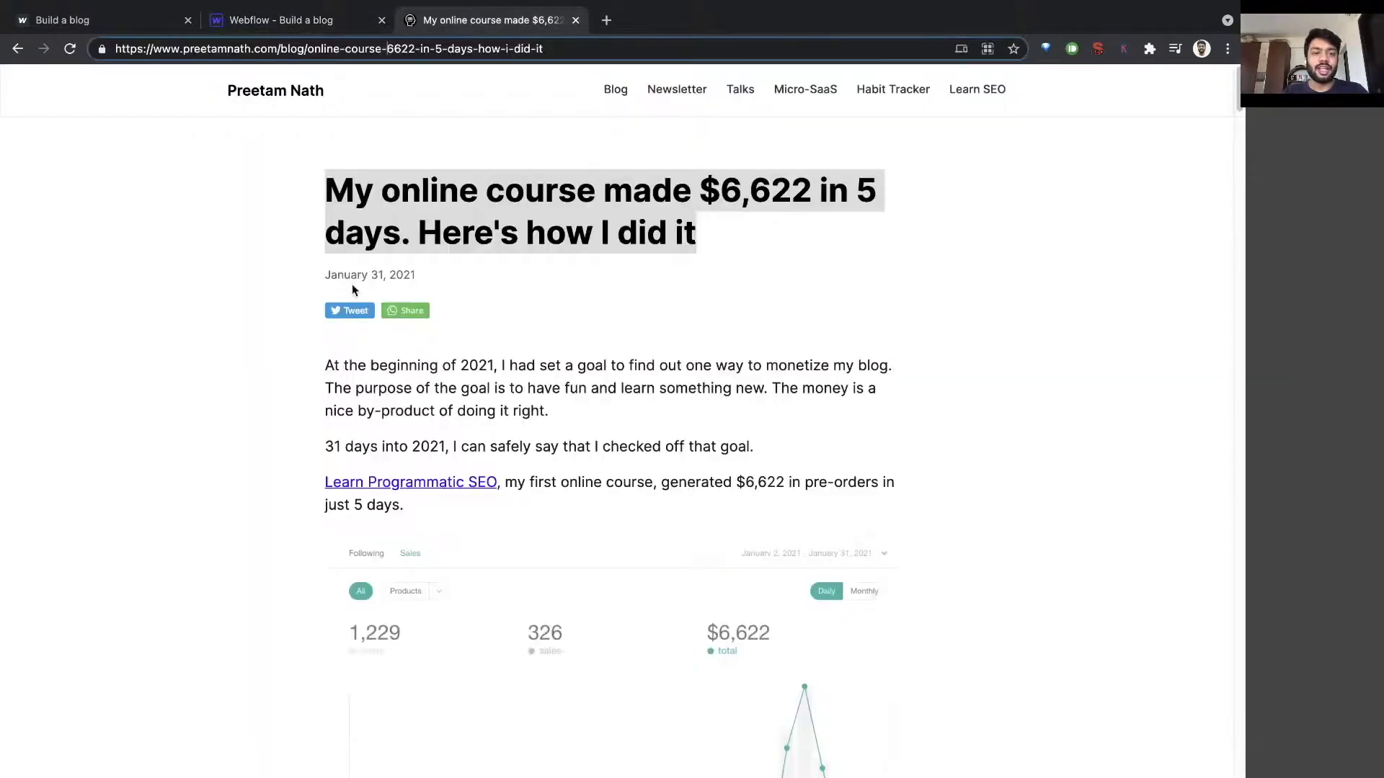
click(309, 22)
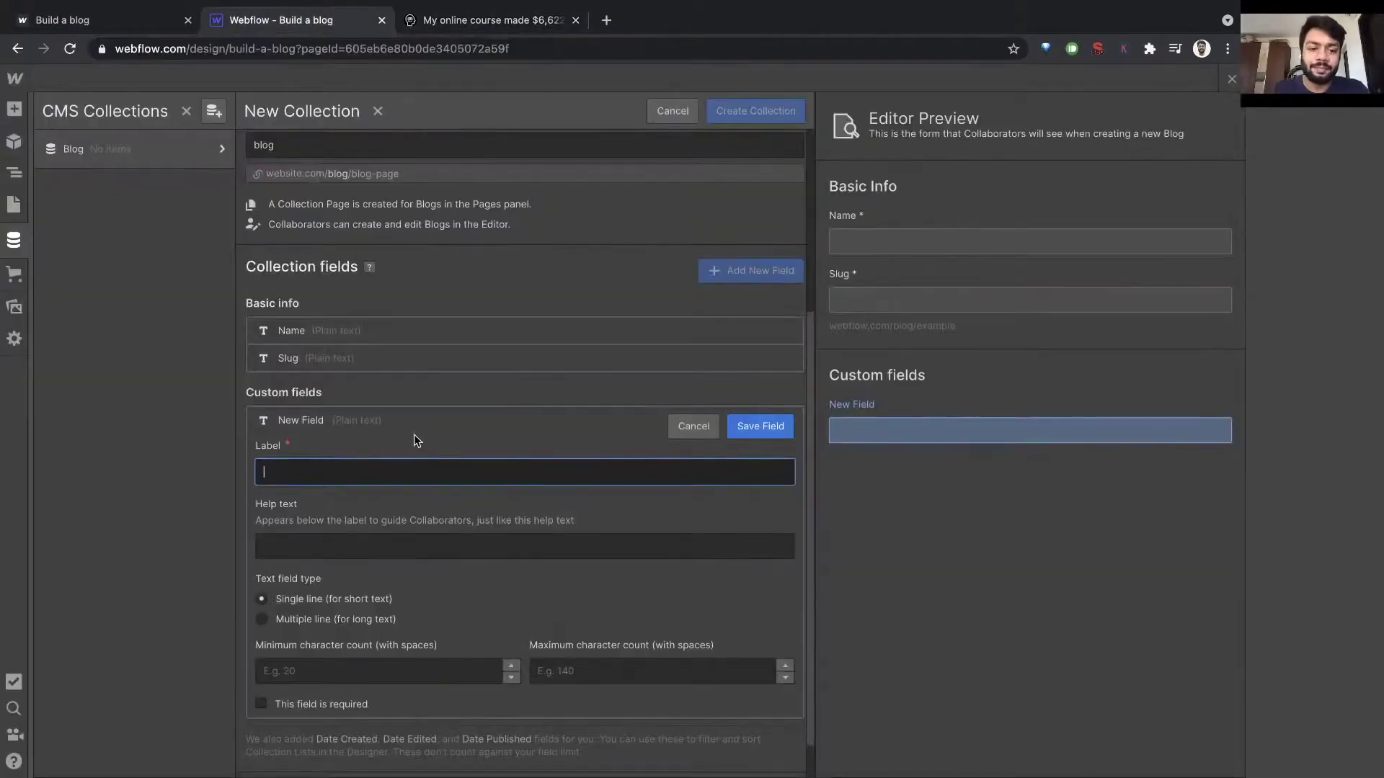
Scroll through the example online-course post and select its full title
click(456, 9)
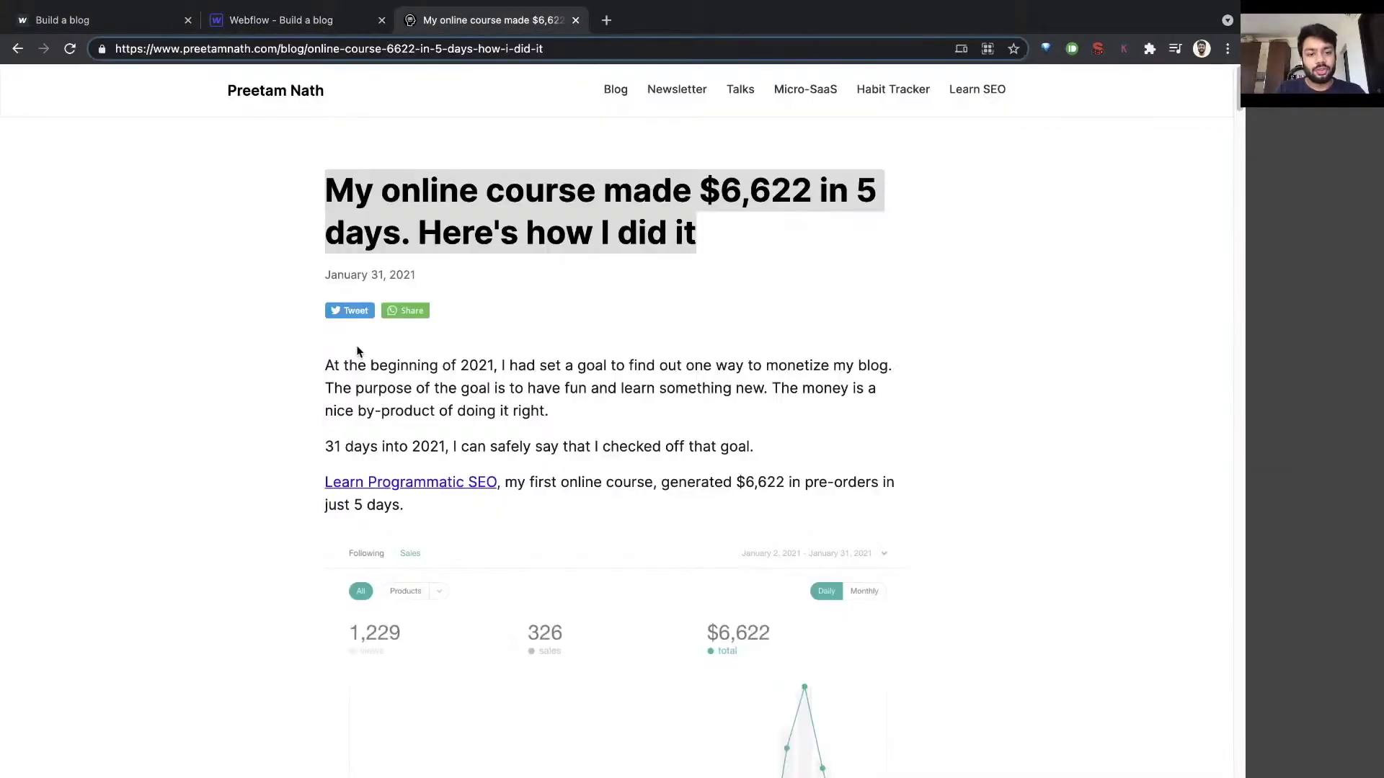
scroll(338, 295, down, 20)
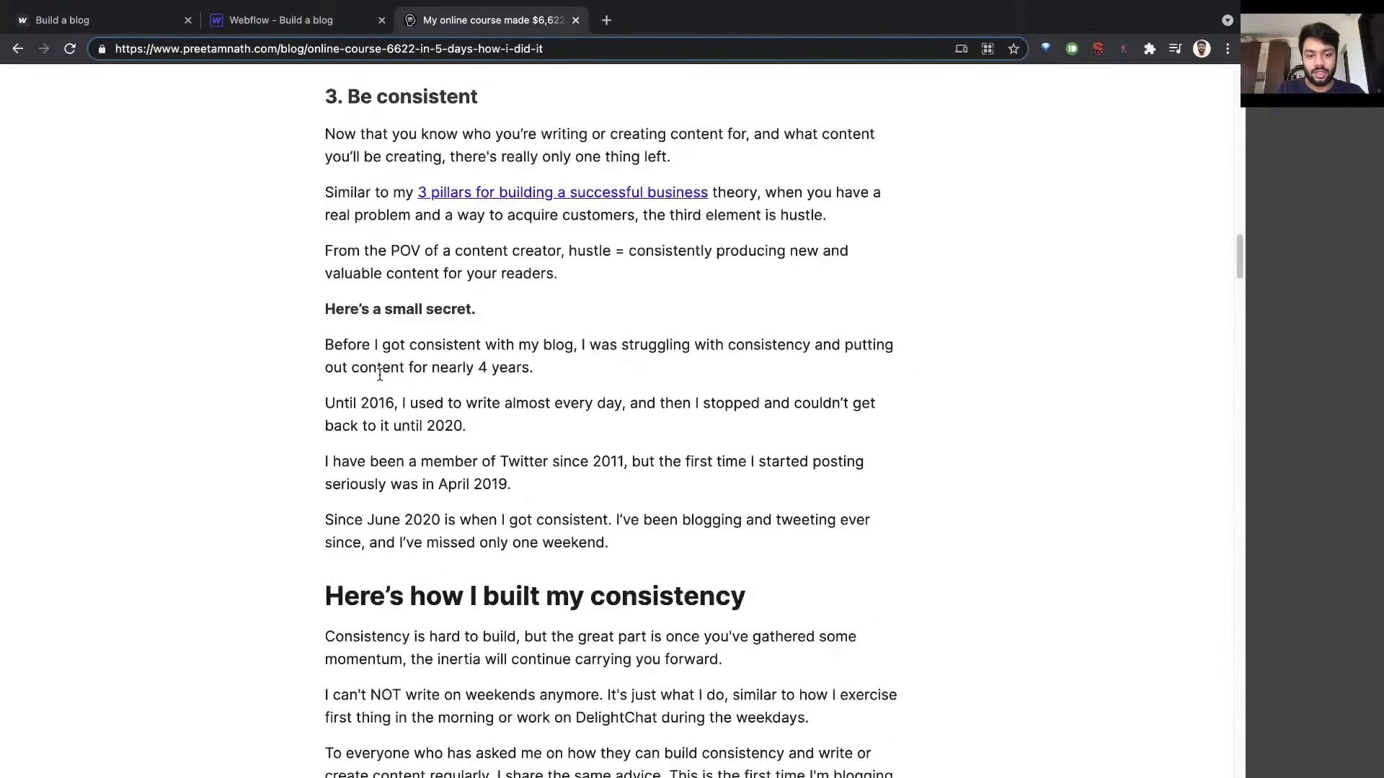
scroll(526, 476, down, 20)
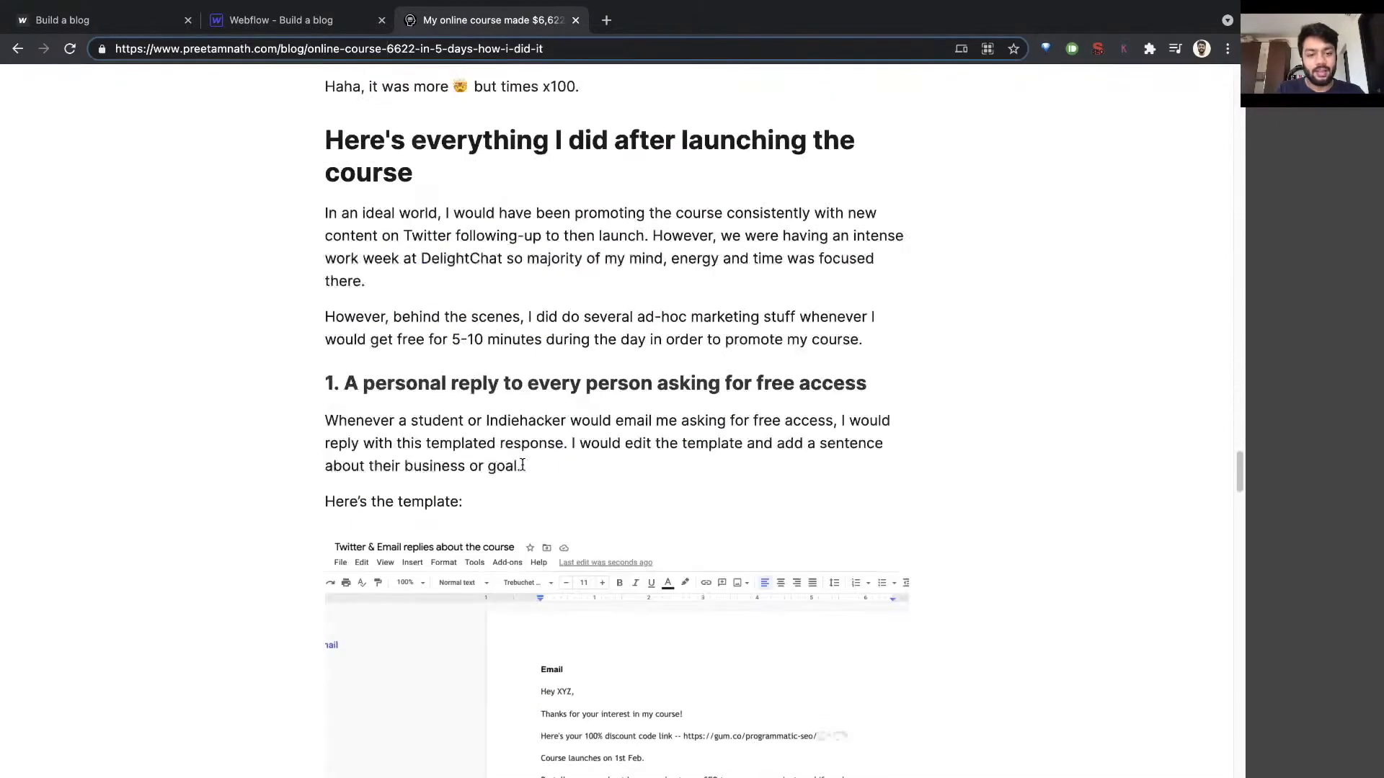
scroll(525, 470, down, 20)
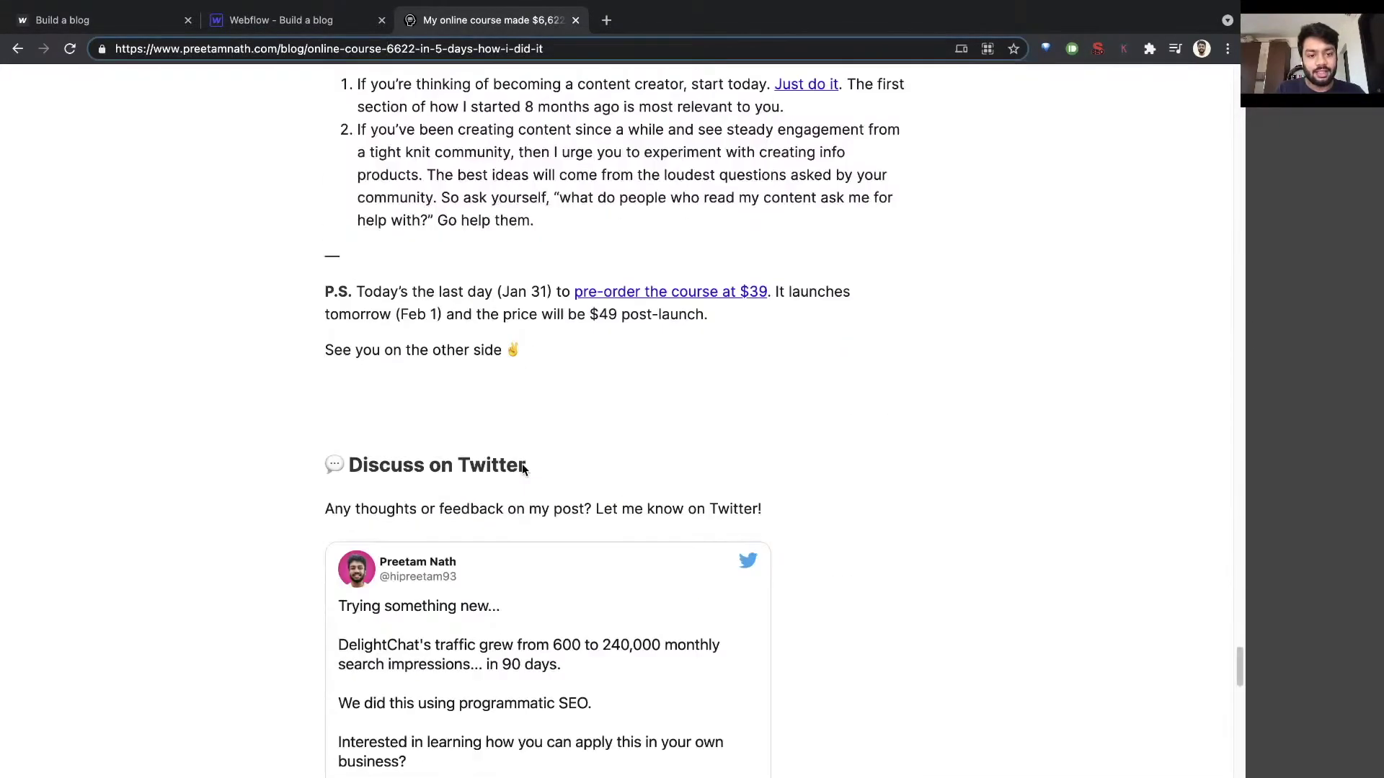
scroll(521, 463, down, 8)
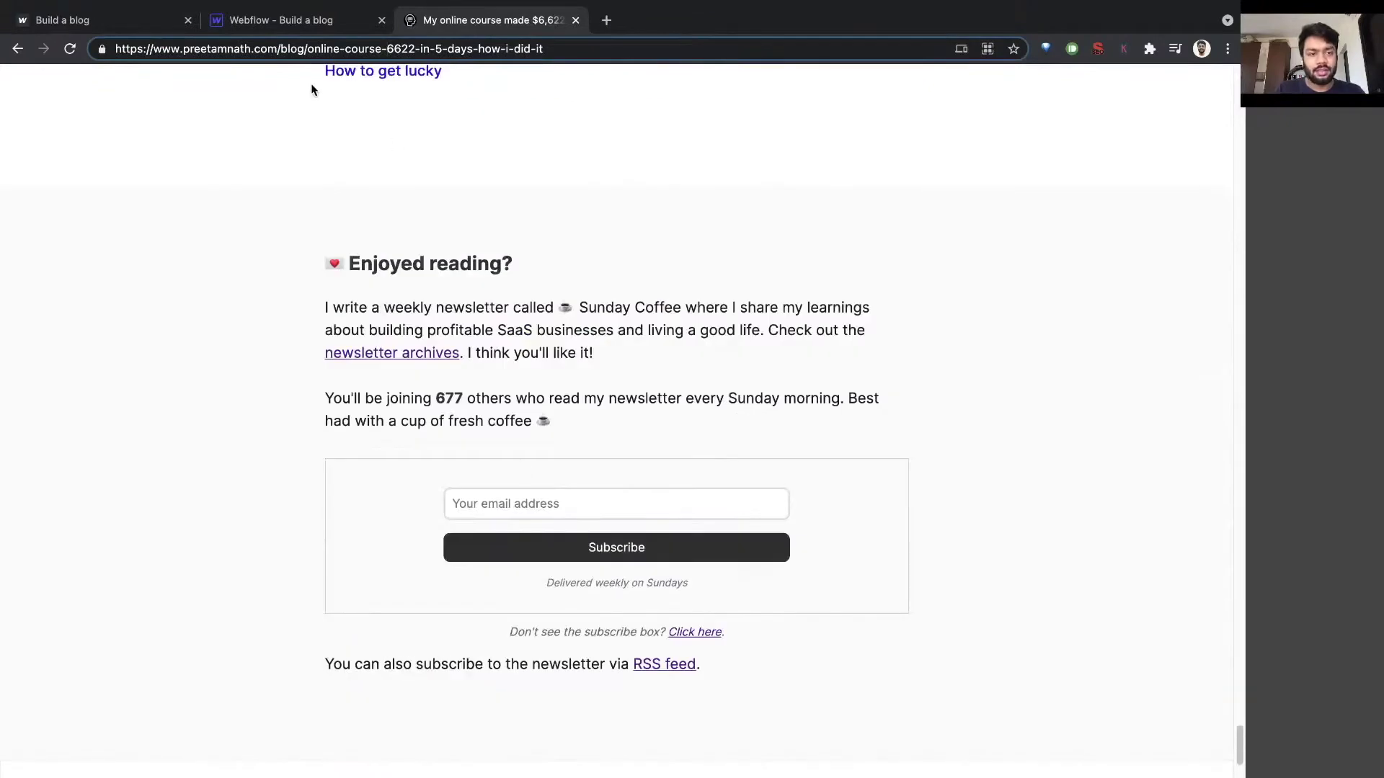
scroll(417, 247, down, 2)
click(321, 22)
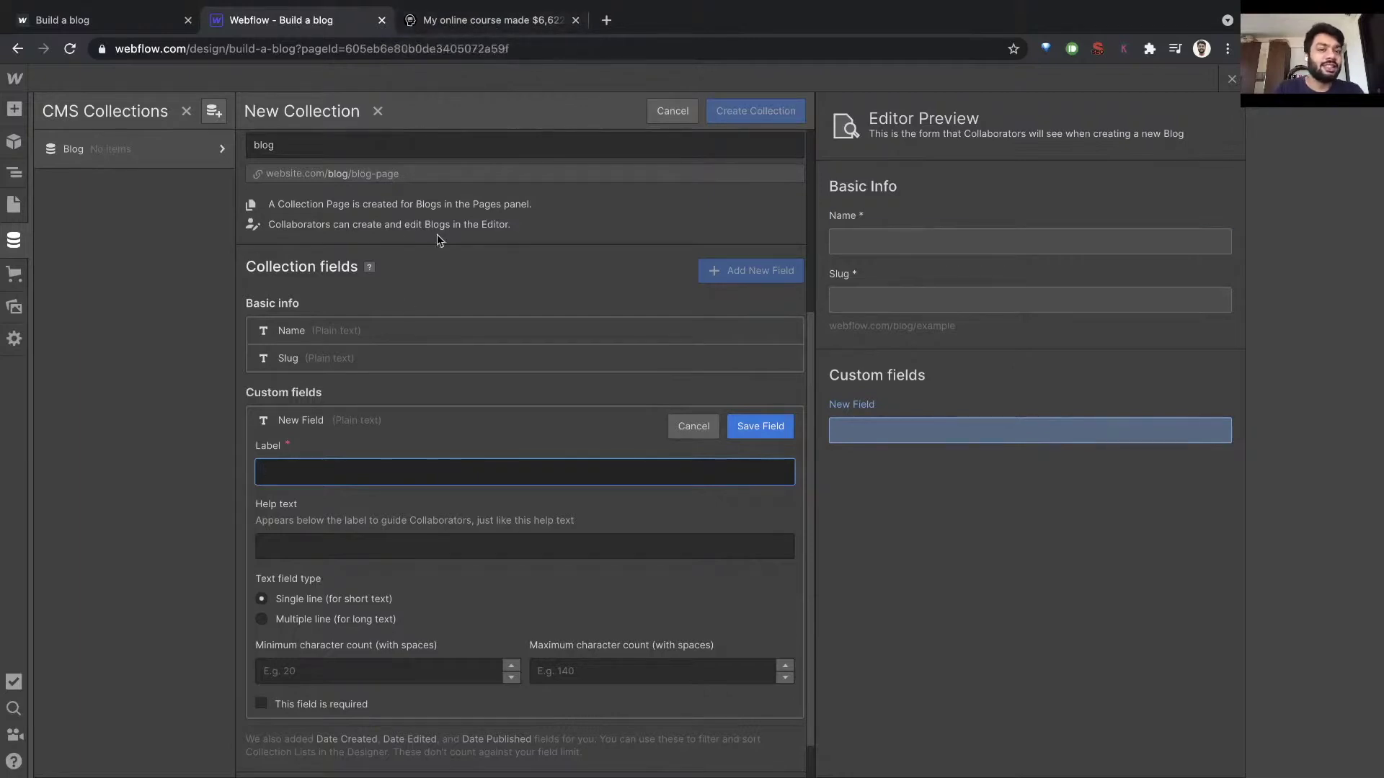
click(496, 23)
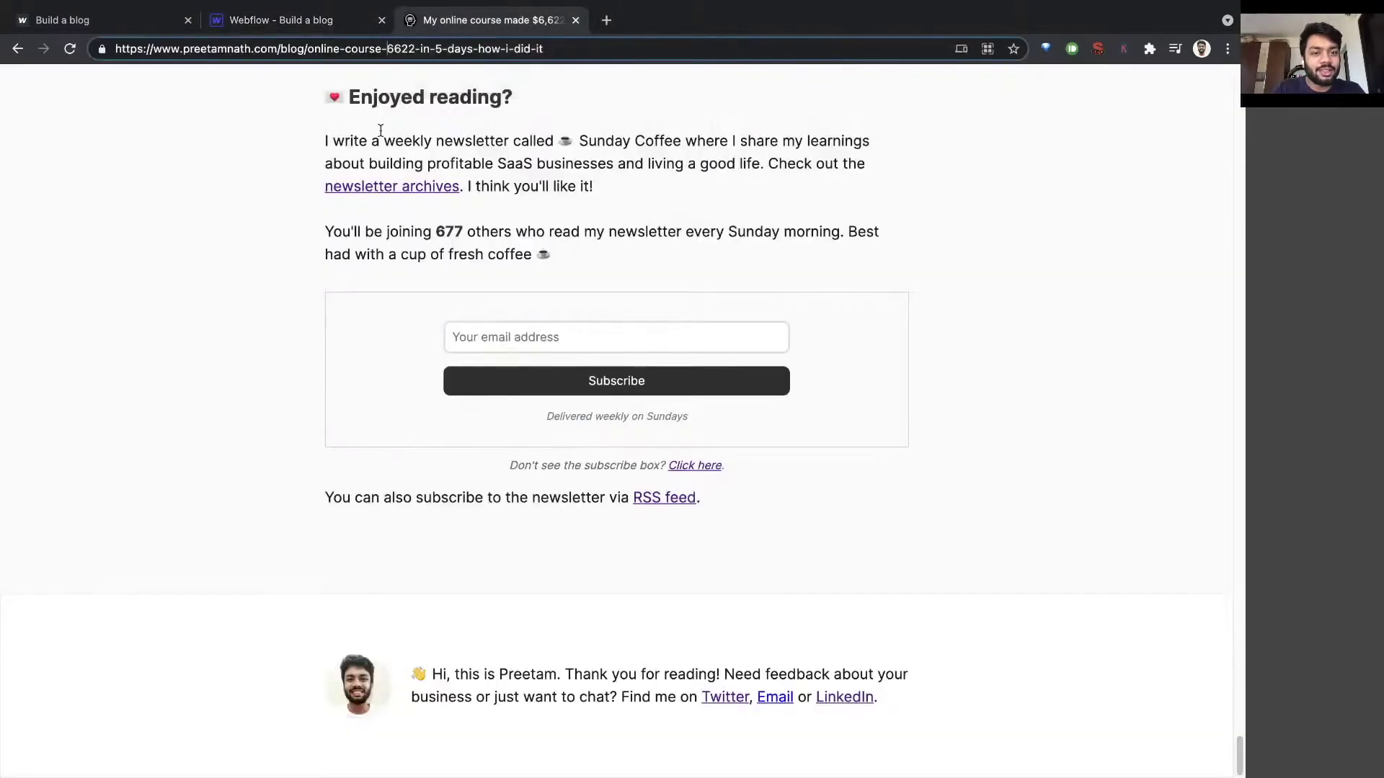
drag(1234, 741, 1237, 73)
drag(326, 178, 740, 240)
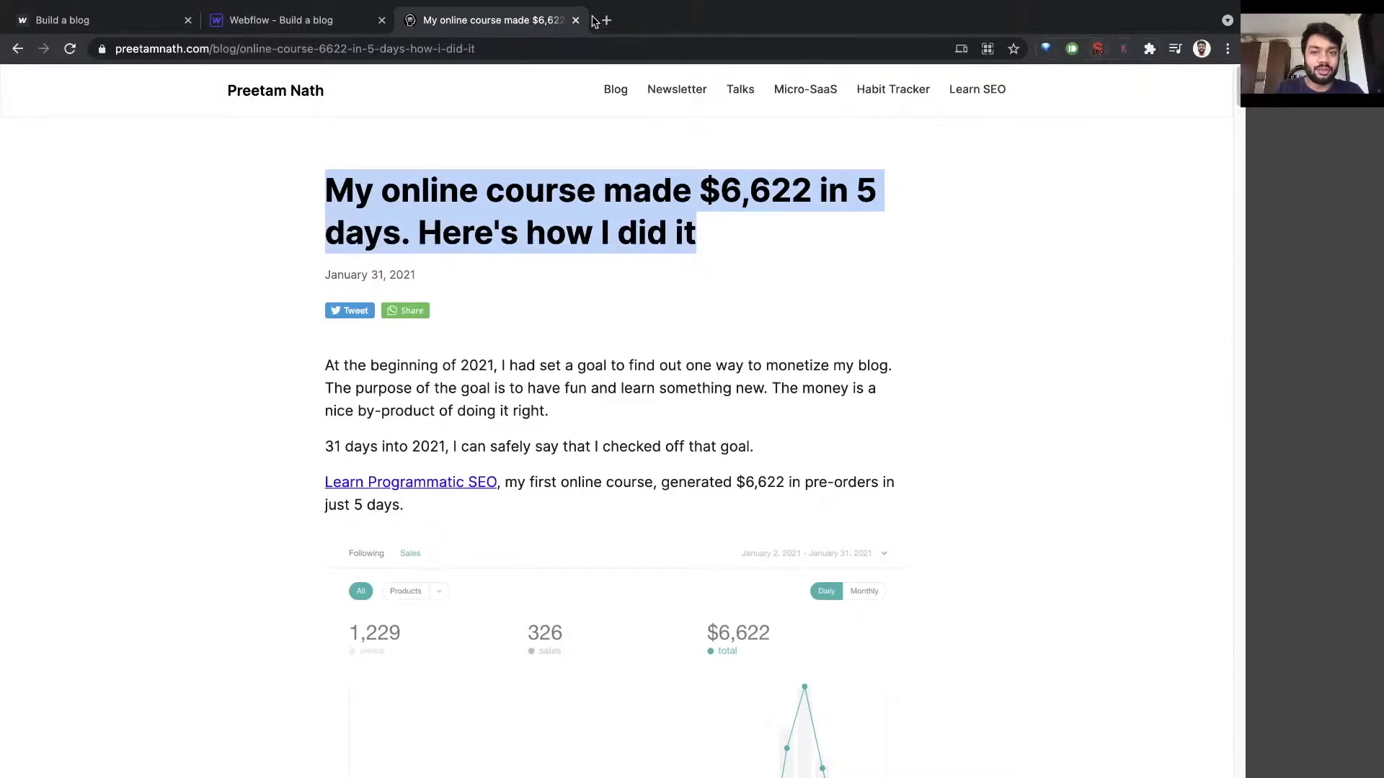
Go to metatags.io in a new browser tab
click(606, 20)
text(meta title)
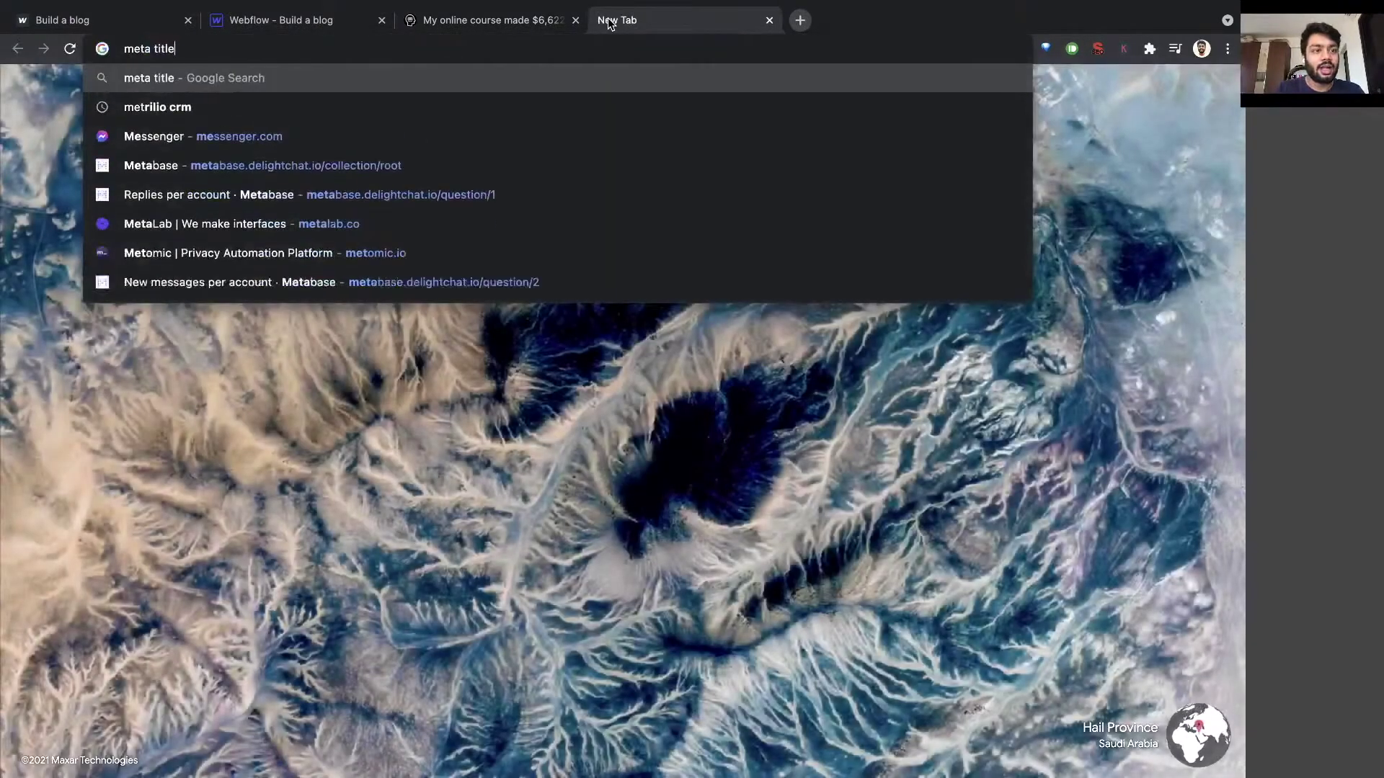
key(super+a)
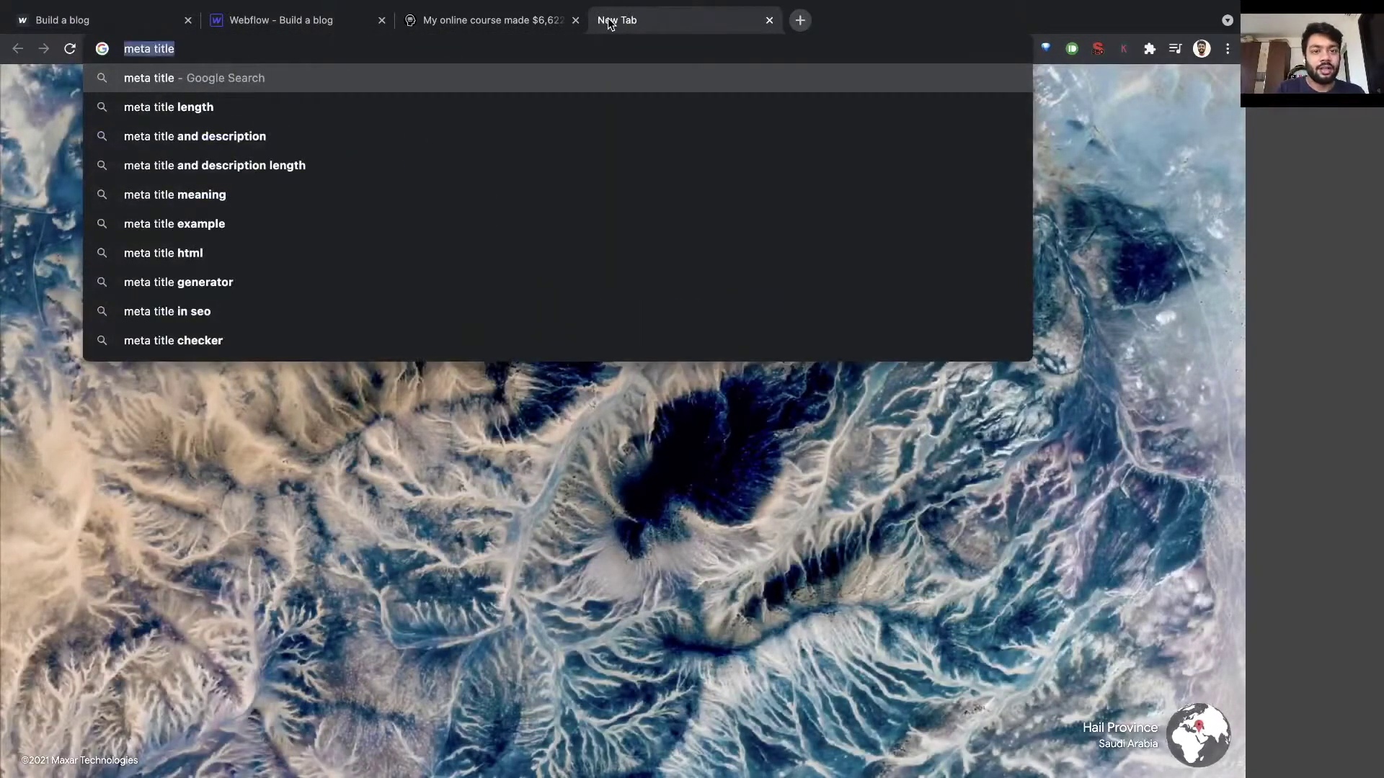
text(meta)
key(Return)
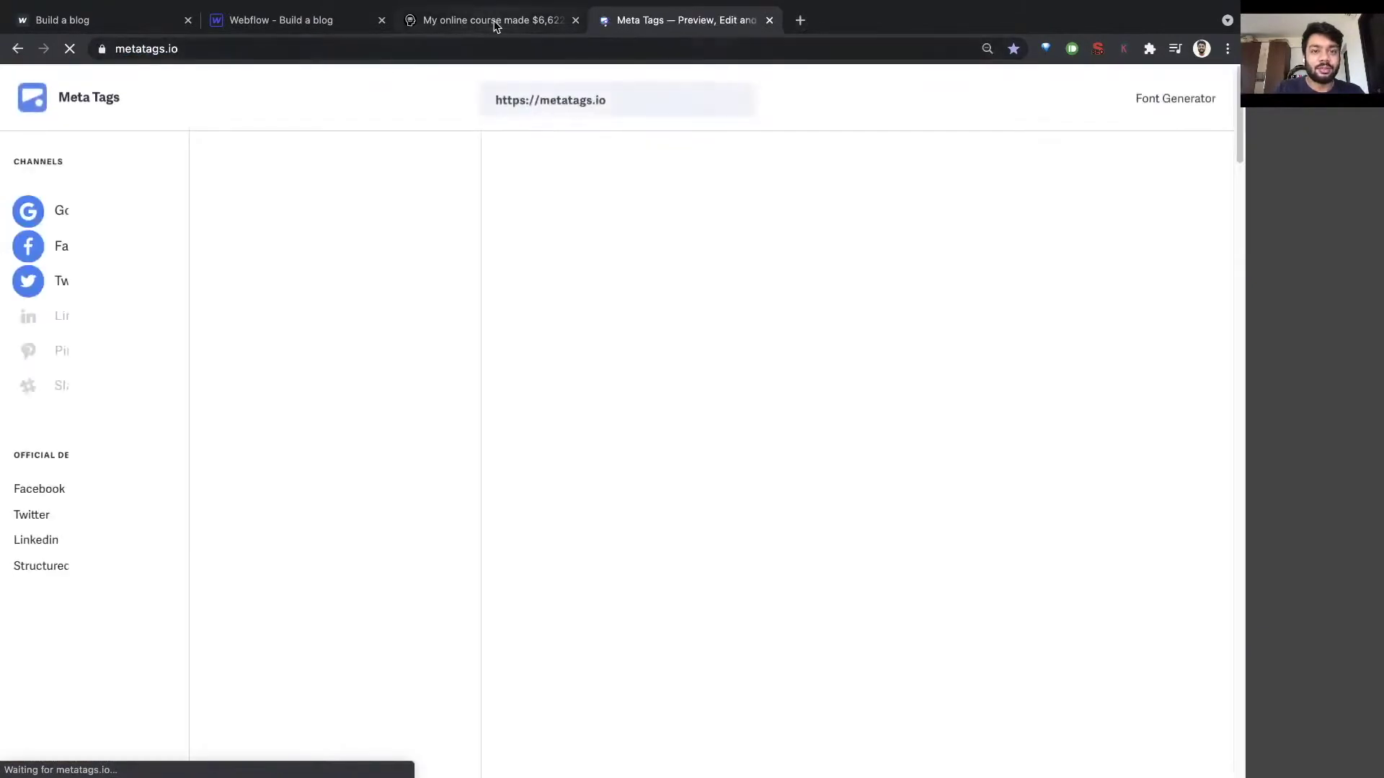
Paste the blog post's web address into Meta Tags to fetch its previews
click(495, 22)
click(487, 45)
key(super+c)
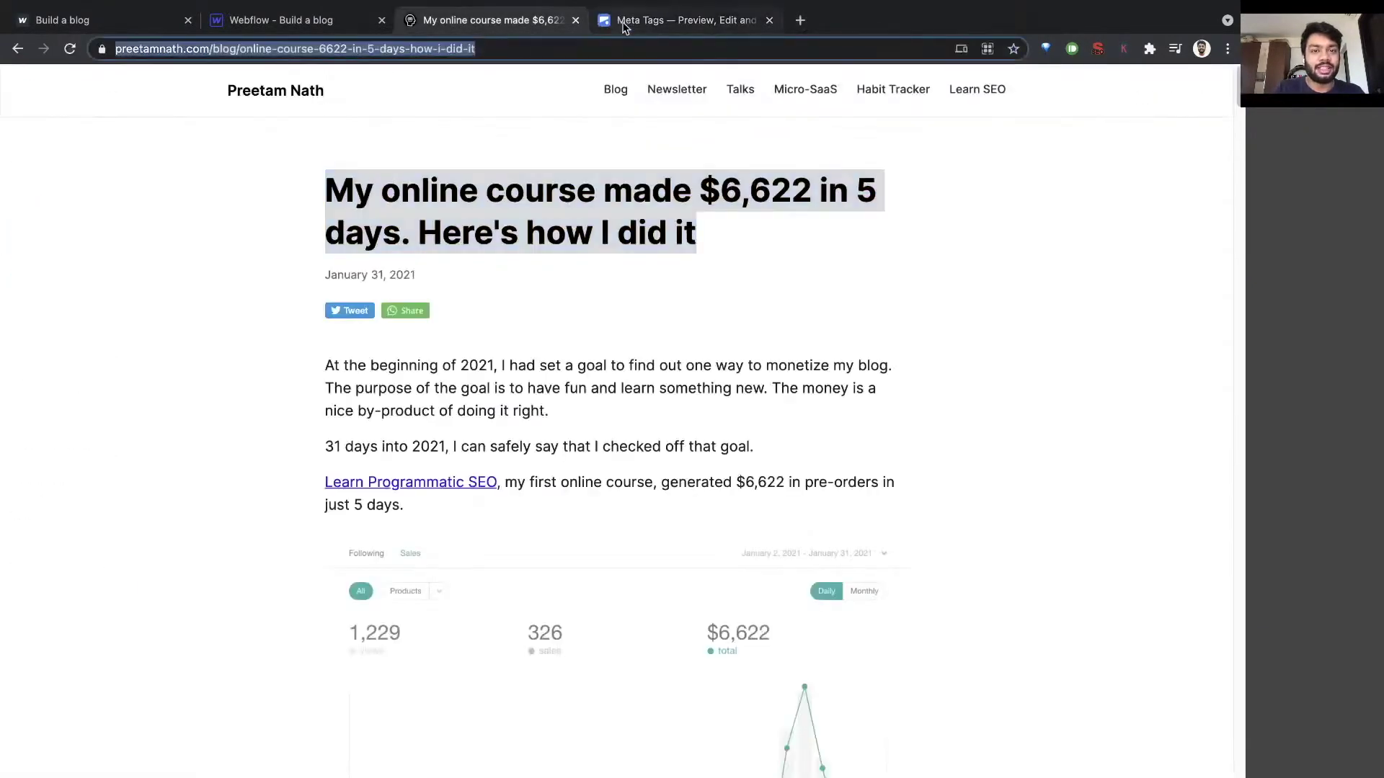
click(649, 20)
click(572, 99)
key(super+v)
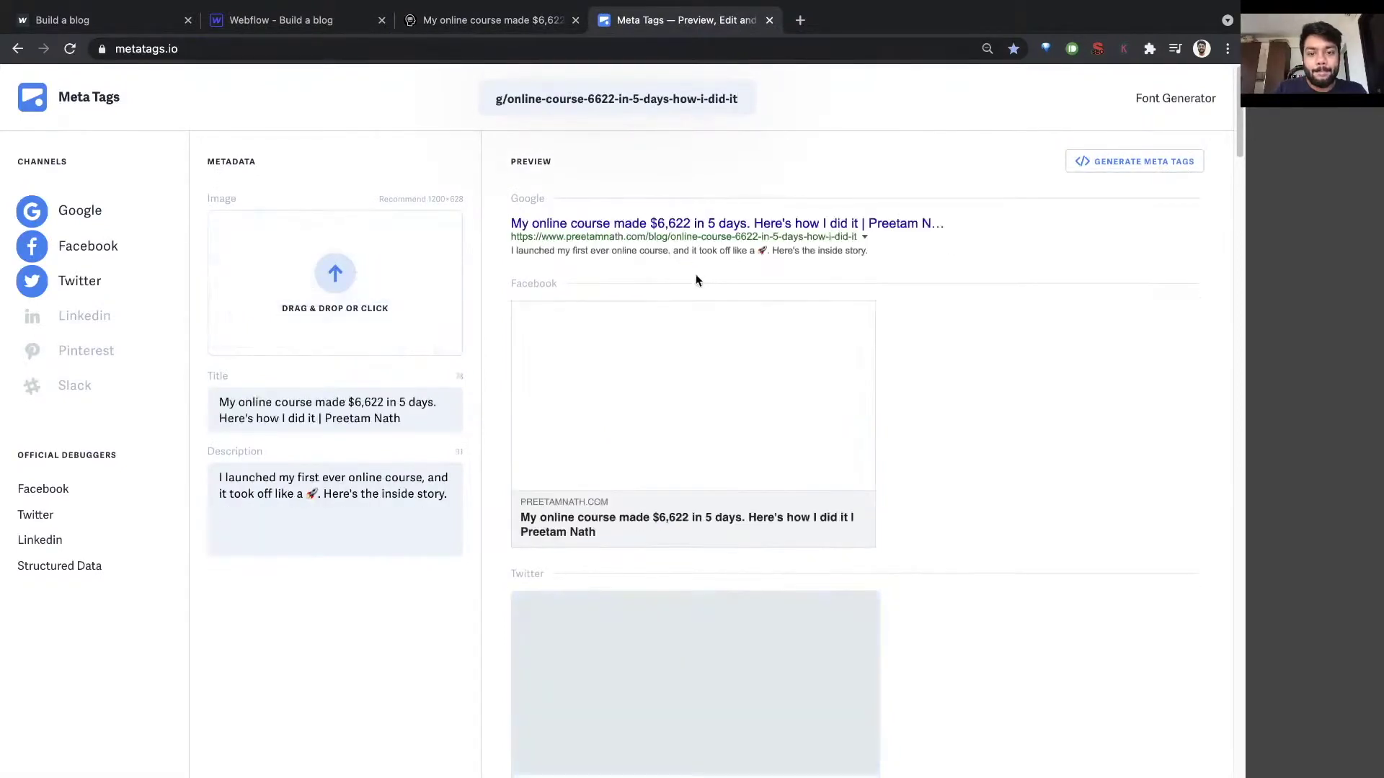
Compare the Google preview's title and description against the blog post
drag(545, 228, 929, 225)
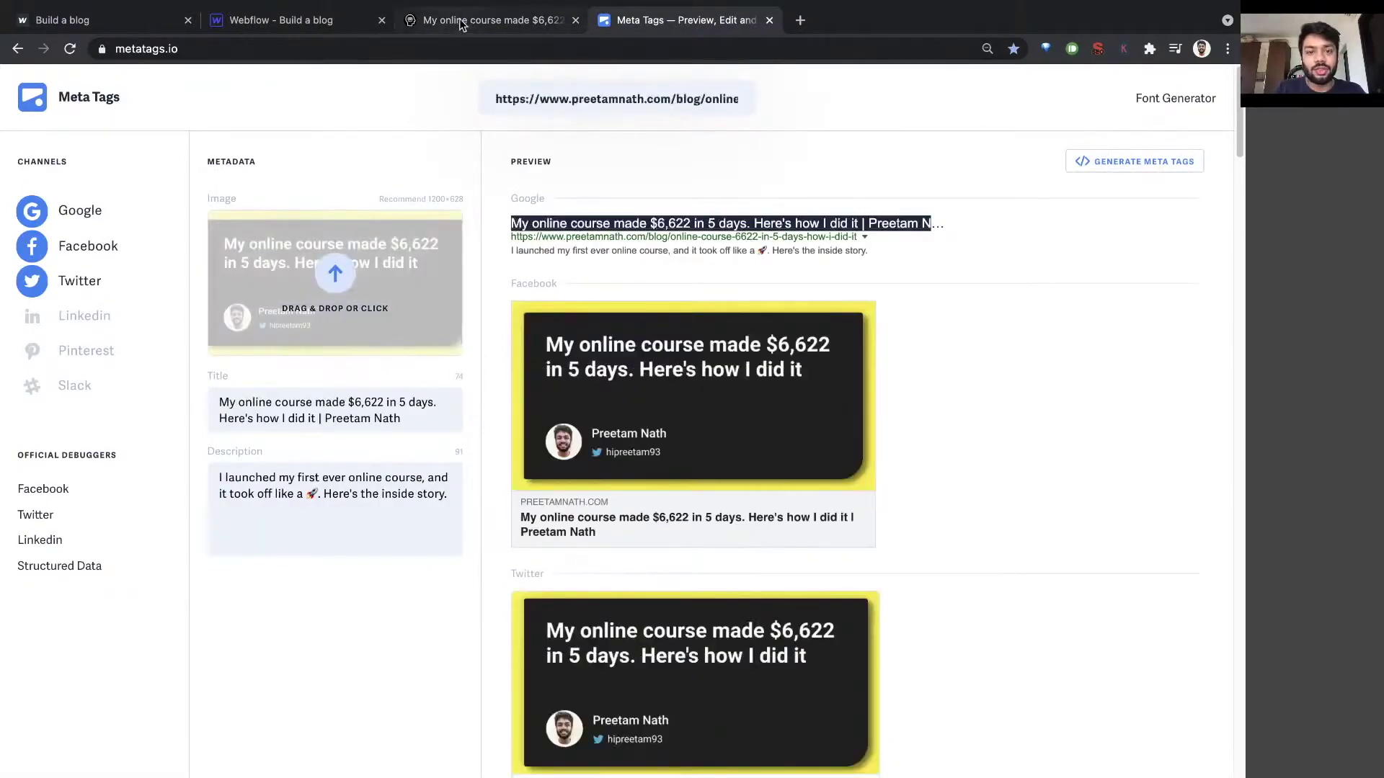
click(490, 20)
click(644, 22)
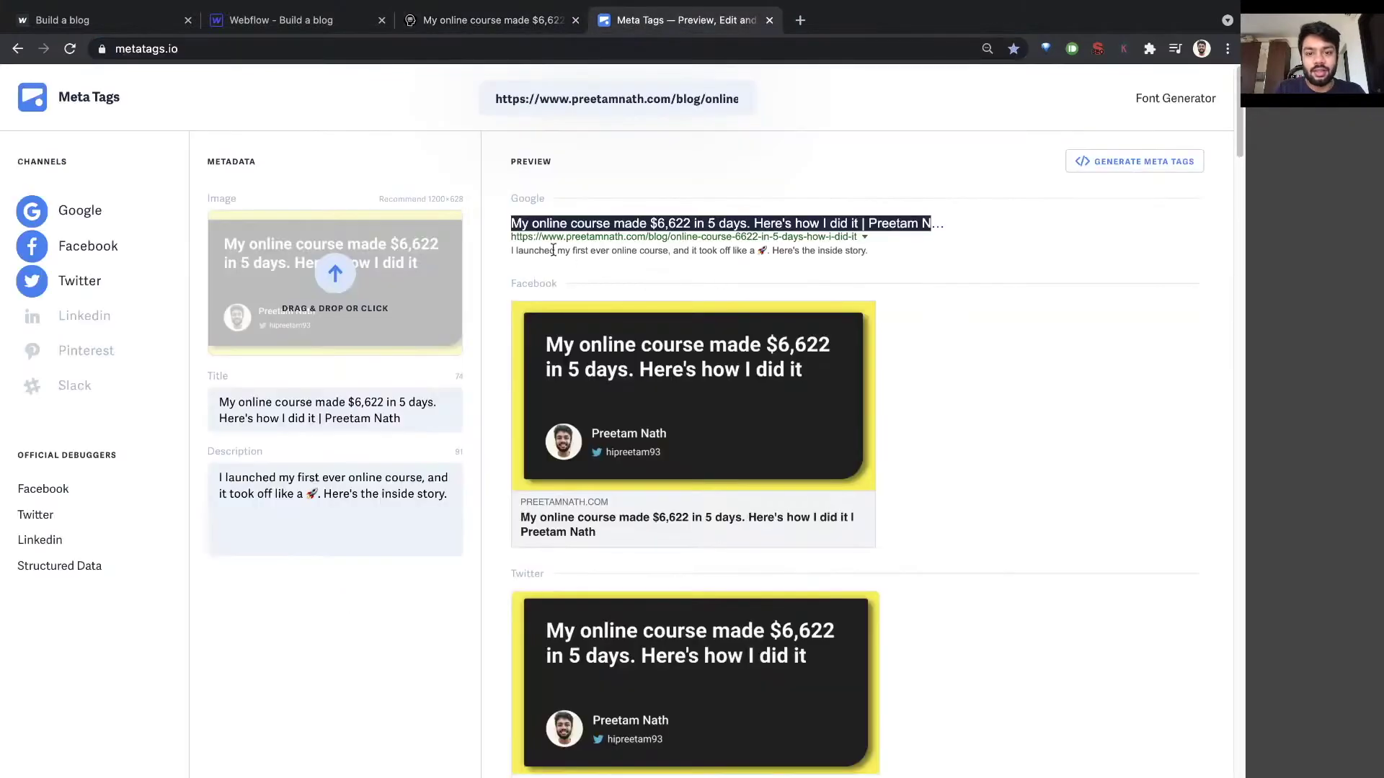
drag(512, 251, 912, 254)
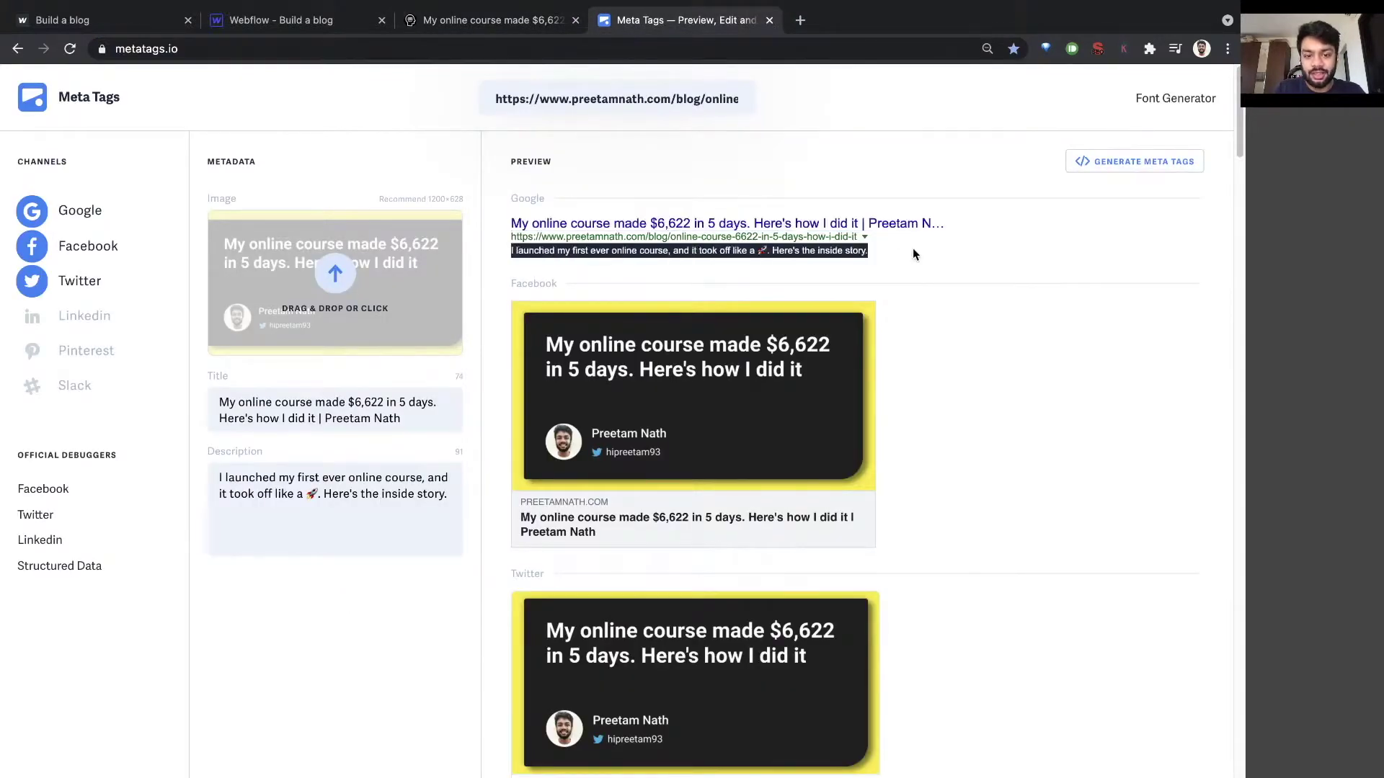
click(459, 22)
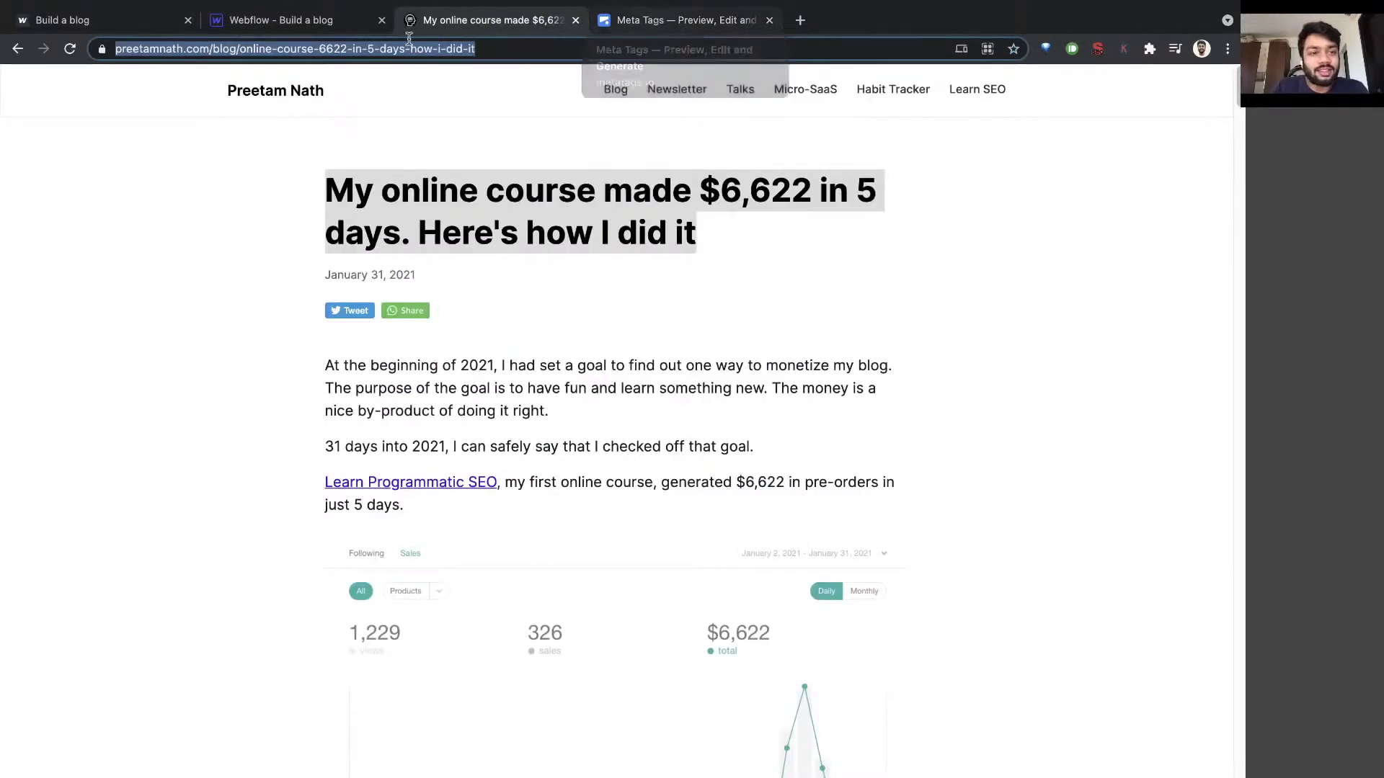
Label the plain-text field Meta Description and make it multi-line
click(315, 21)
text(Met)
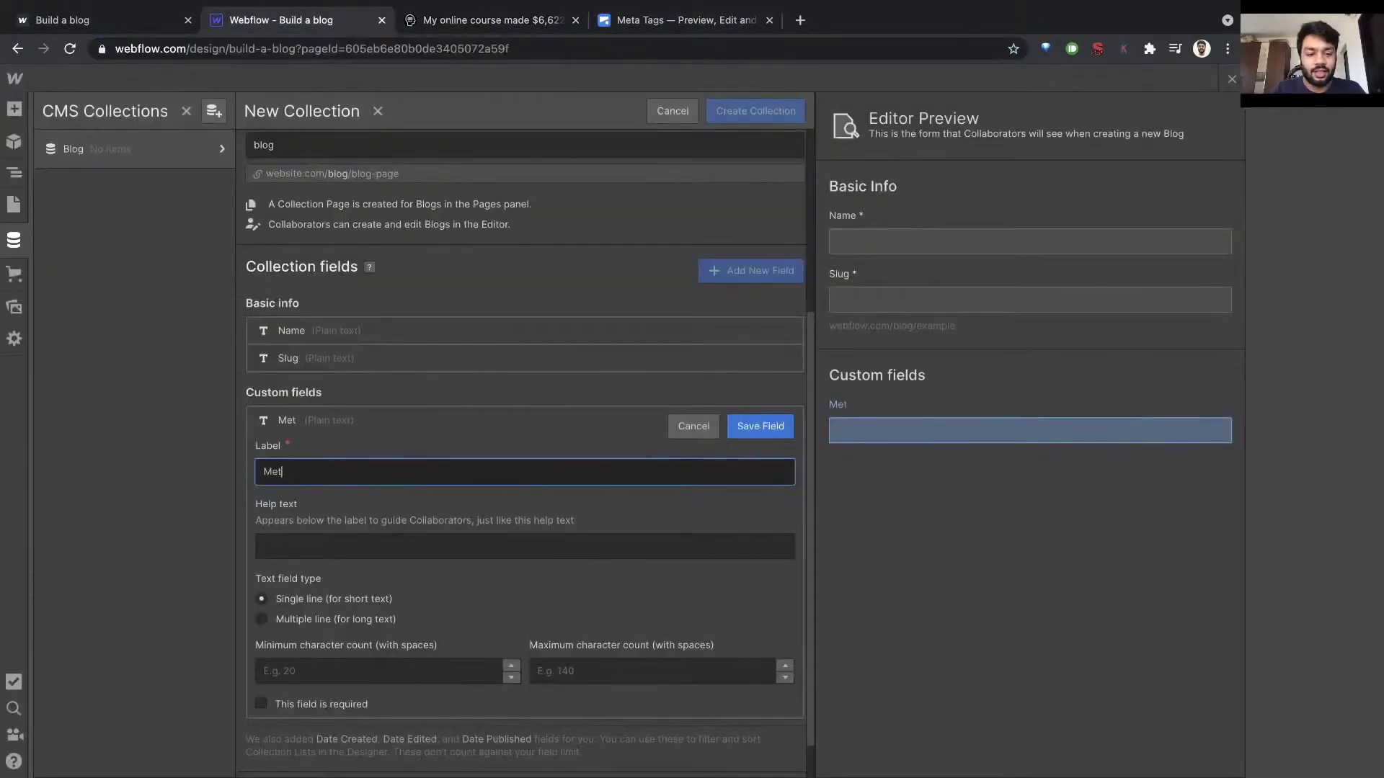
text(a Description)
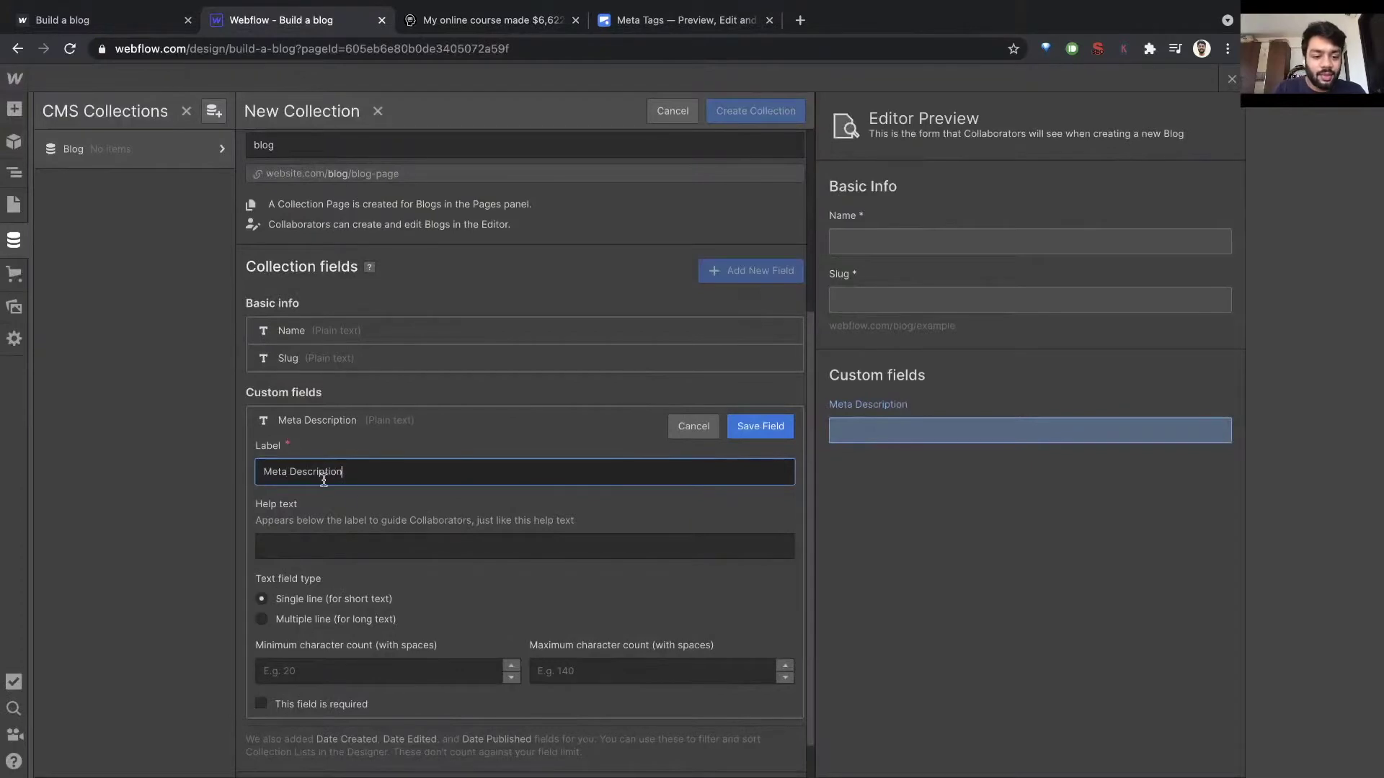
scroll(612, 433, down, 1)
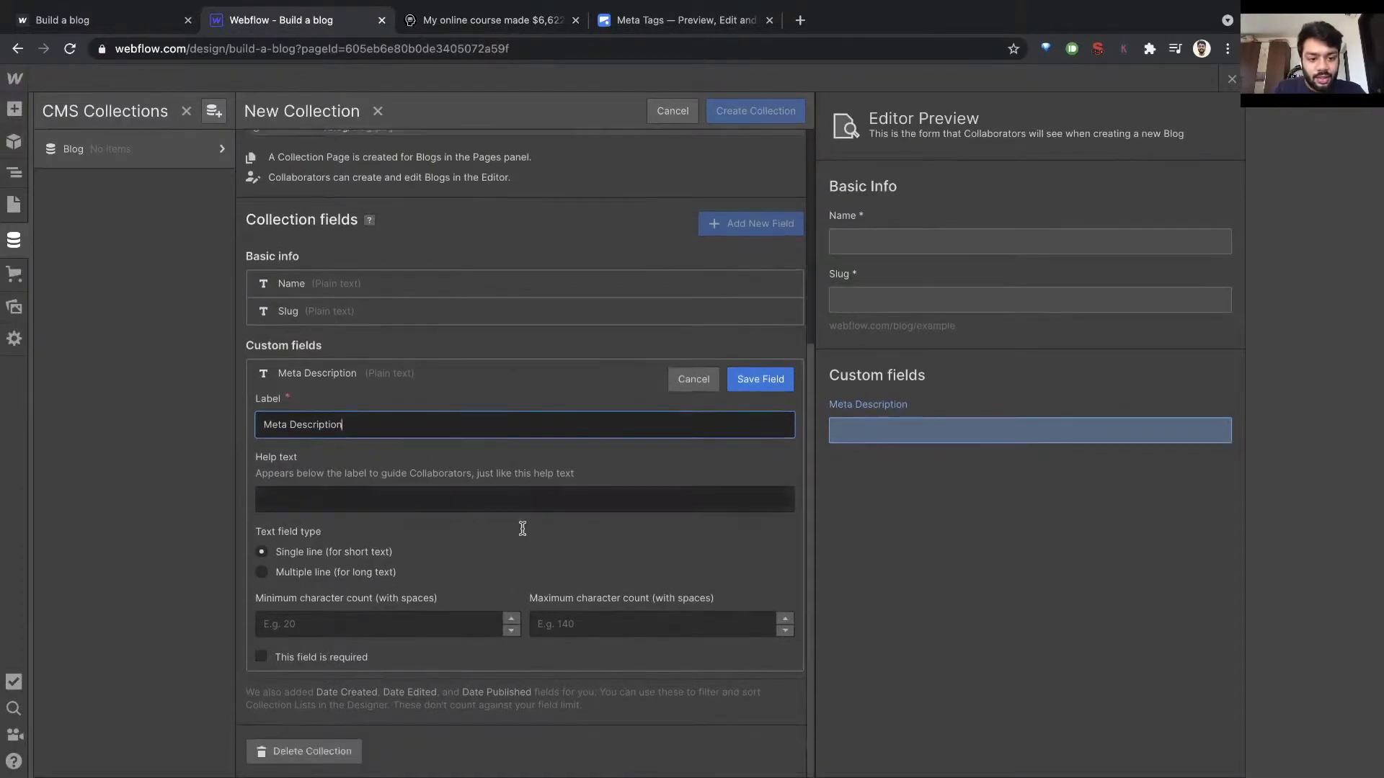
click(781, 384)
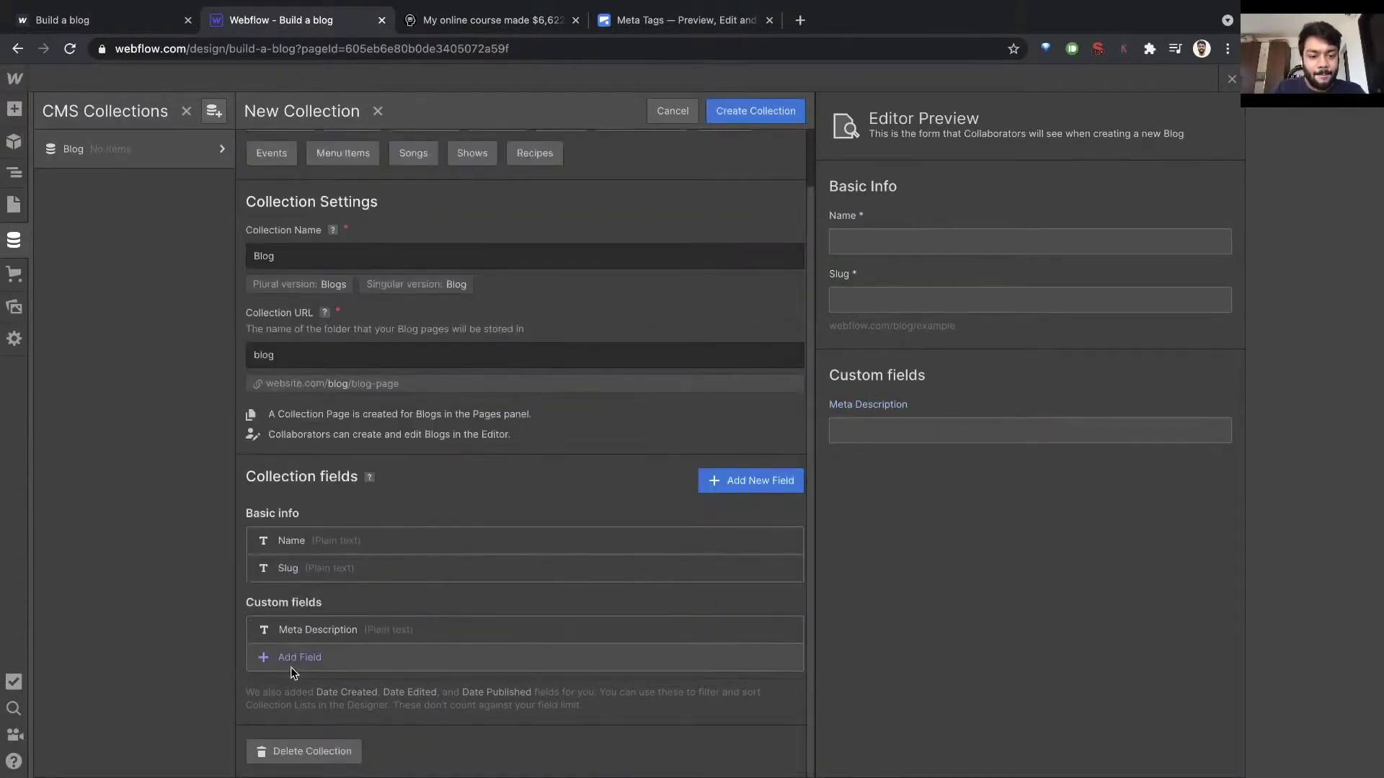
click(784, 629)
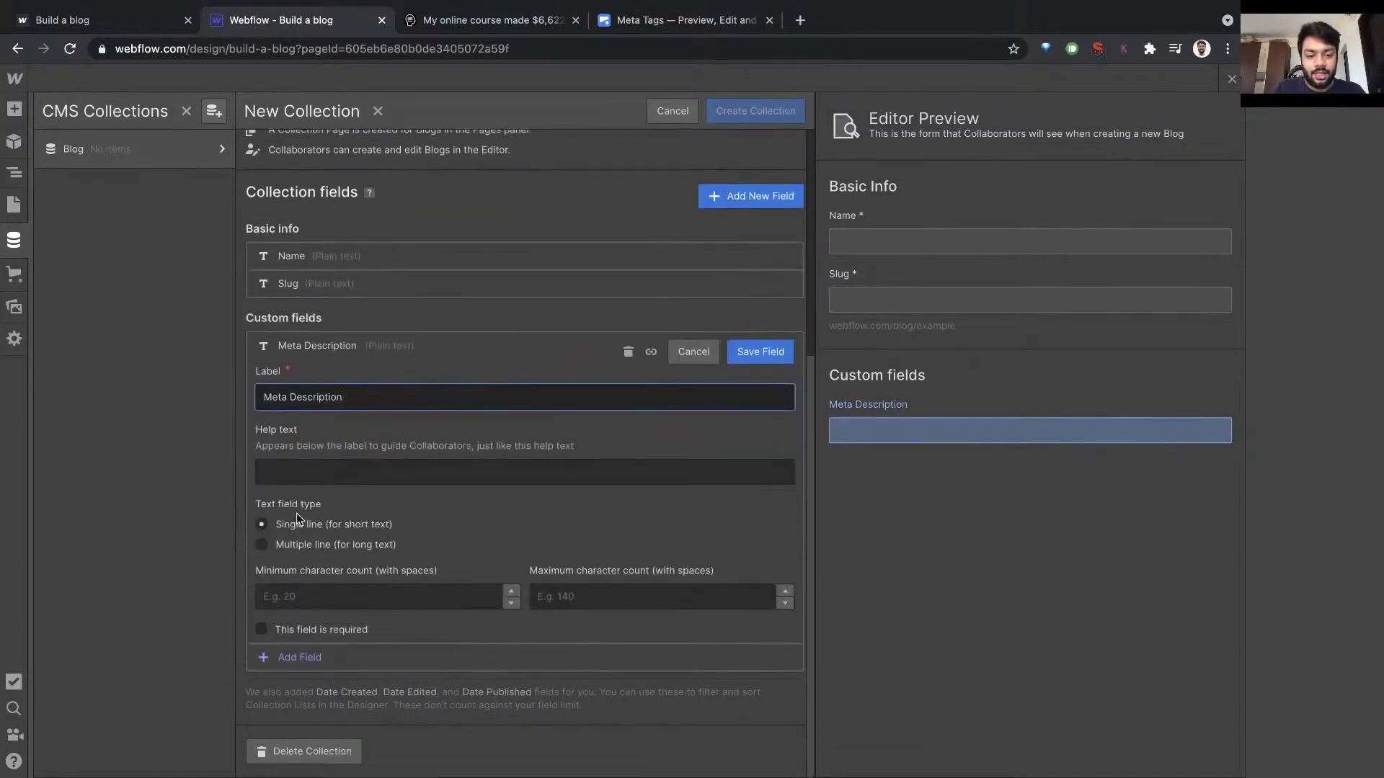
click(310, 545)
click(760, 352)
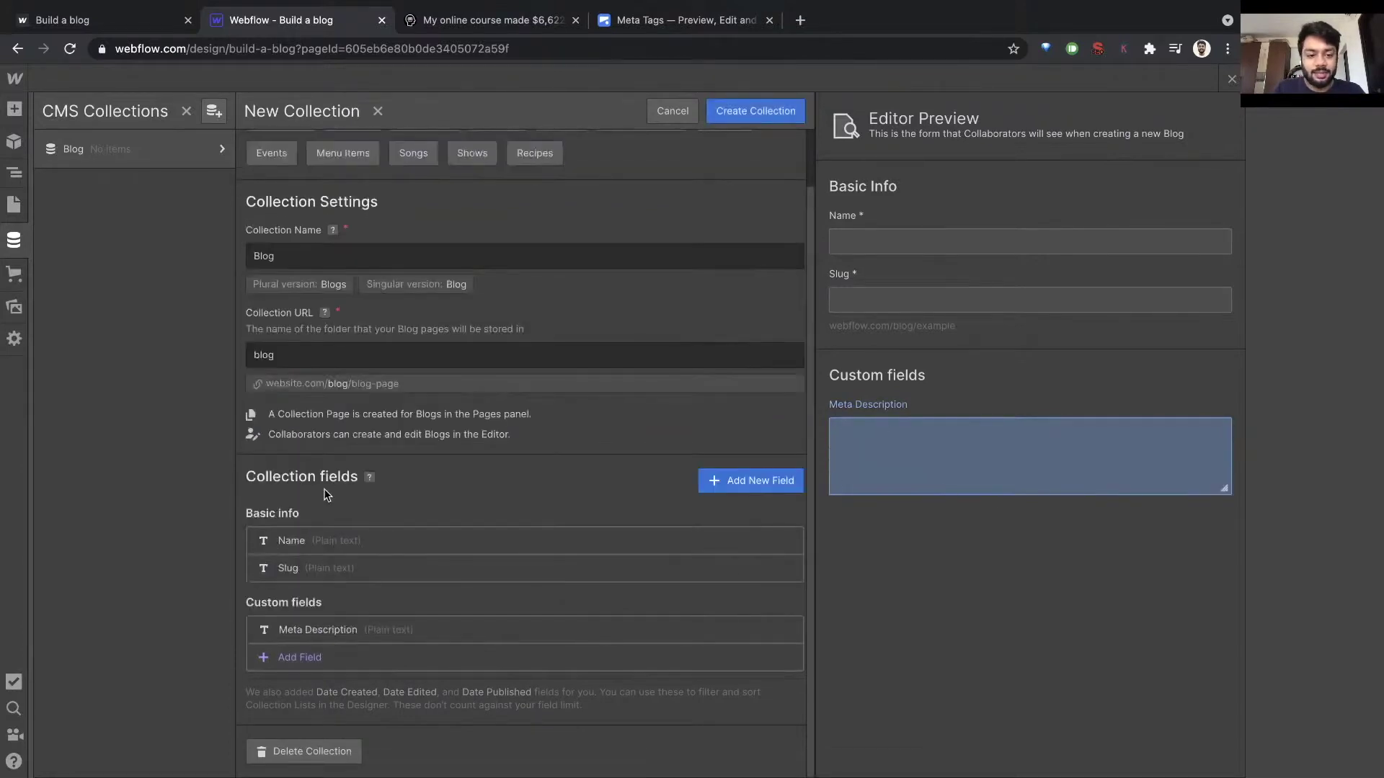
Add a rich-text field labelled Post Body
click(300, 658)
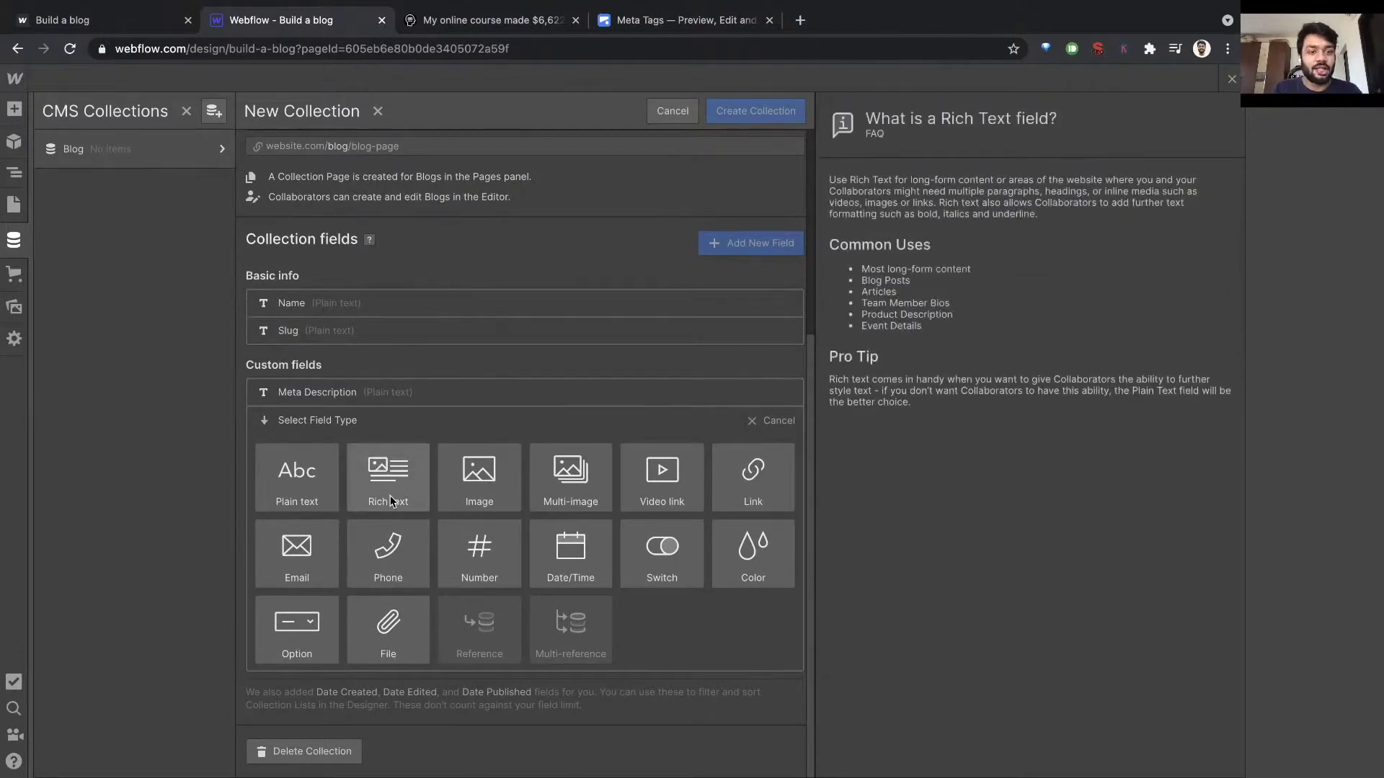
click(390, 500)
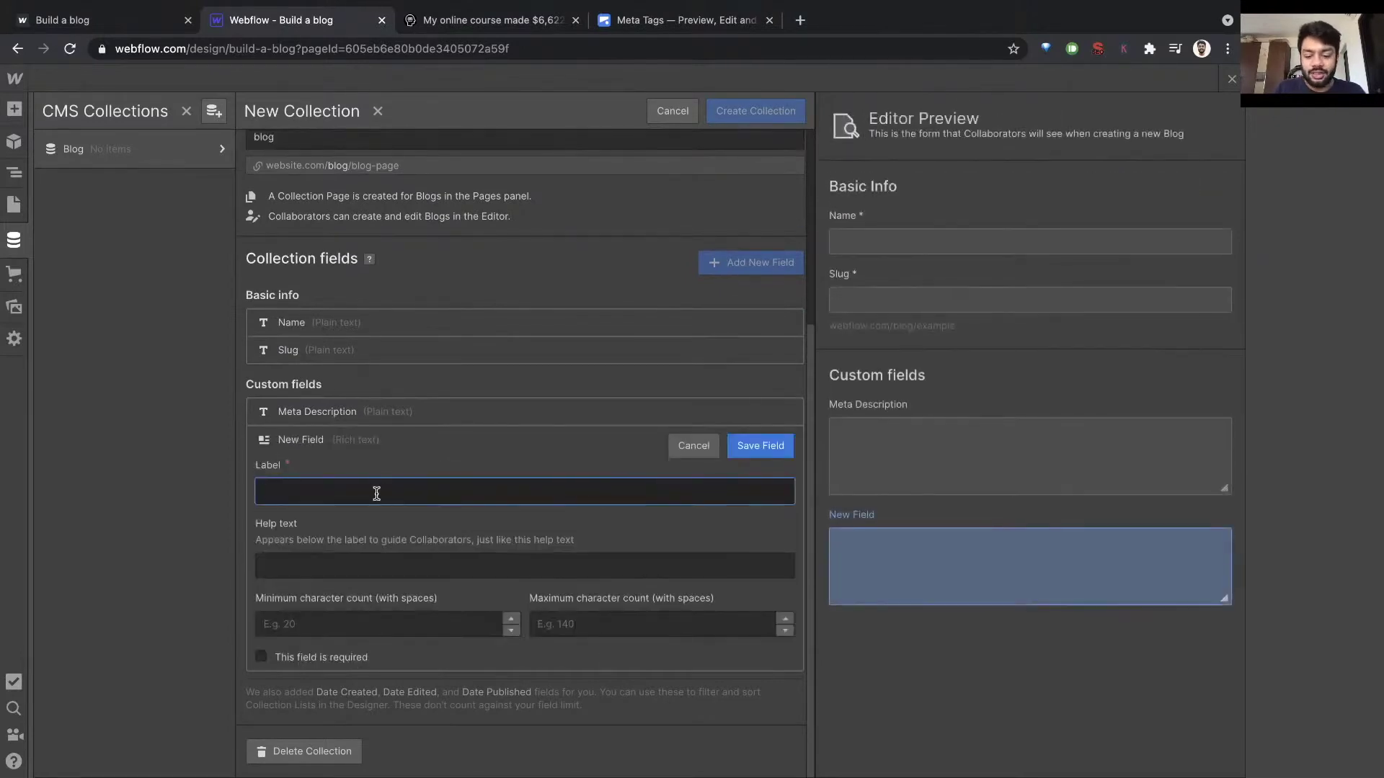
text(Post Body)
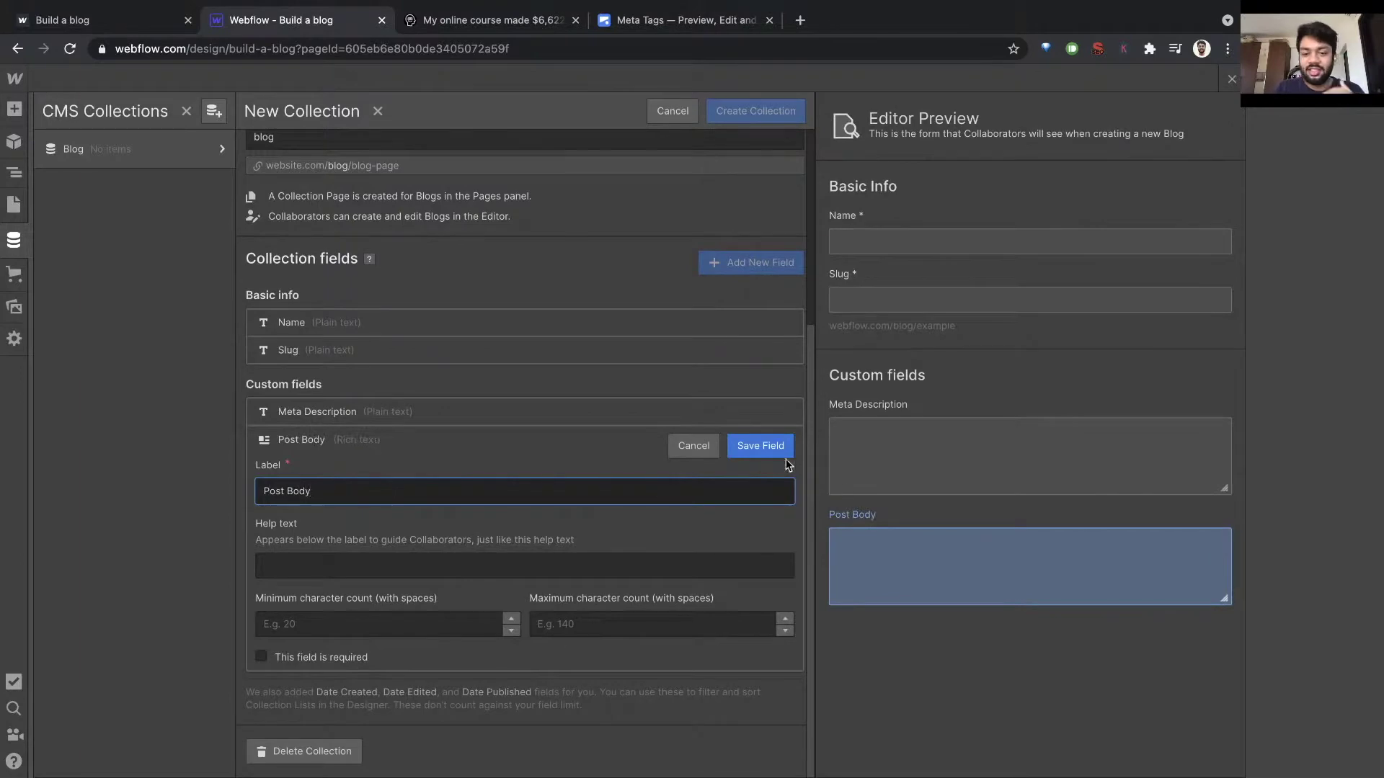
click(760, 445)
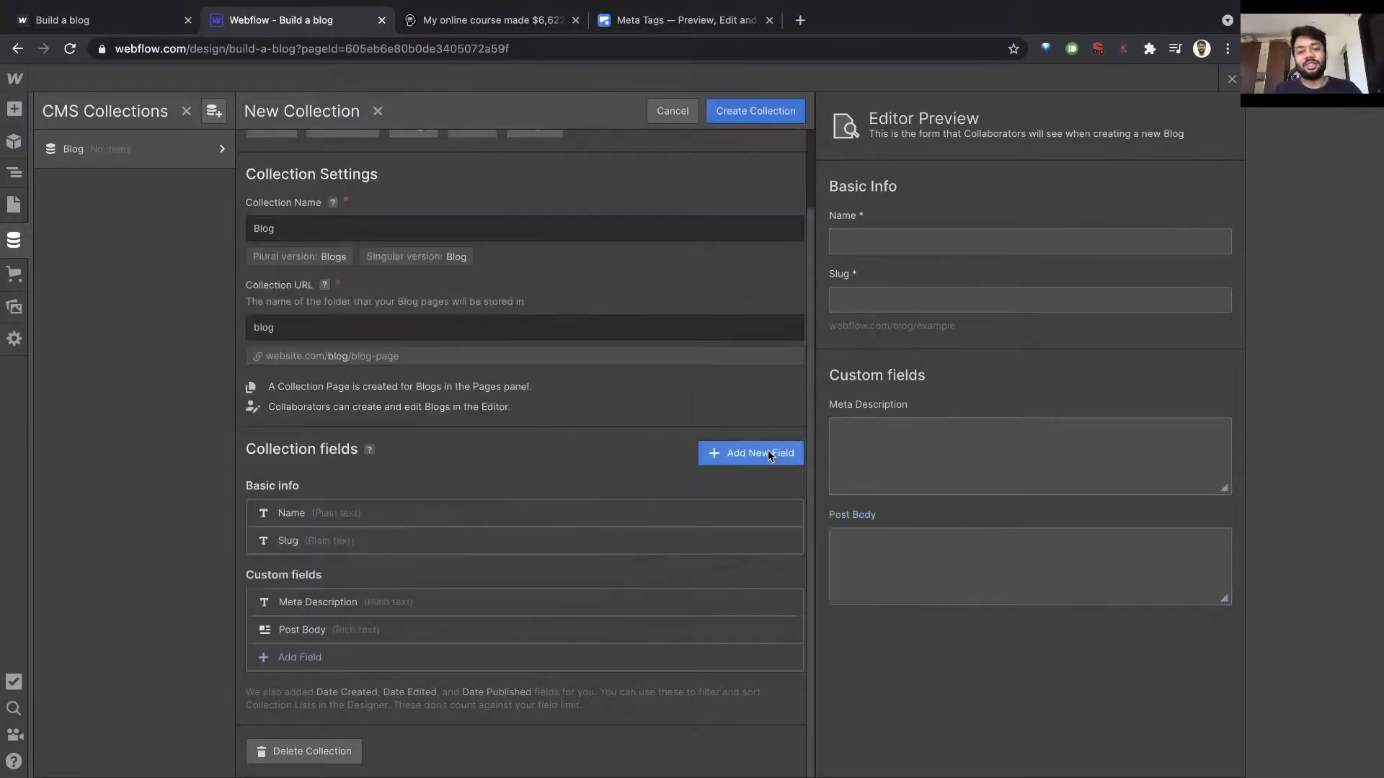
click(516, 24)
click(646, 28)
scroll(607, 322, down, 2)
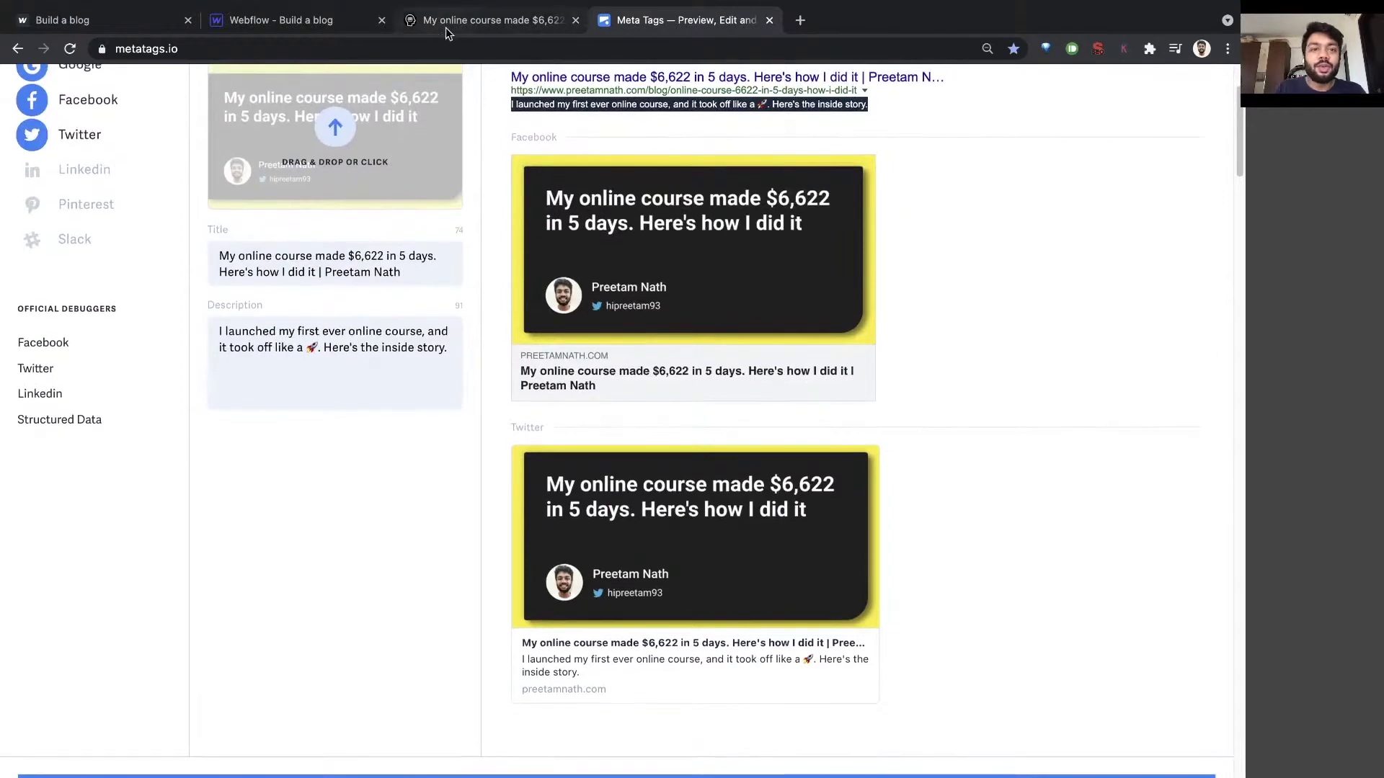
click(446, 28)
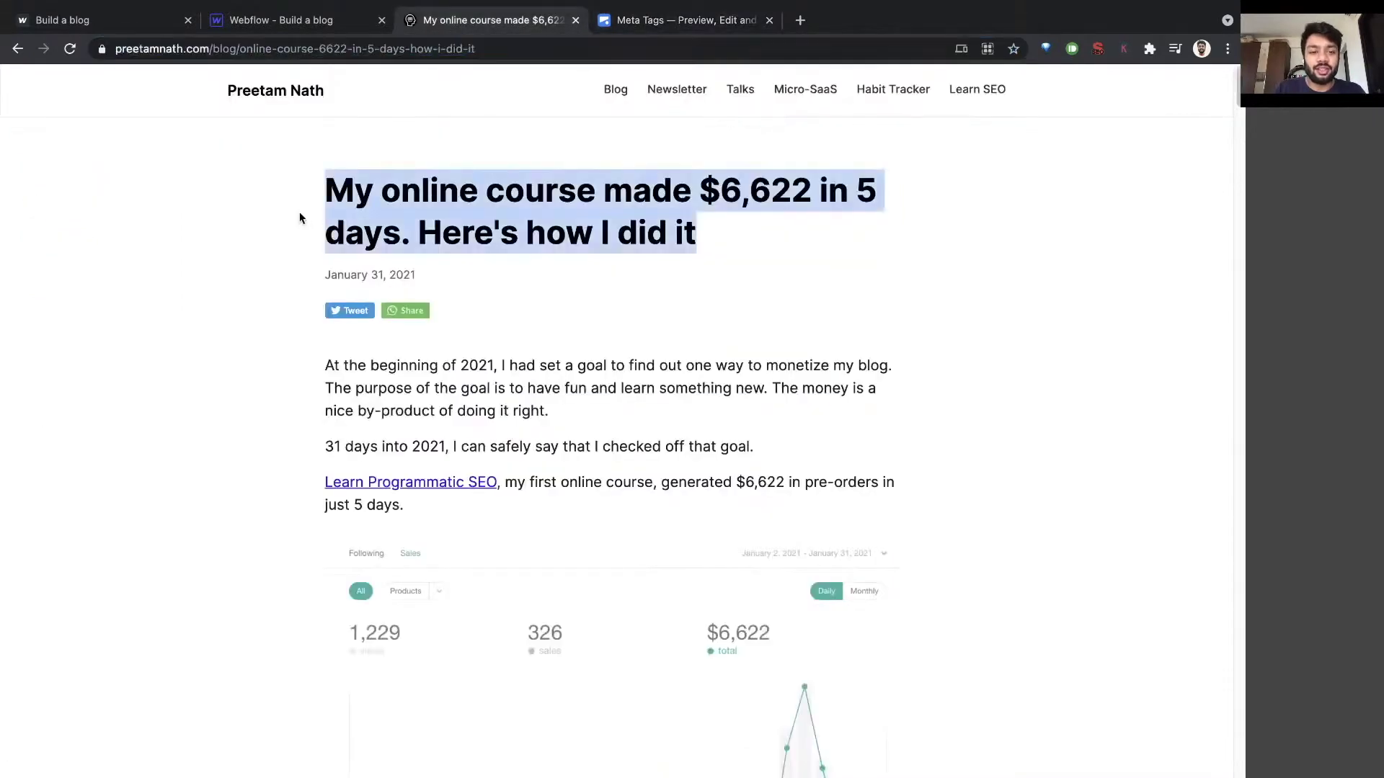
click(308, 151)
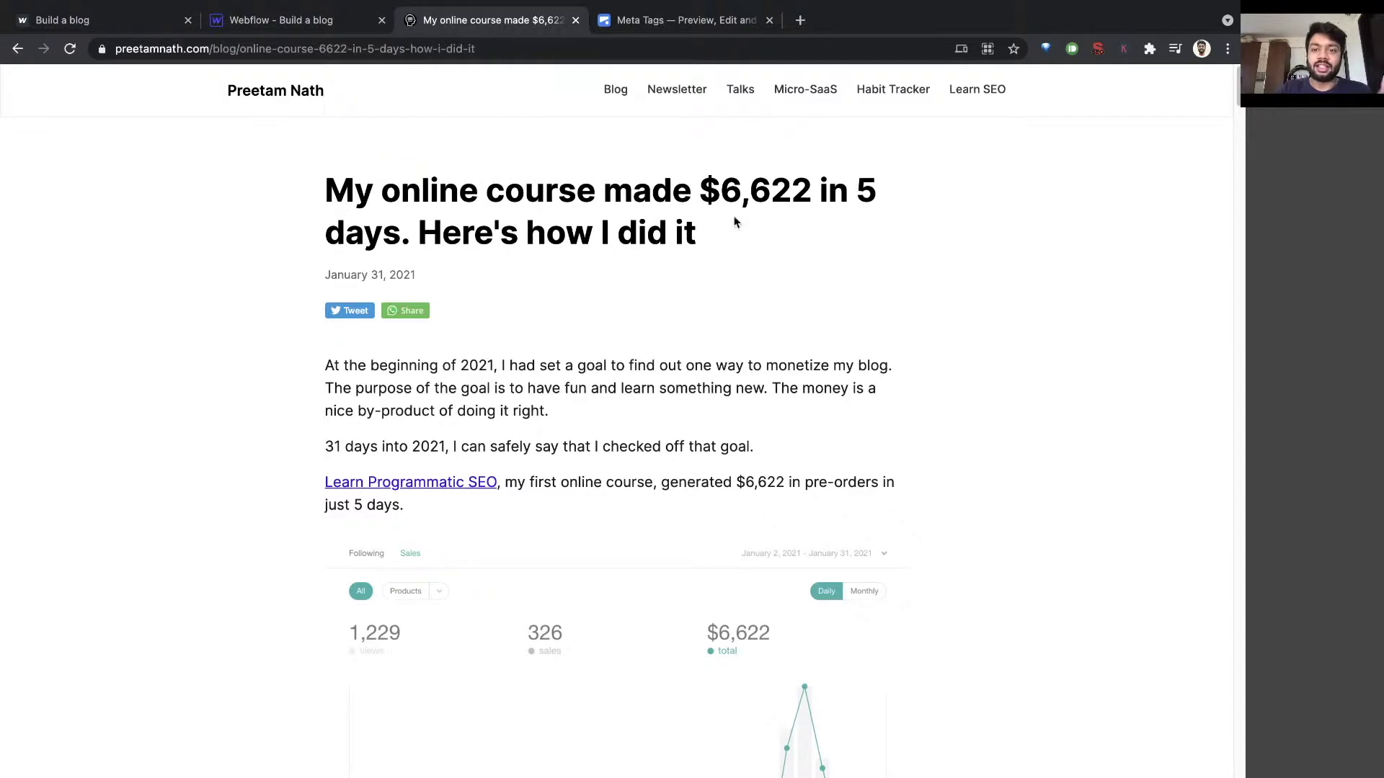
click(622, 22)
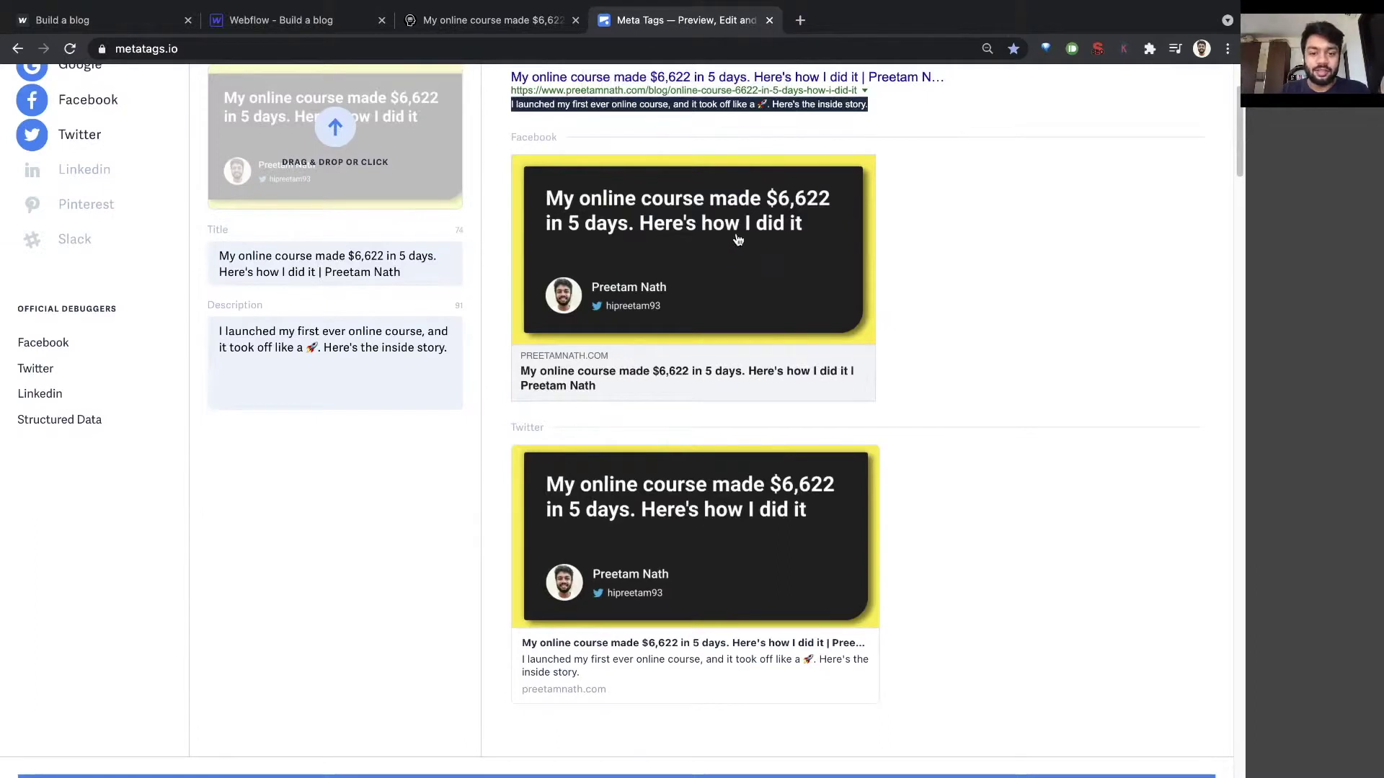
scroll(602, 134, up, 2)
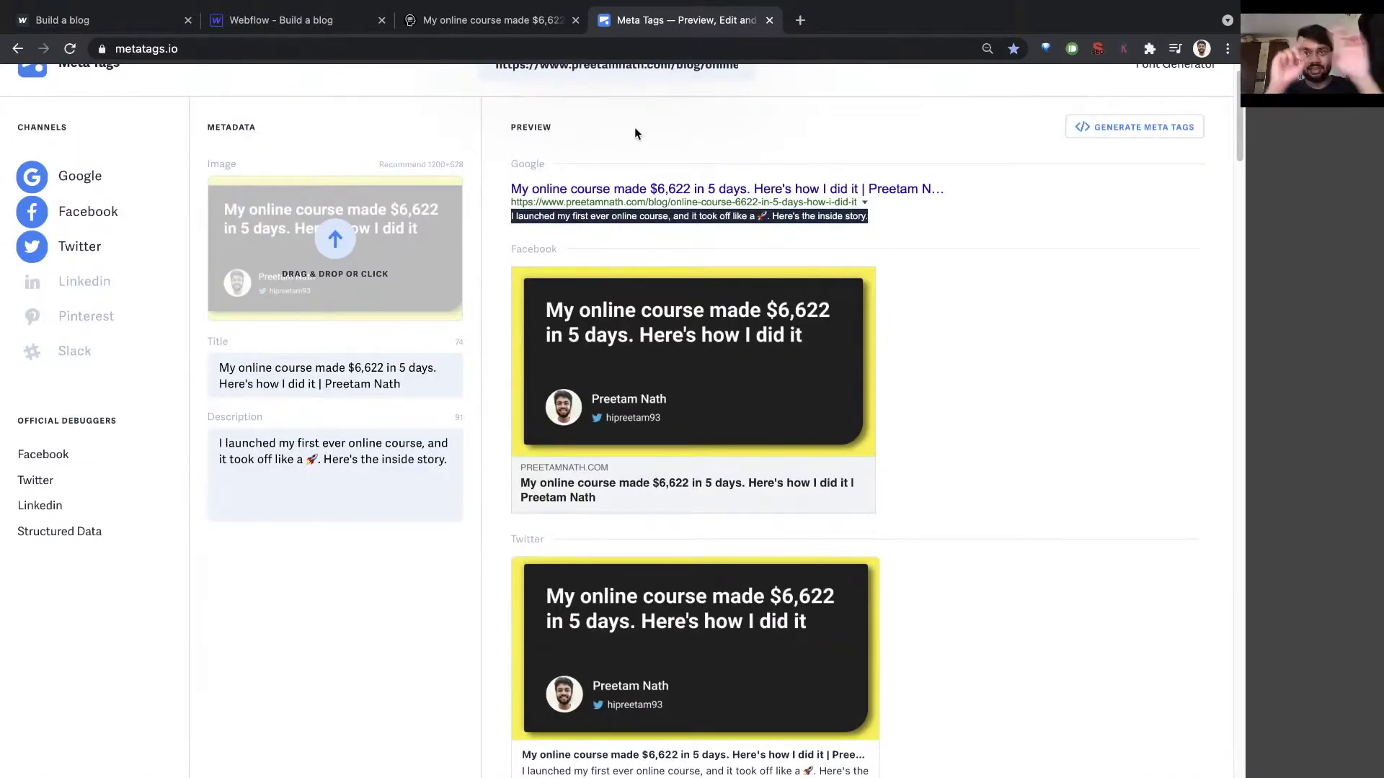
scroll(632, 171, down, 2)
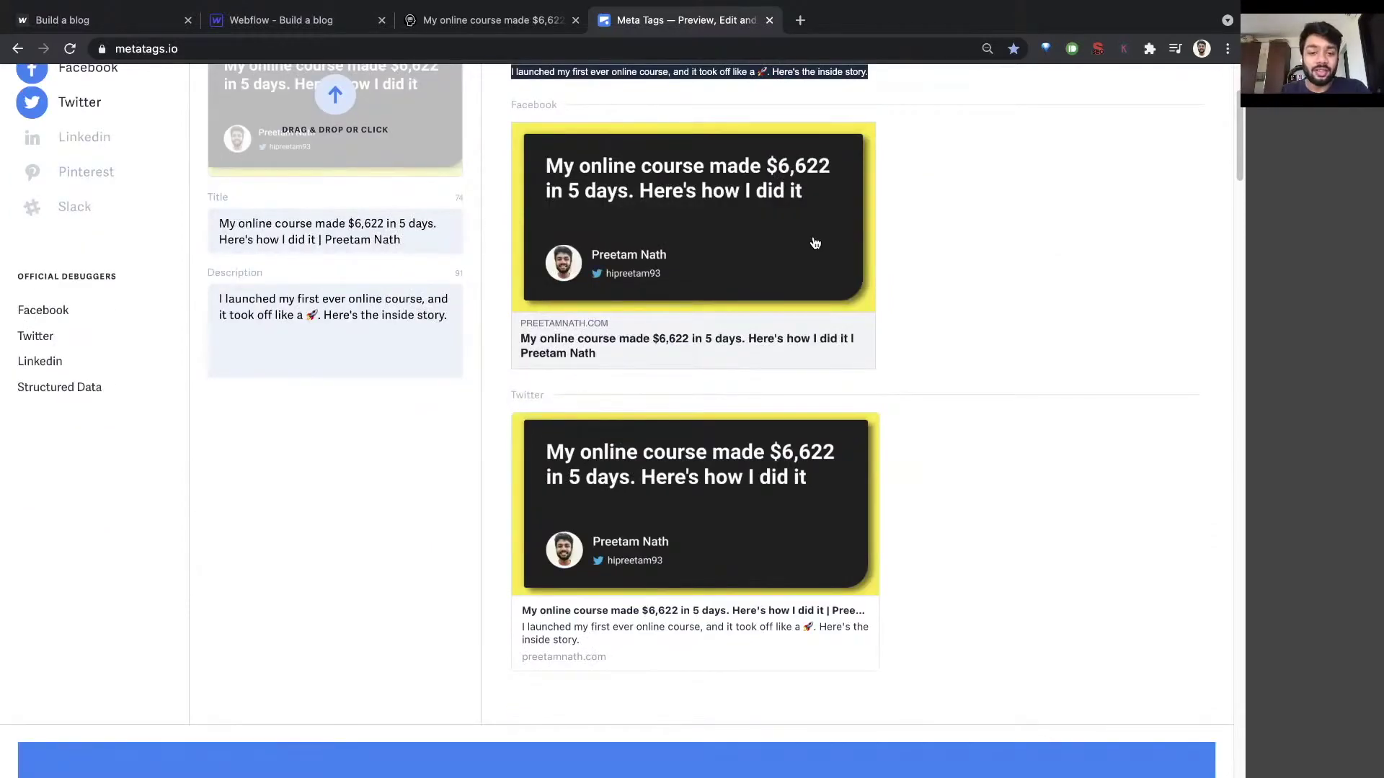
scroll(792, 249, up, 1)
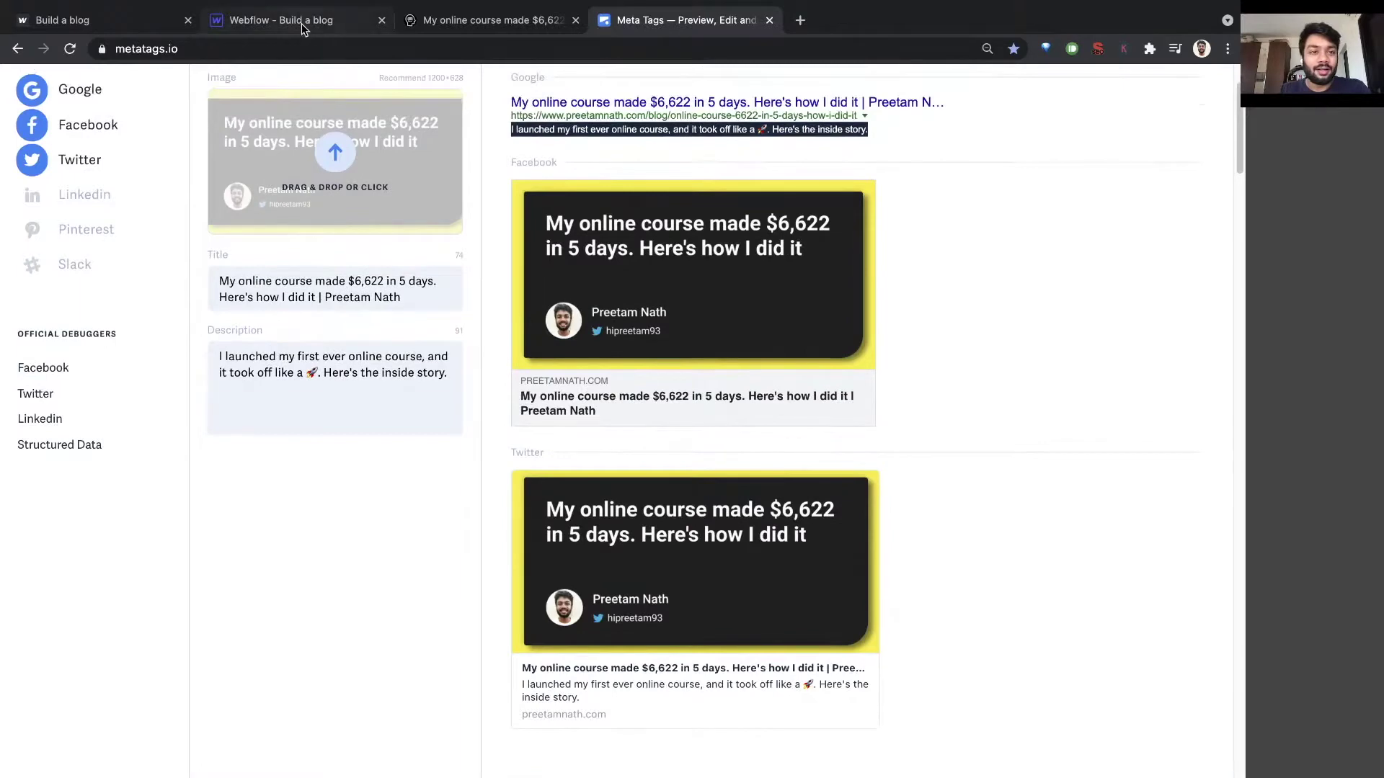
click(301, 23)
click(296, 657)
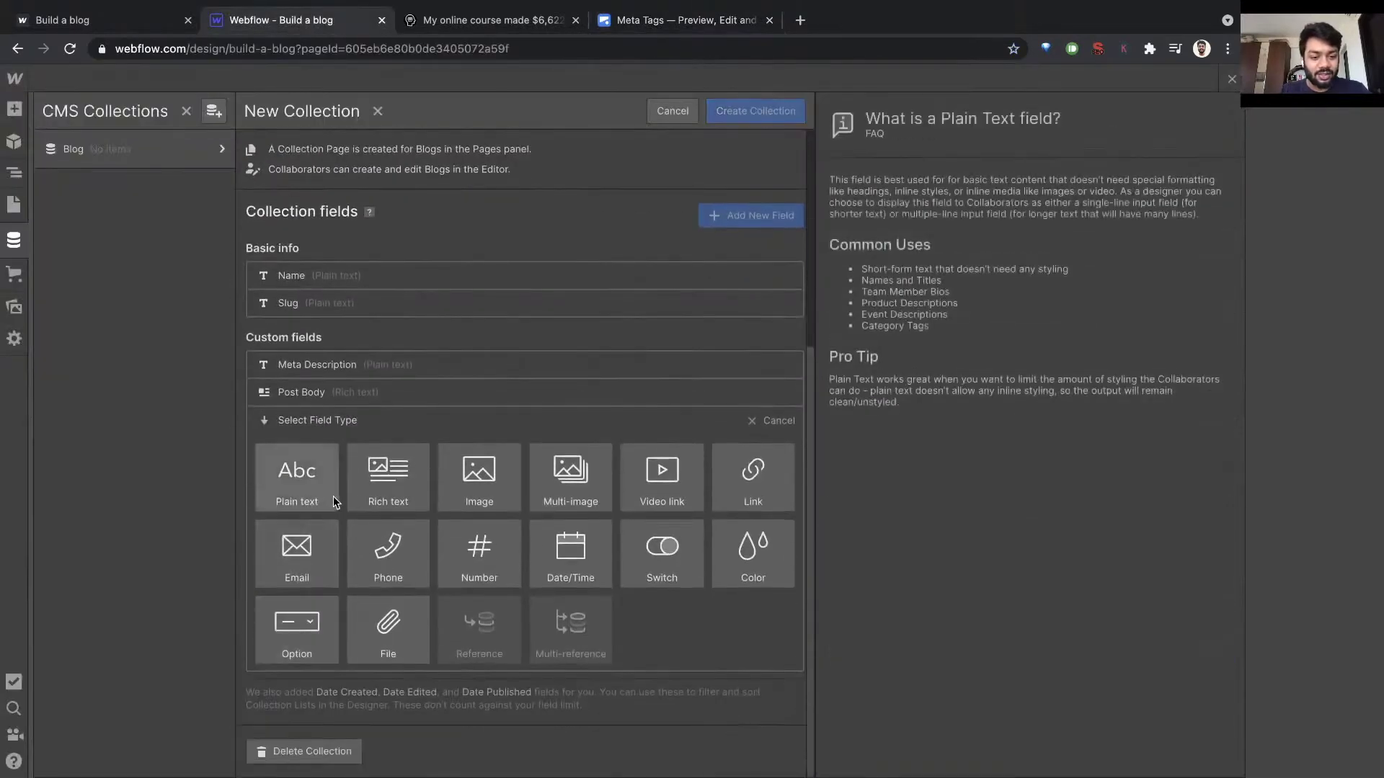
Add a Post Image image field, create the Blogs collection, and generate five sample posts
click(497, 478)
text(Post Blog)
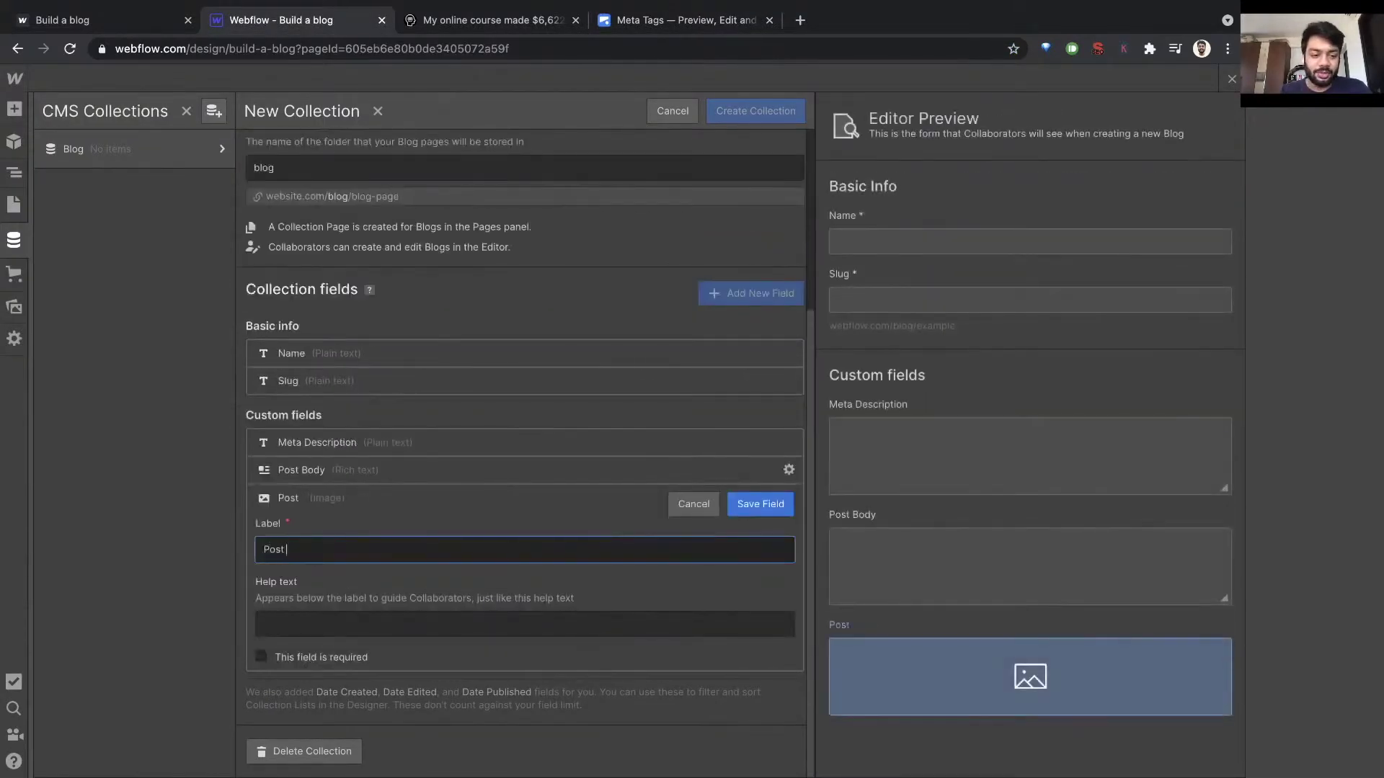
key(BackSpace)
key(BackSpace)
key(BackSpace)
key(BackSpace)
text(Image)
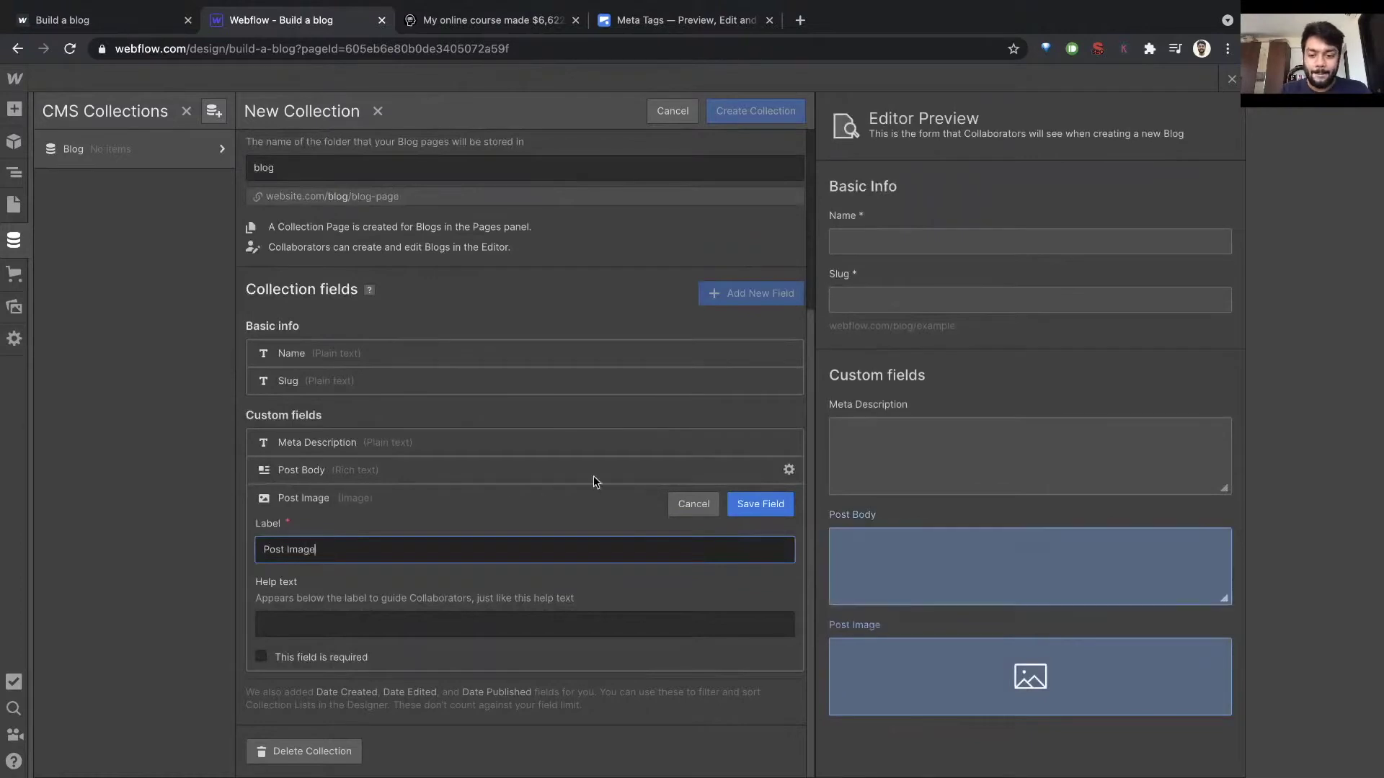
click(760, 503)
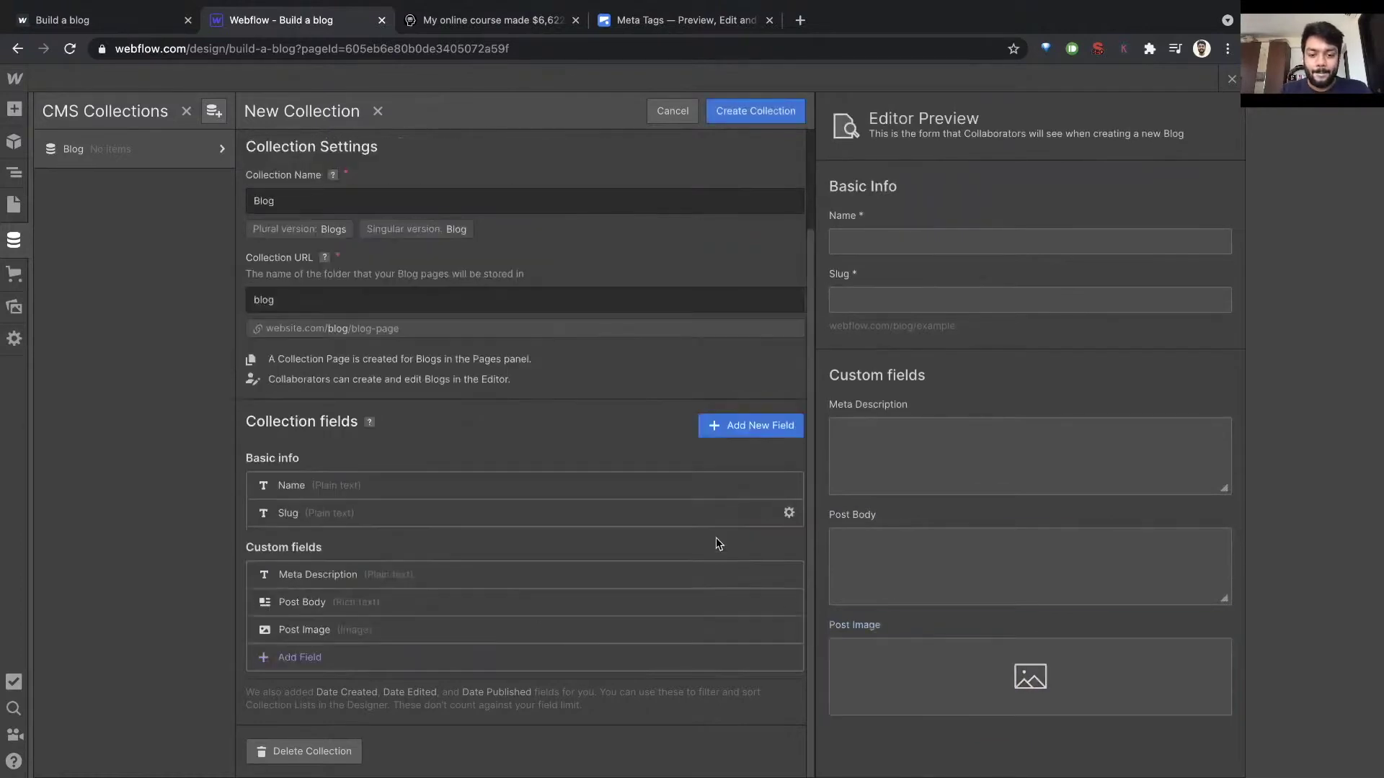
click(761, 119)
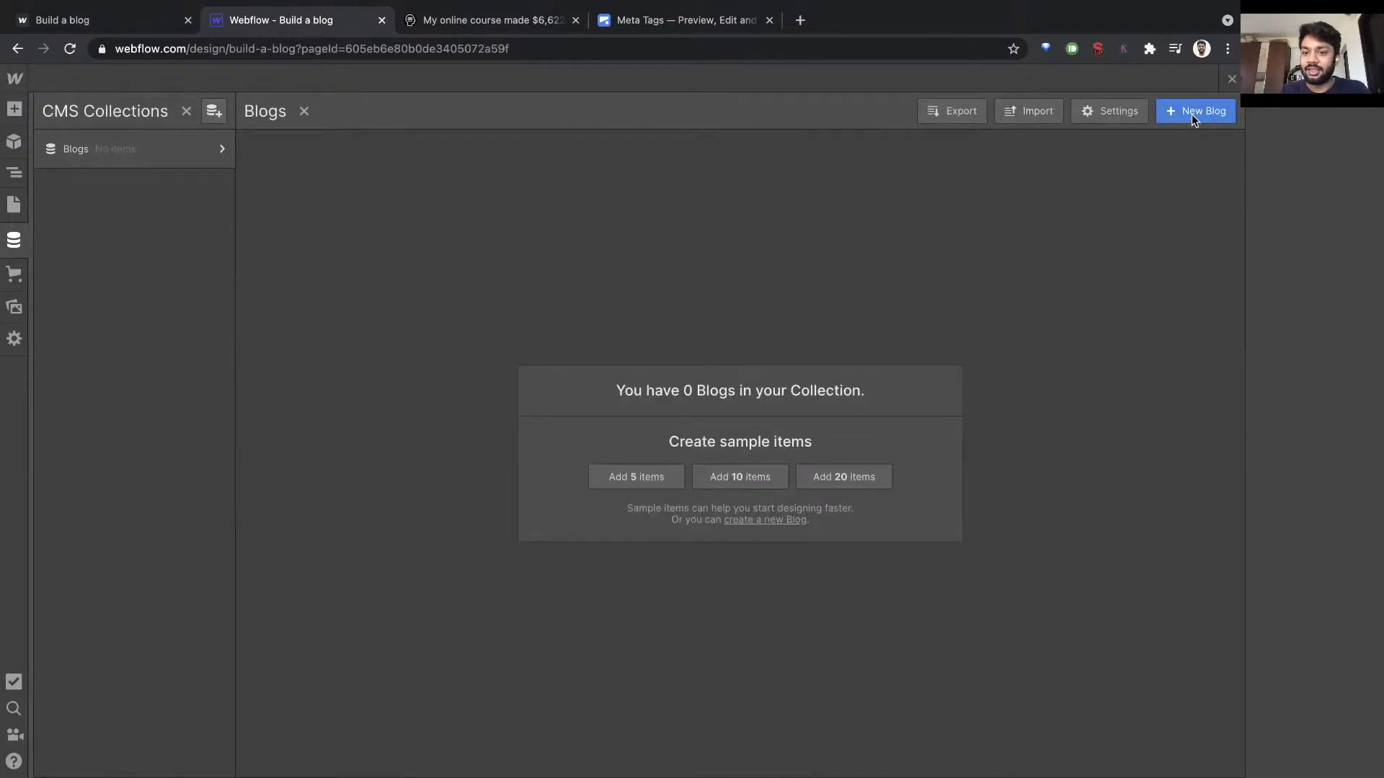
click(635, 476)
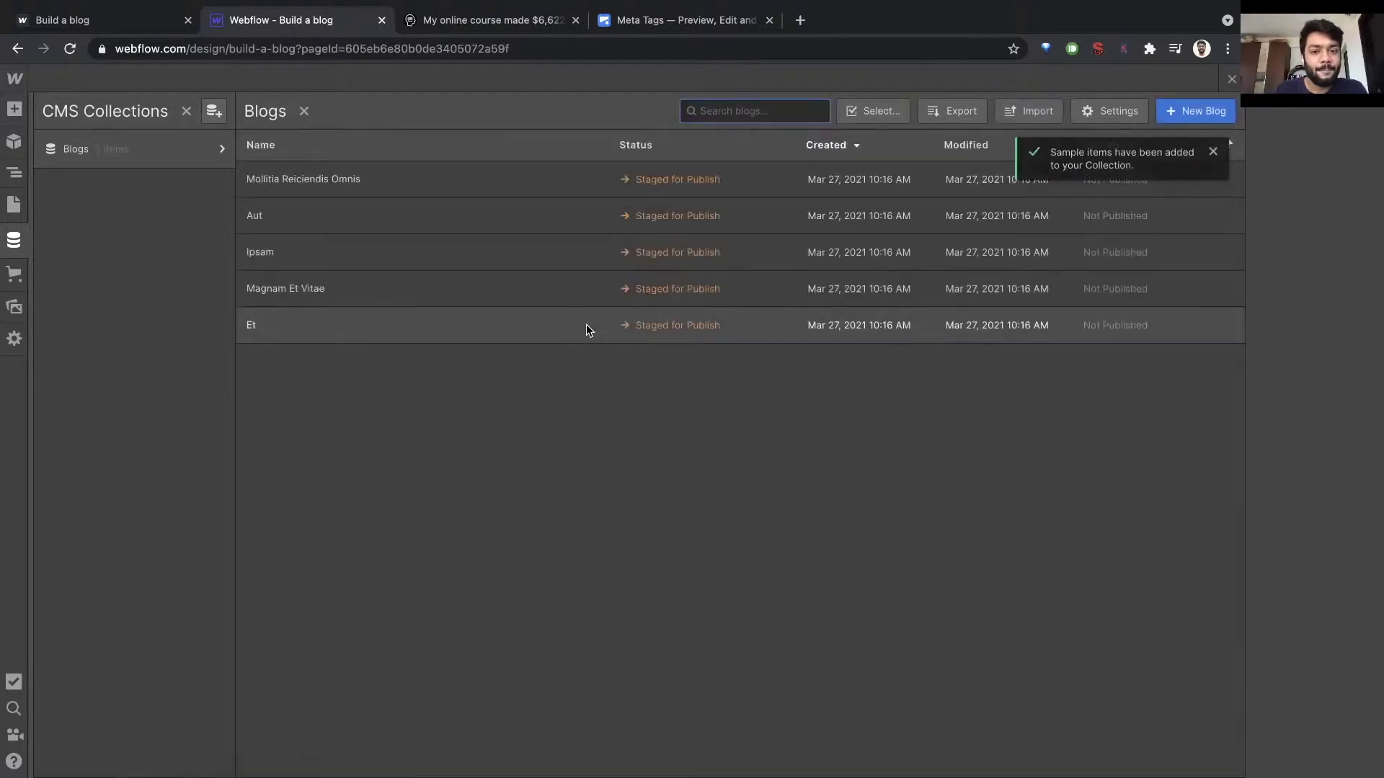
click(335, 181)
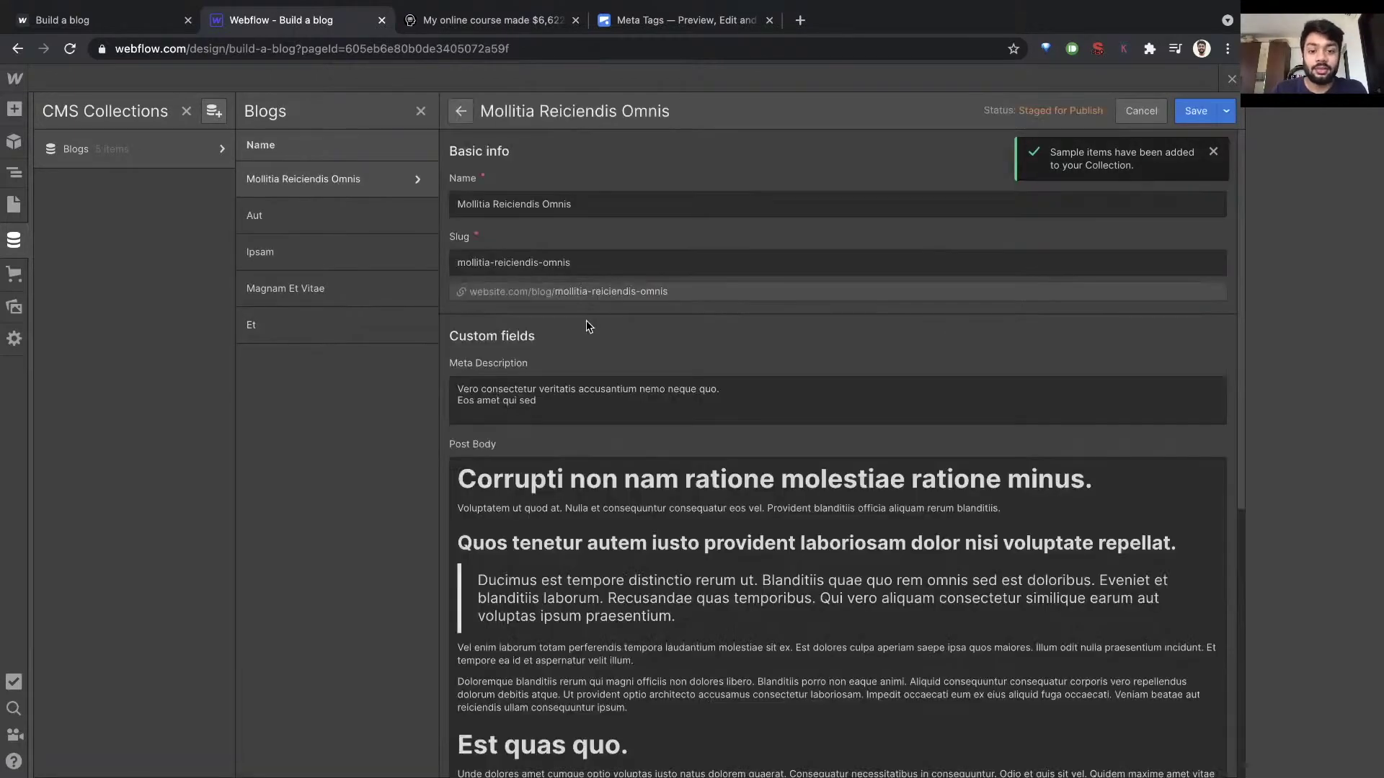
scroll(586, 319, down, 6)
scroll(585, 320, up, 6)
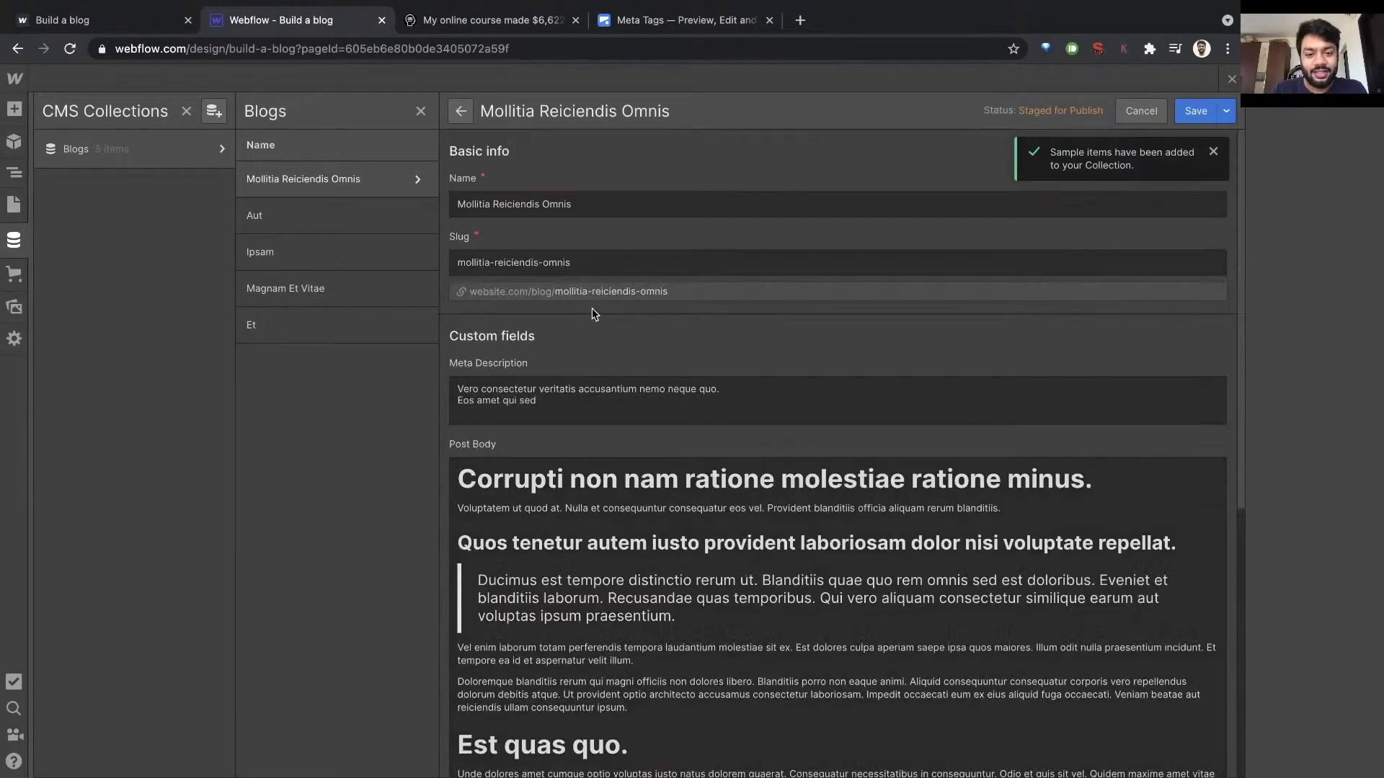
scroll(594, 314, down, 6)
scroll(639, 291, up, 6)
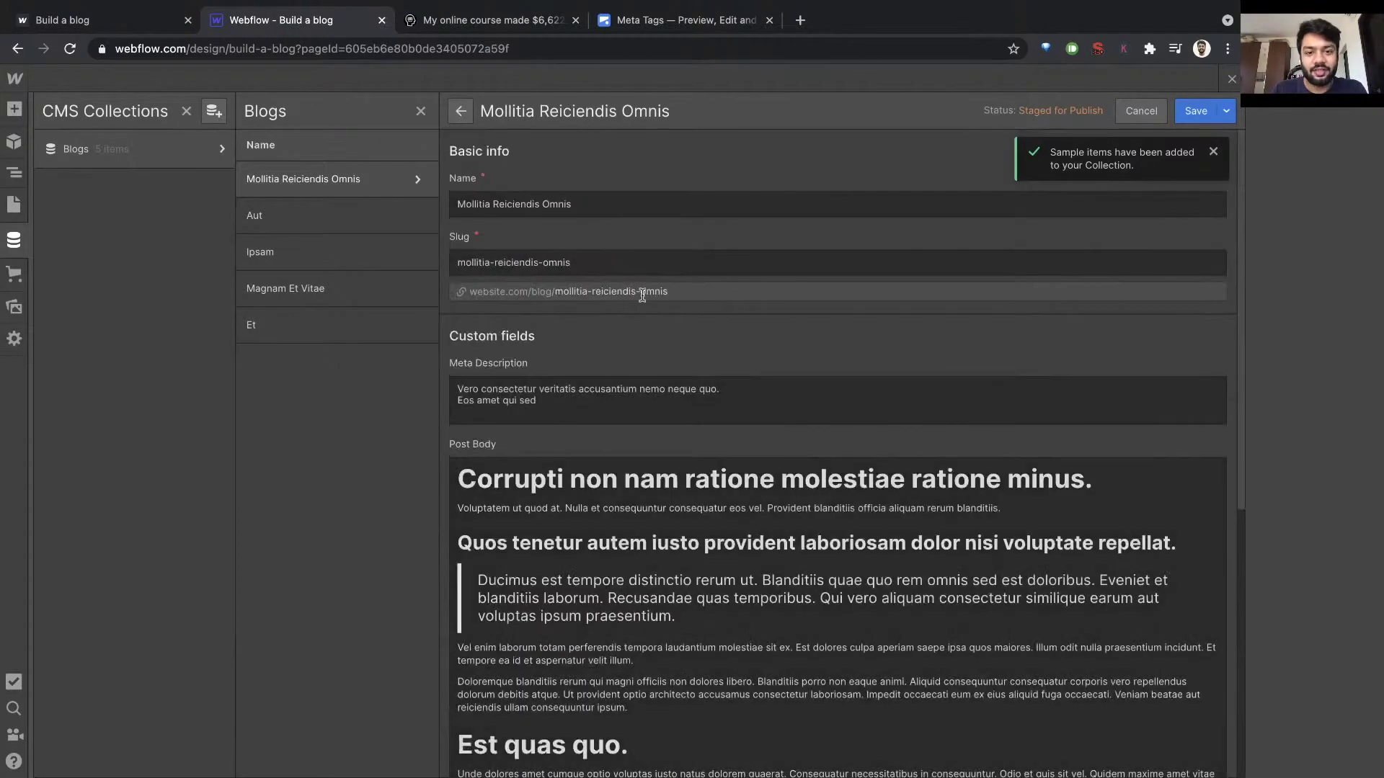
click(1149, 117)
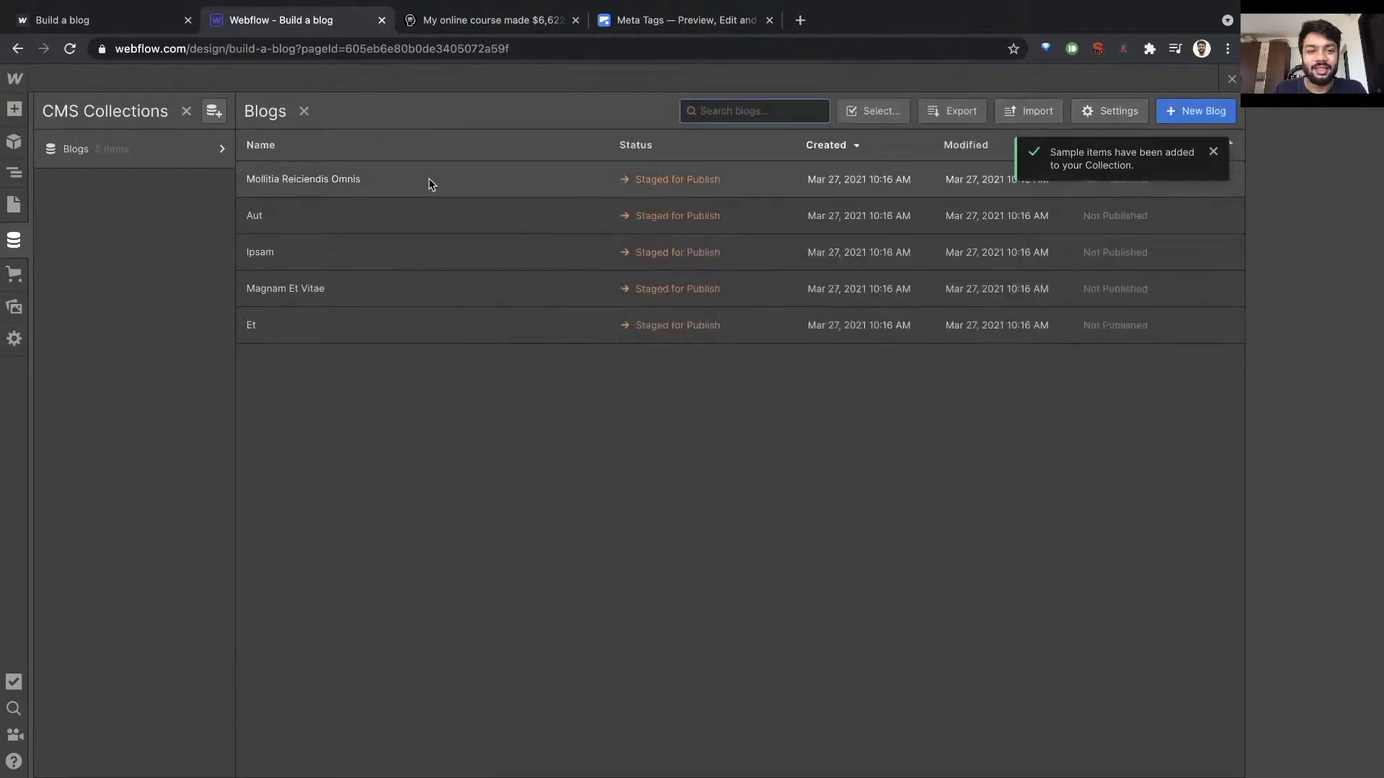
click(583, 180)
triple_click(610, 203)
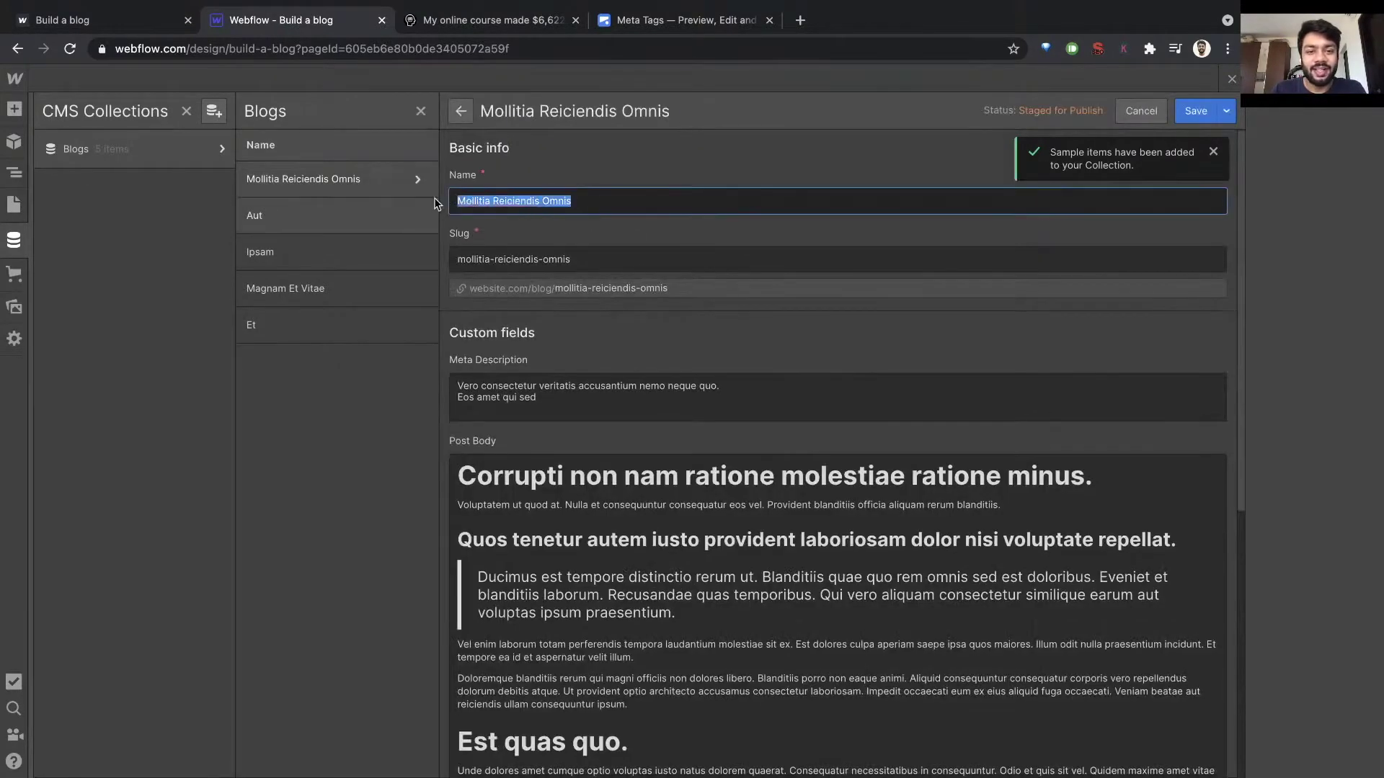
triple_click(608, 259)
scroll(492, 335, down, 1)
triple_click(518, 353)
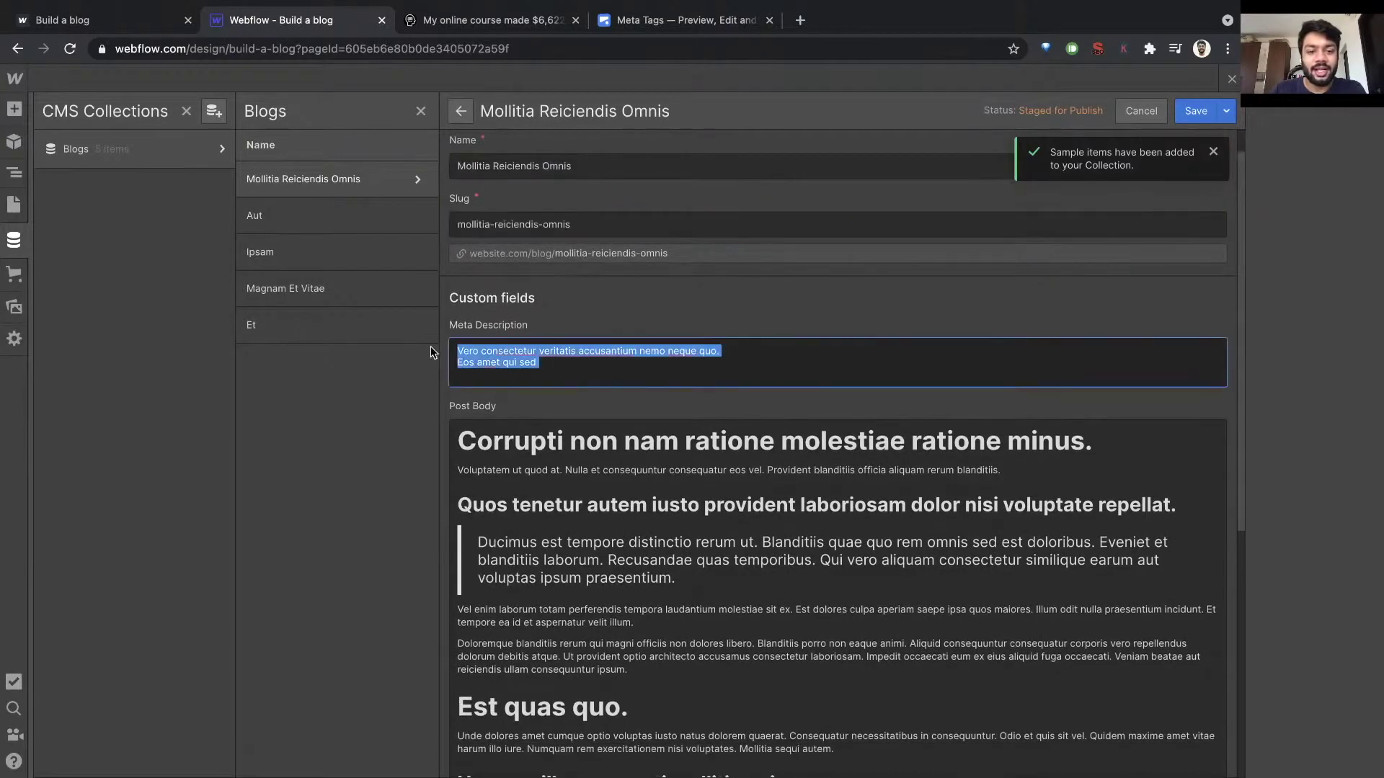
scroll(519, 350, down, 2)
scroll(517, 302, down, 2)
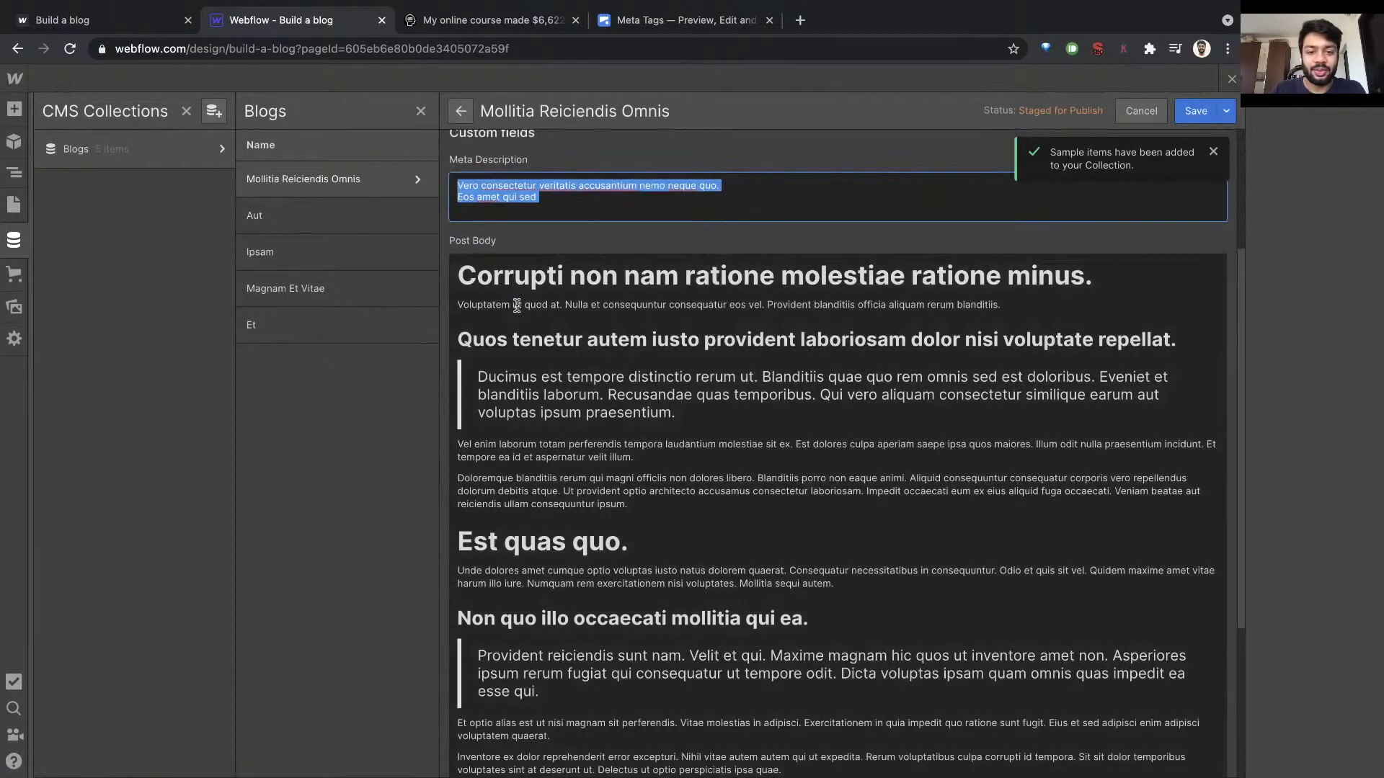
click(468, 249)
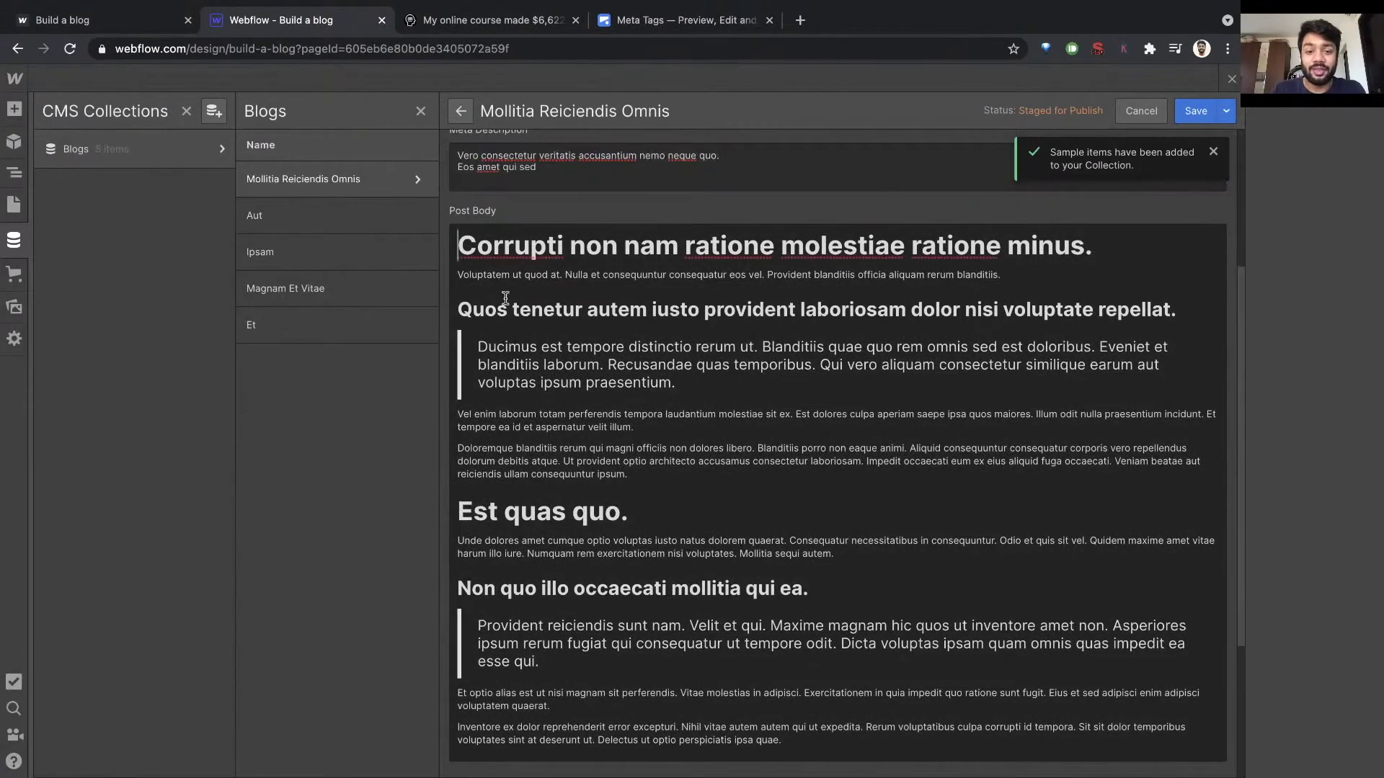
scroll(515, 389, down, 3)
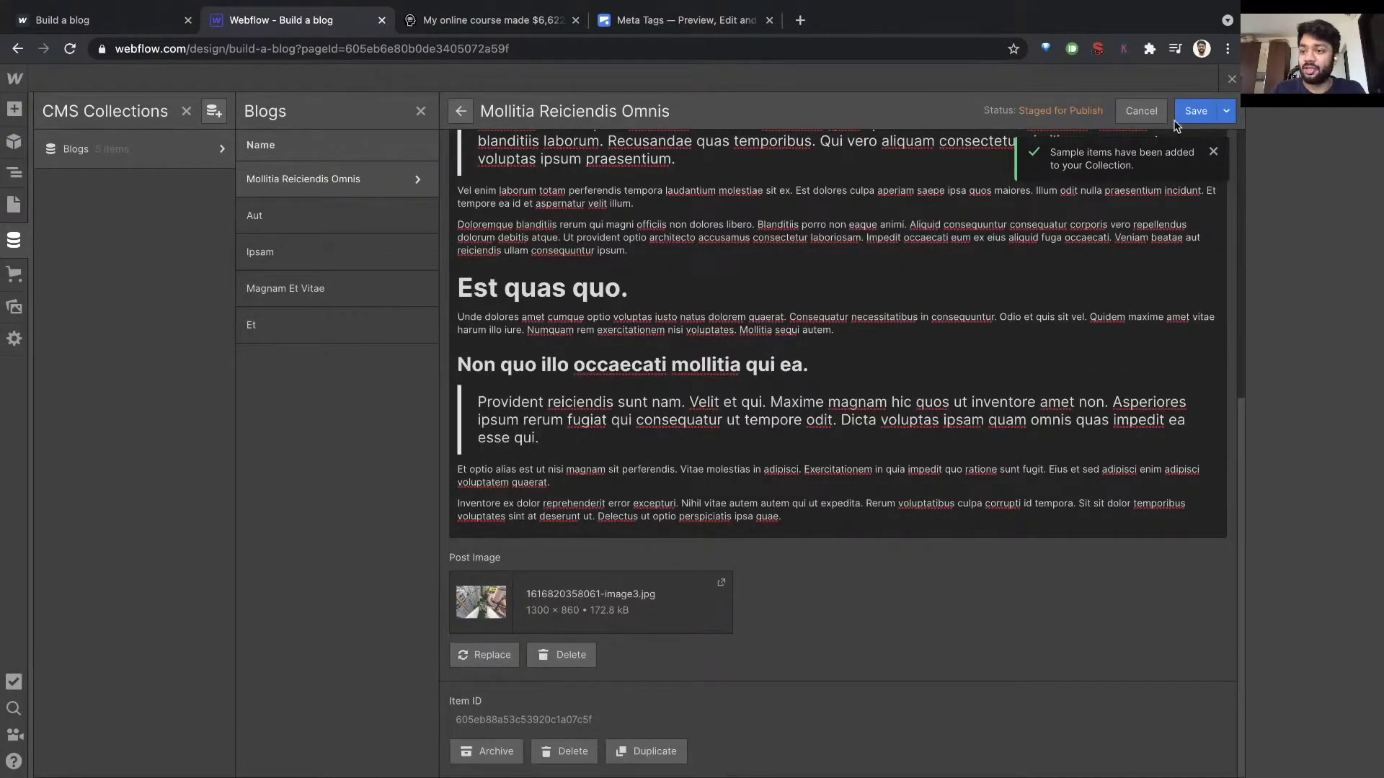
click(1213, 151)
click(1227, 113)
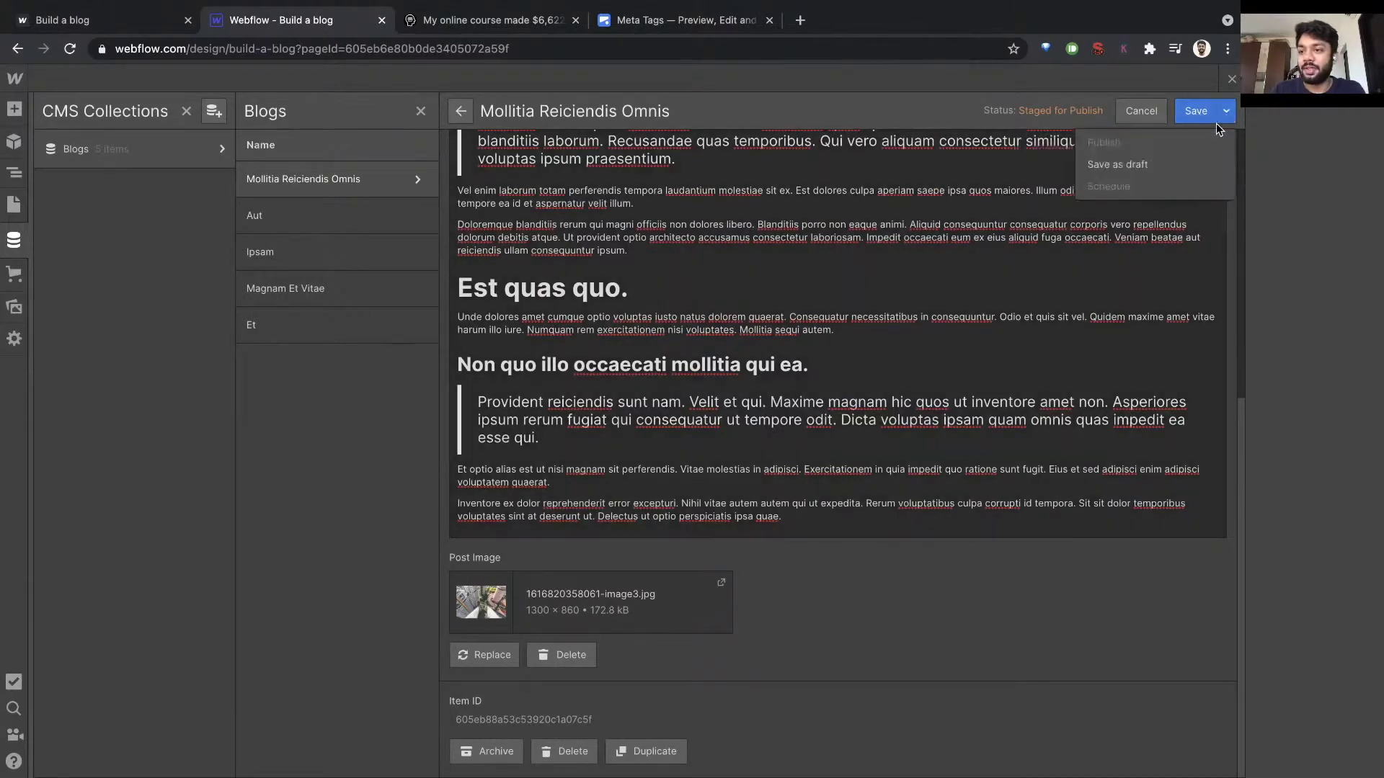
click(1193, 111)
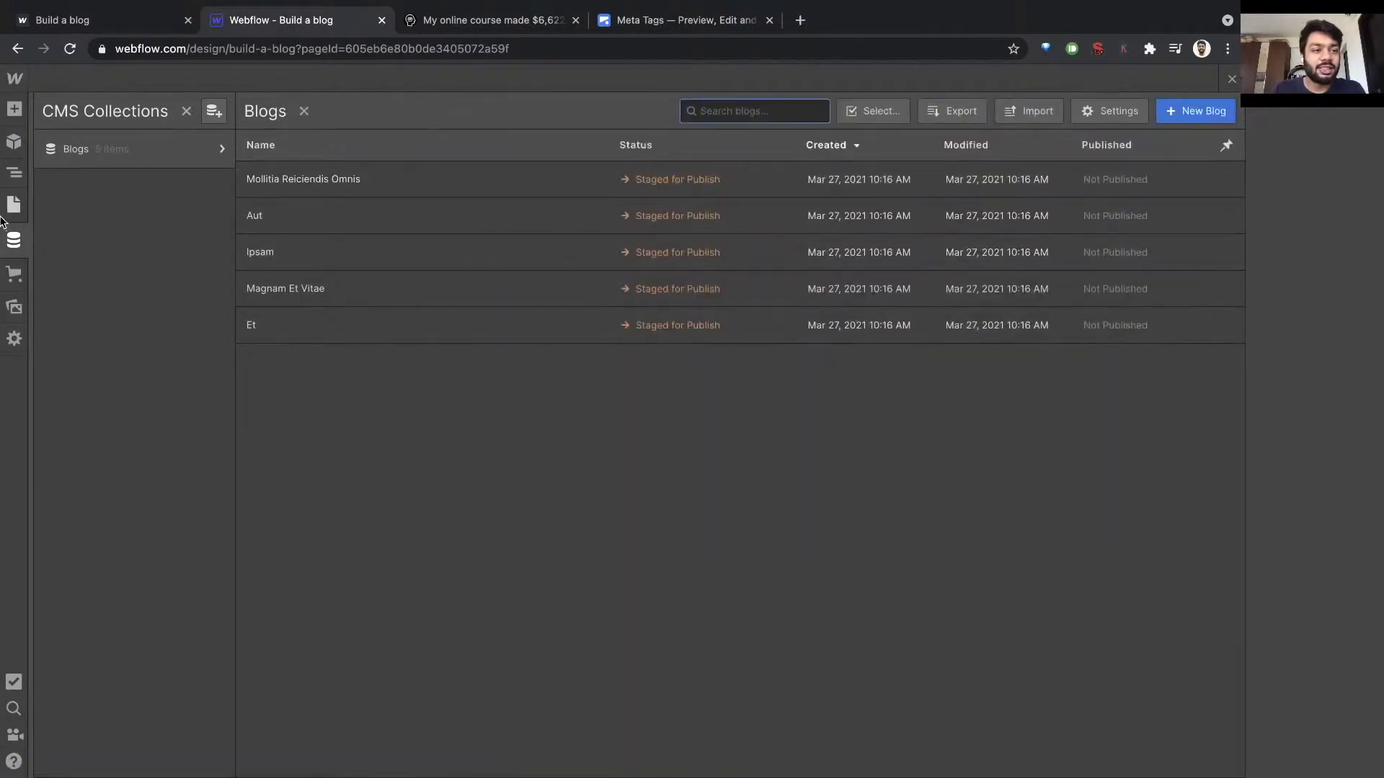
Publish the site to the build-a-blog.webflow.io domain
click(79, 23)
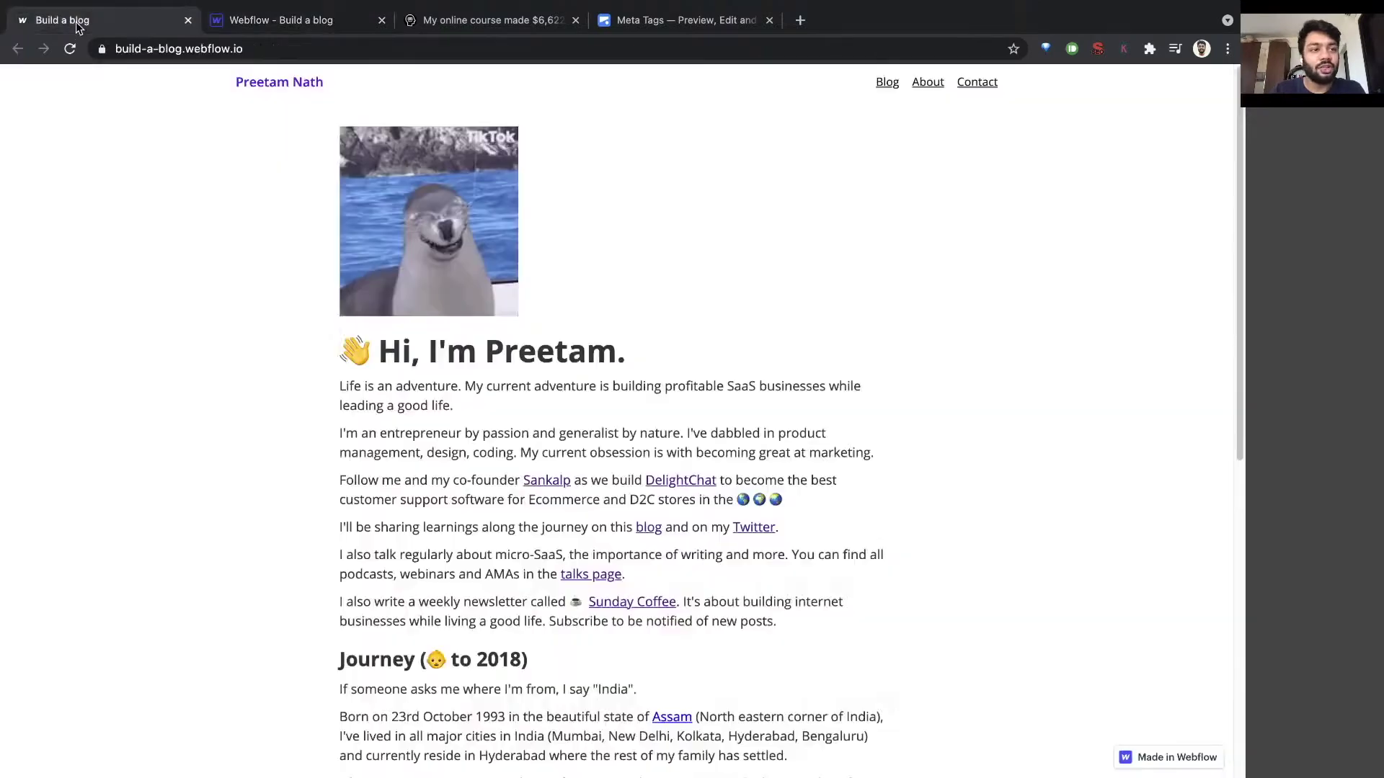
click(356, 23)
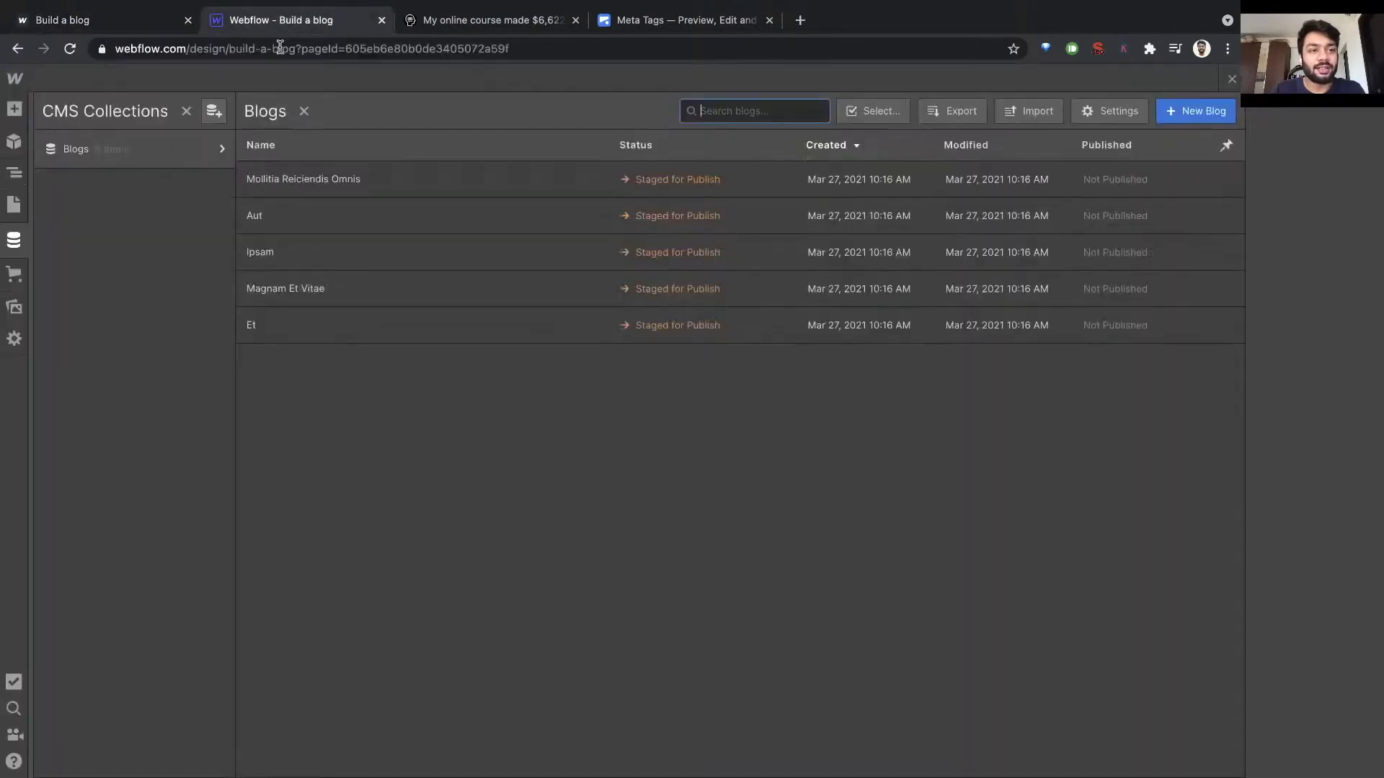
click(13, 239)
click(1012, 79)
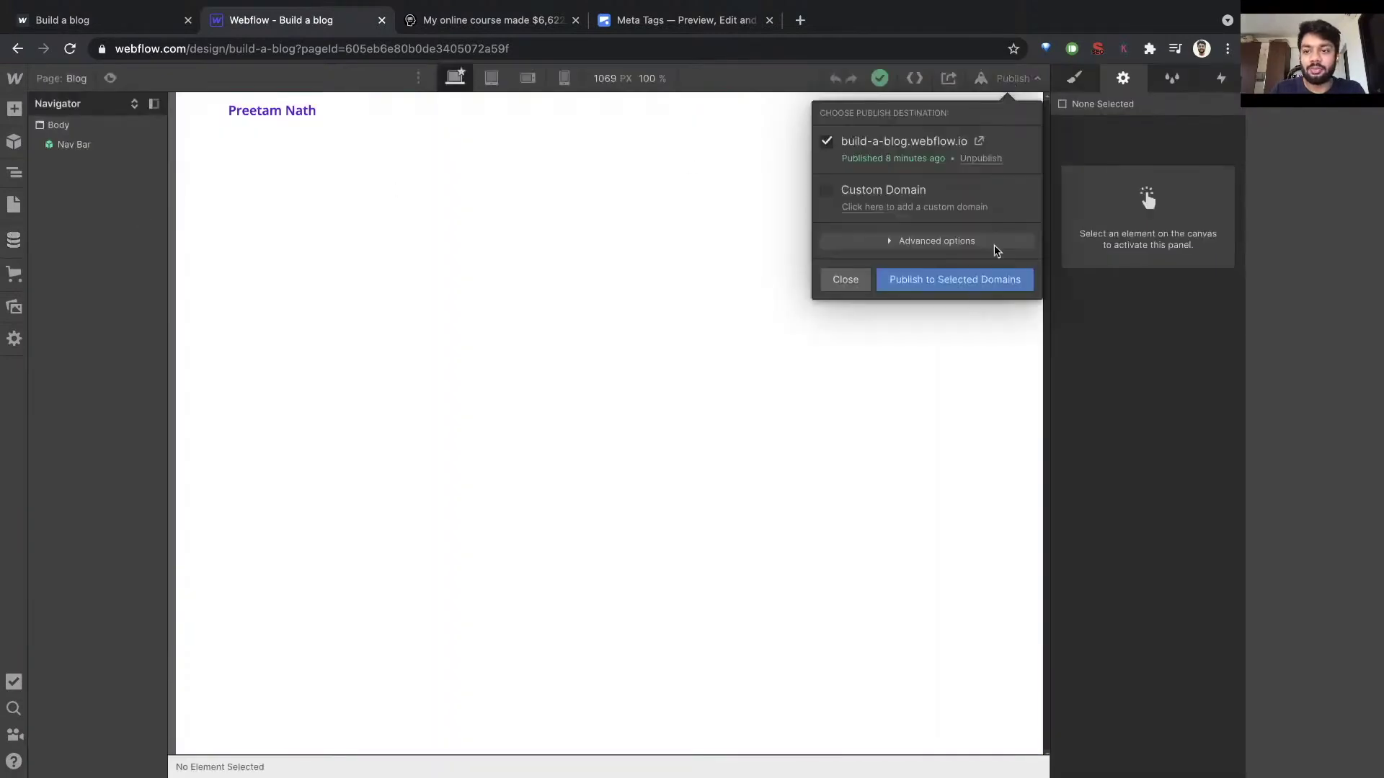
click(965, 288)
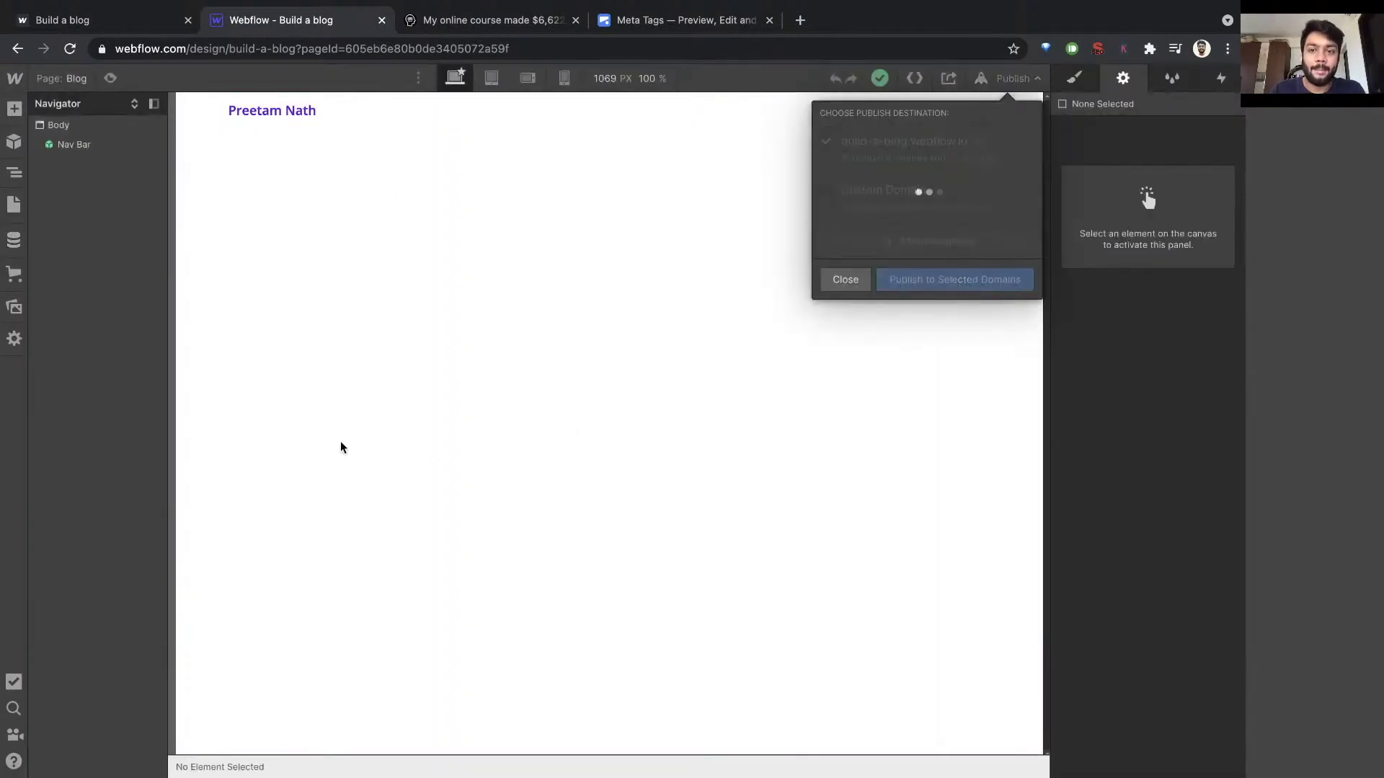
Reload the live site to confirm the update, then dismiss the publishing options
click(146, 31)
key(super+r)
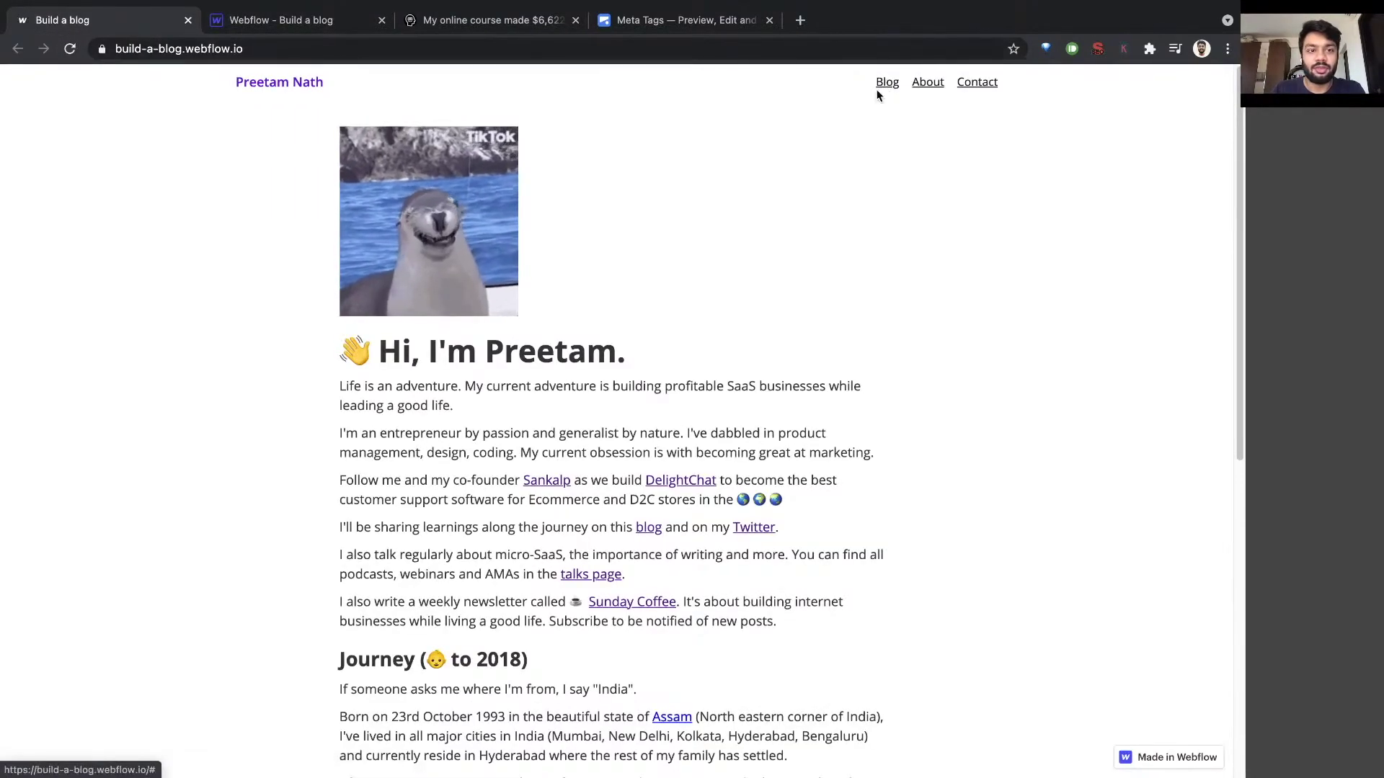
scroll(671, 229, down, 5)
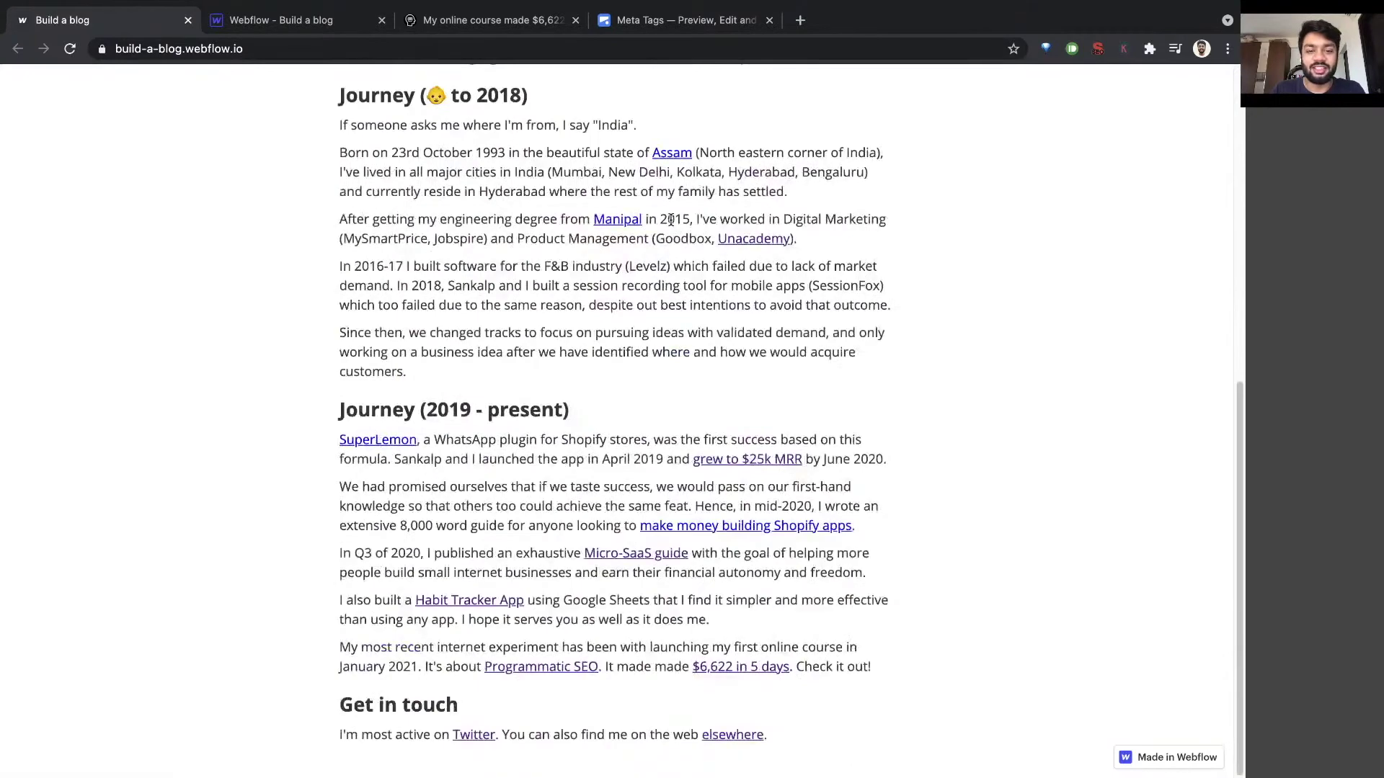
scroll(672, 221, up, 7)
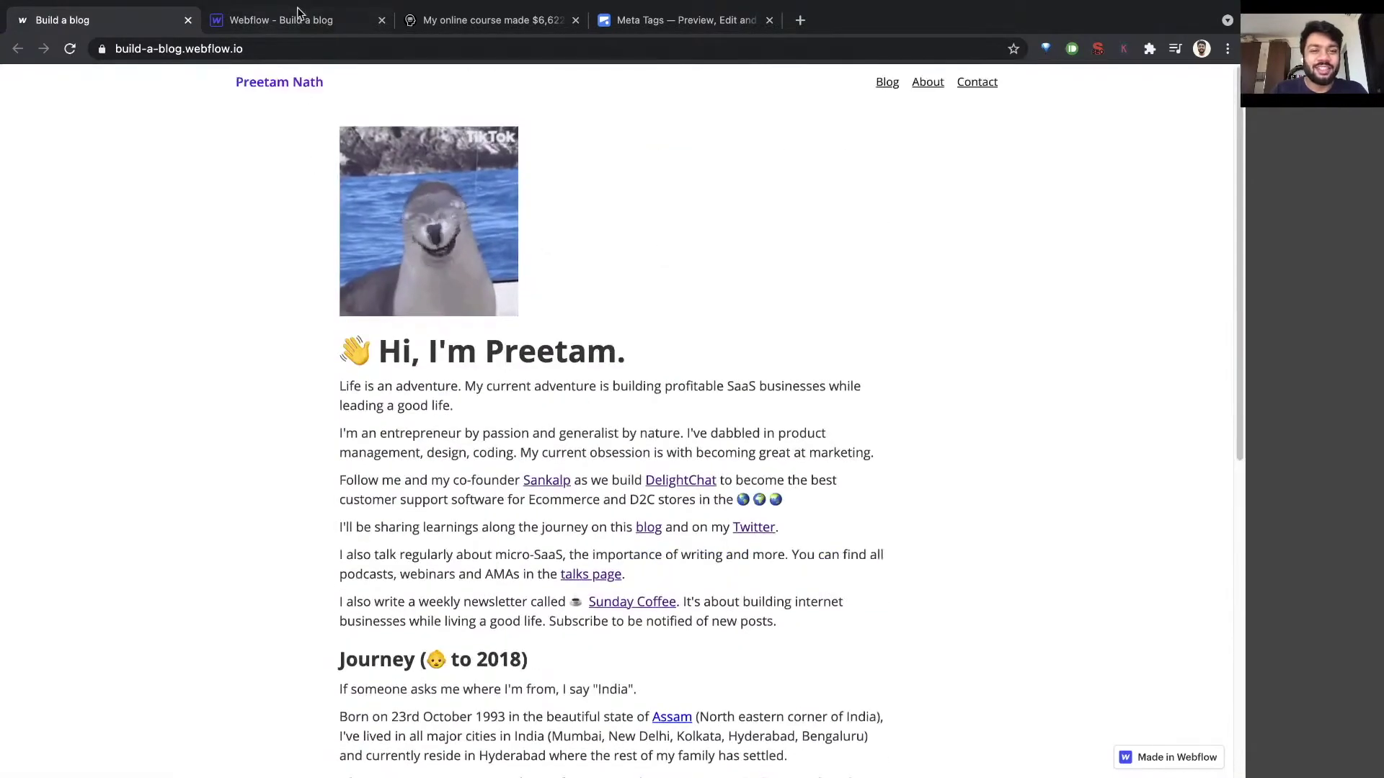
click(287, 28)
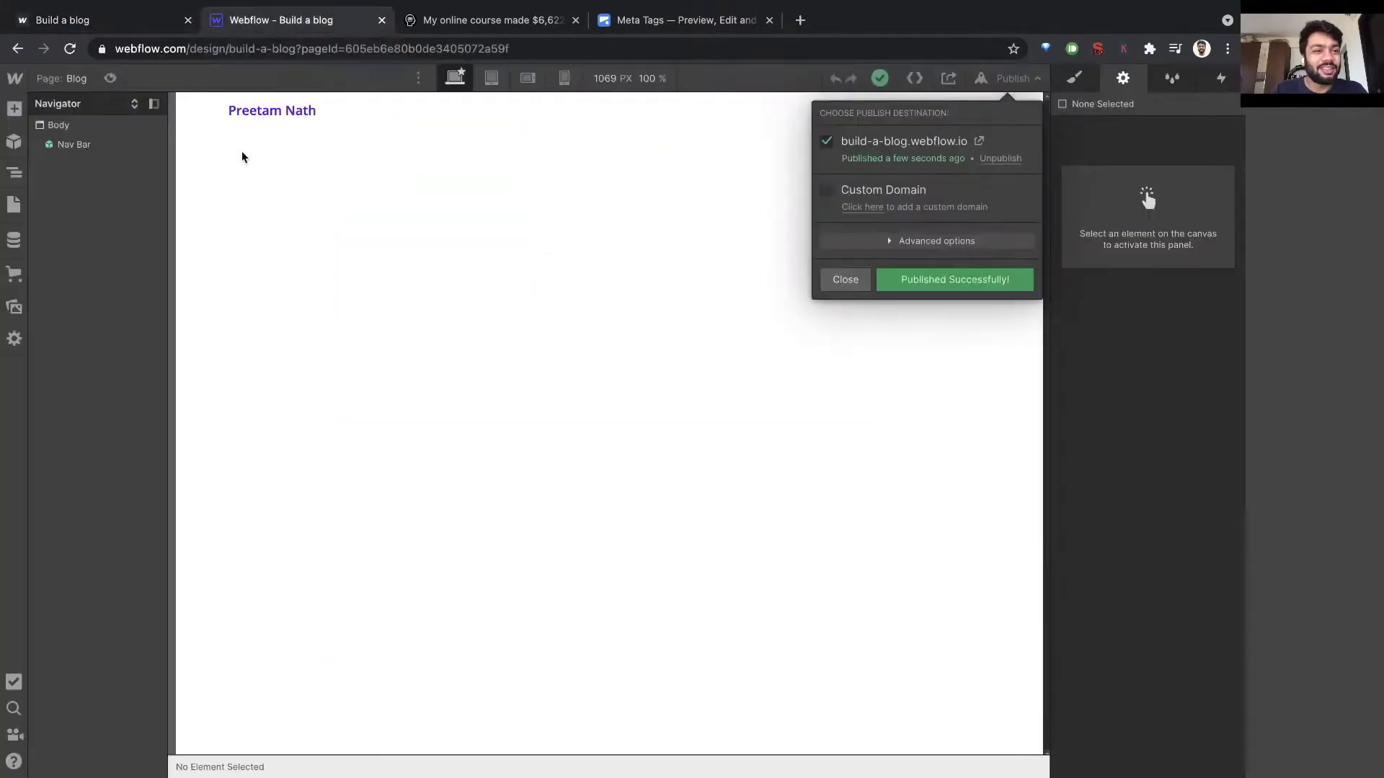
click(845, 280)
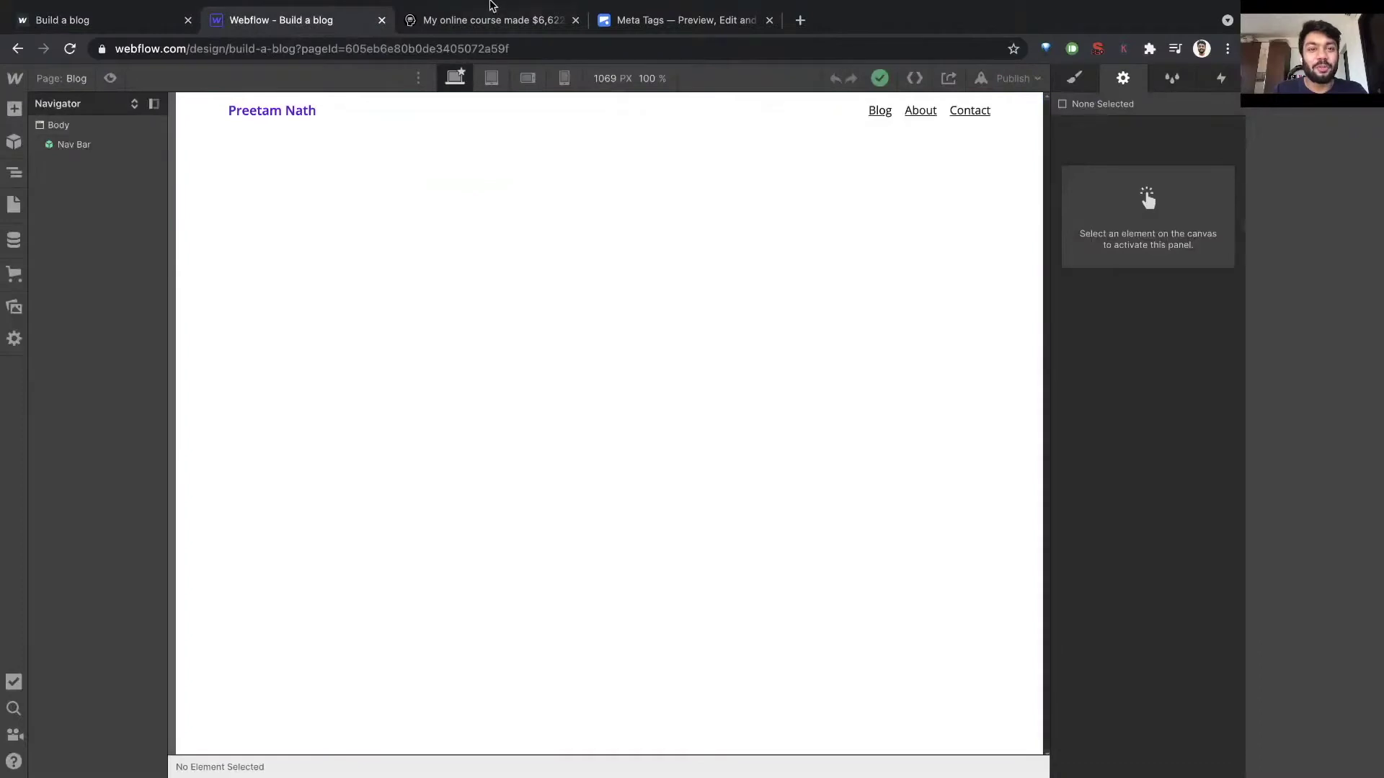
click(13, 243)
Confirm the Blogs posts show Published, then open the Blogs Template page from Pages
click(115, 131)
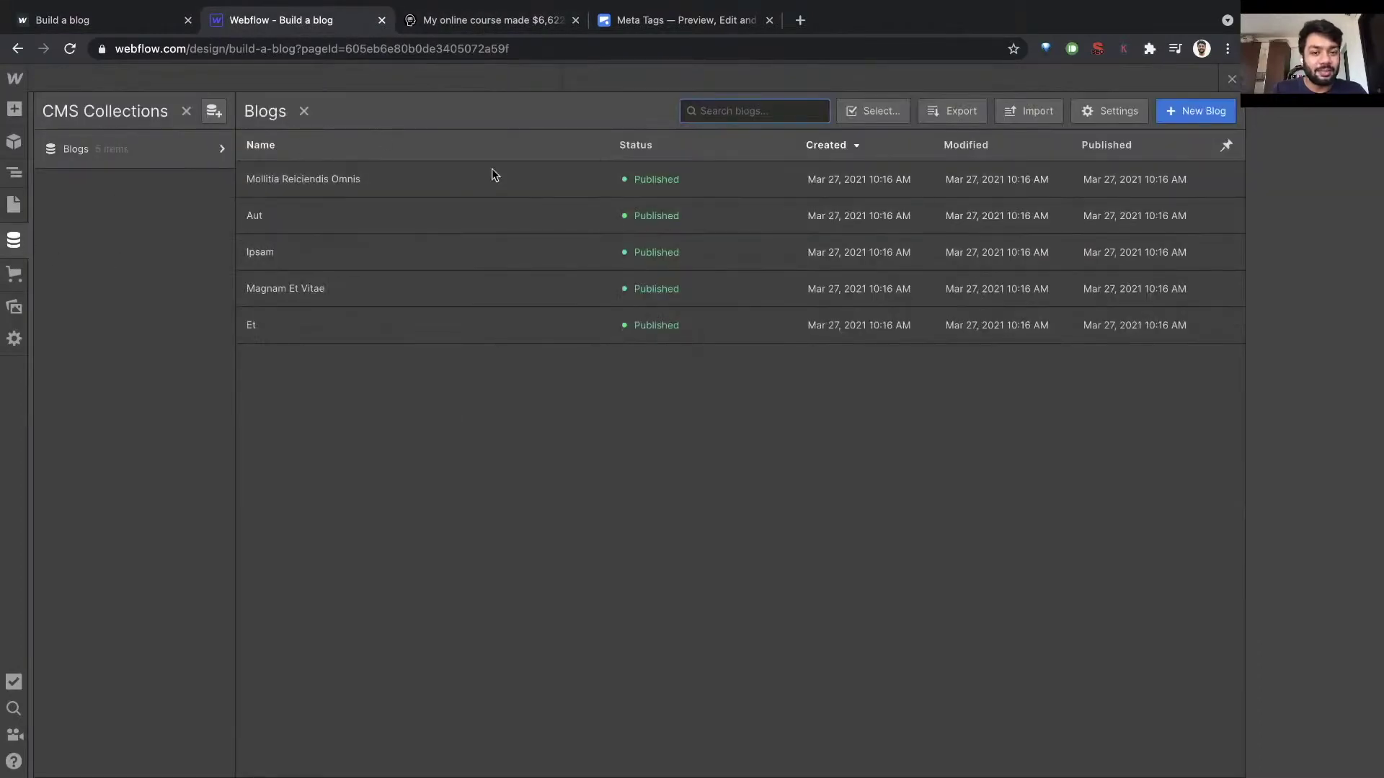
click(341, 188)
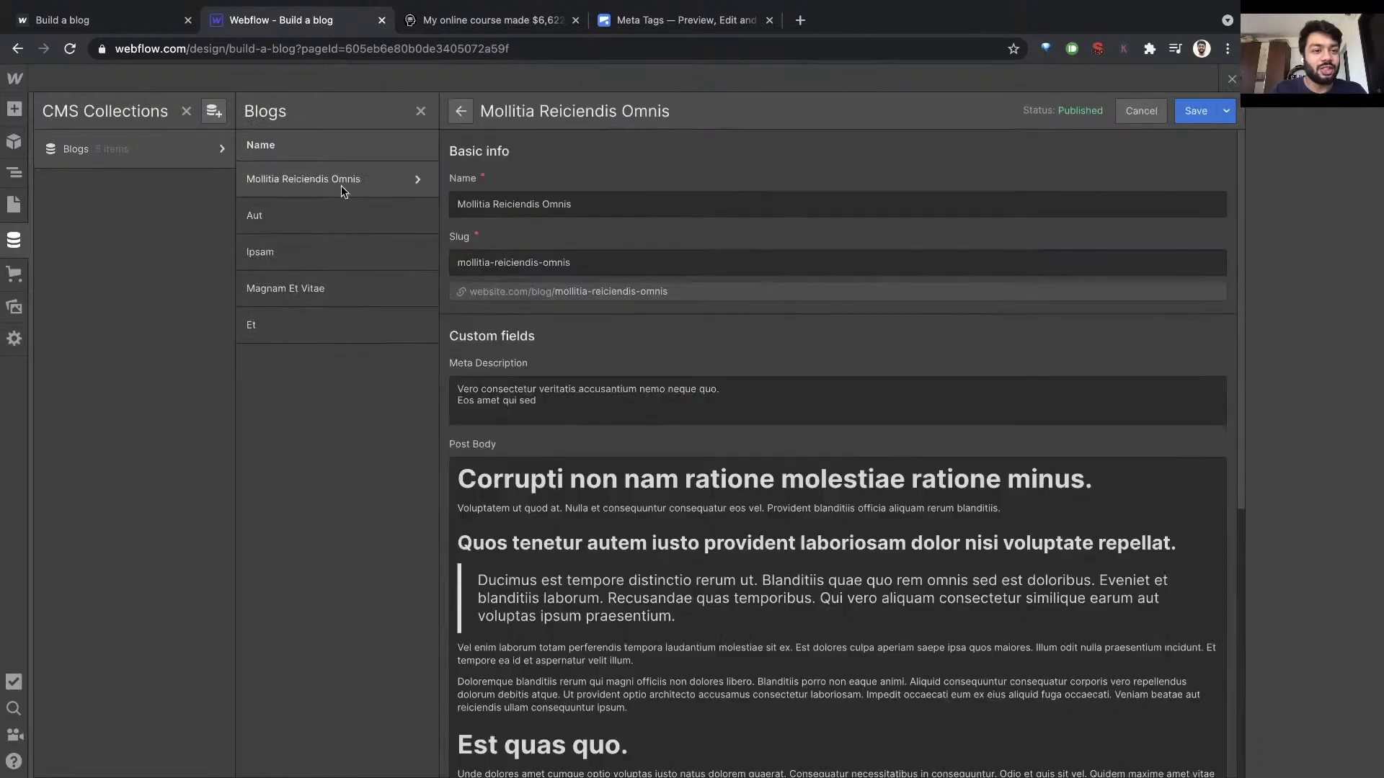
click(1141, 112)
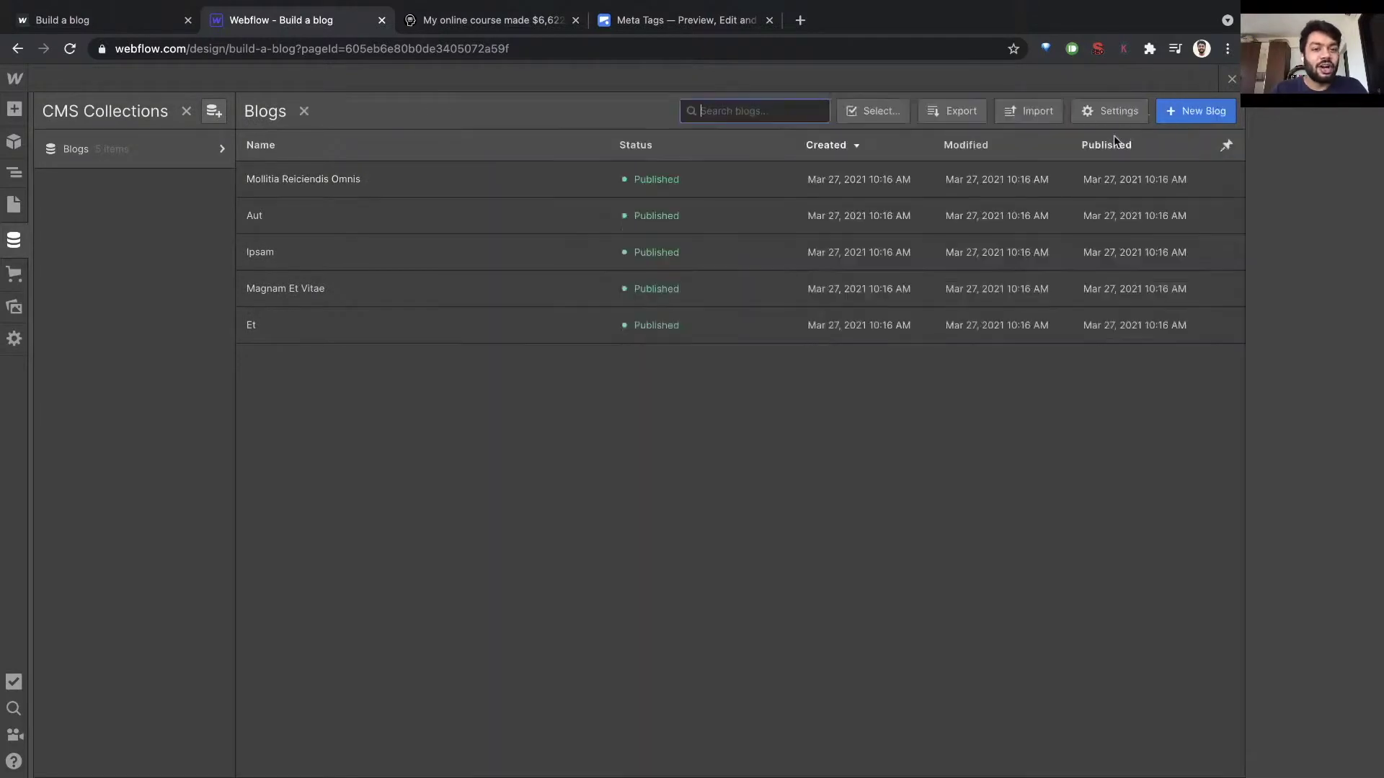
click(14, 242)
click(14, 206)
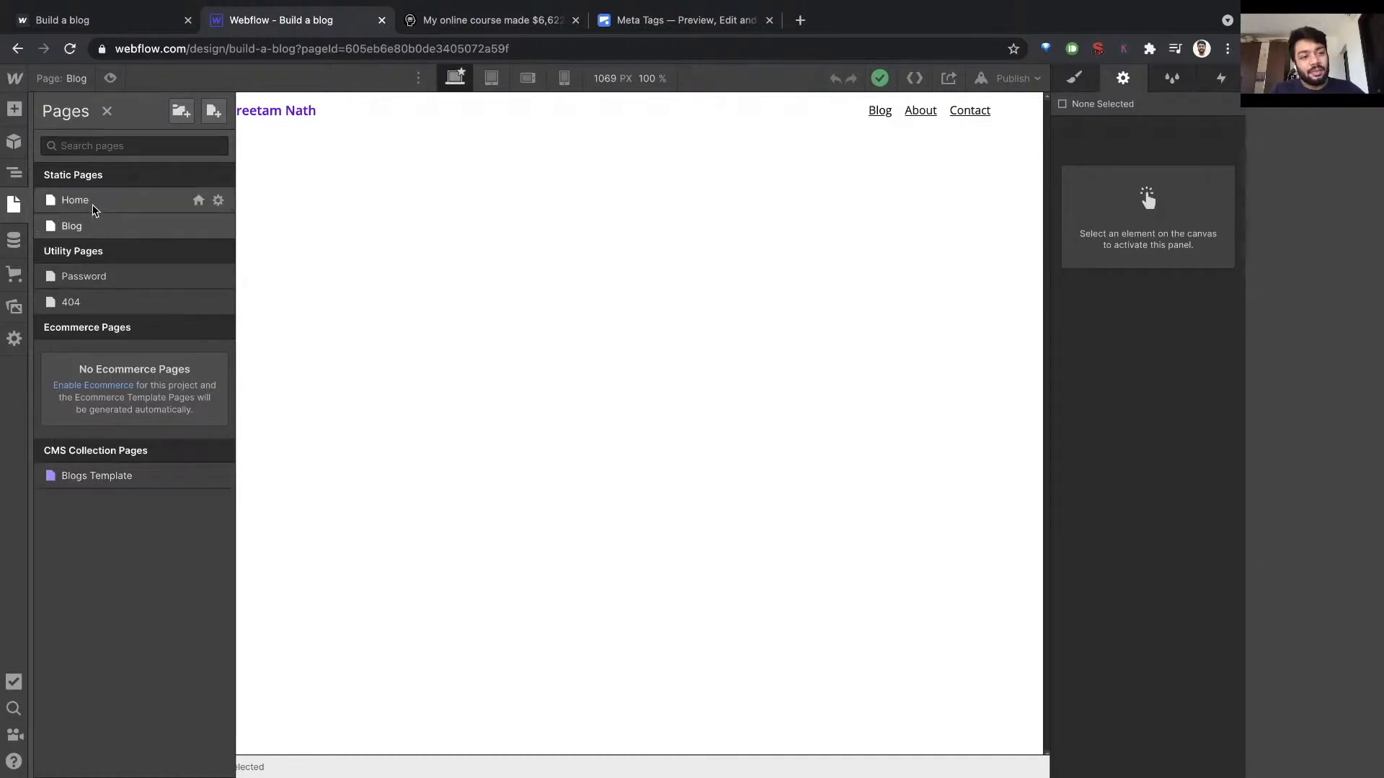
click(112, 483)
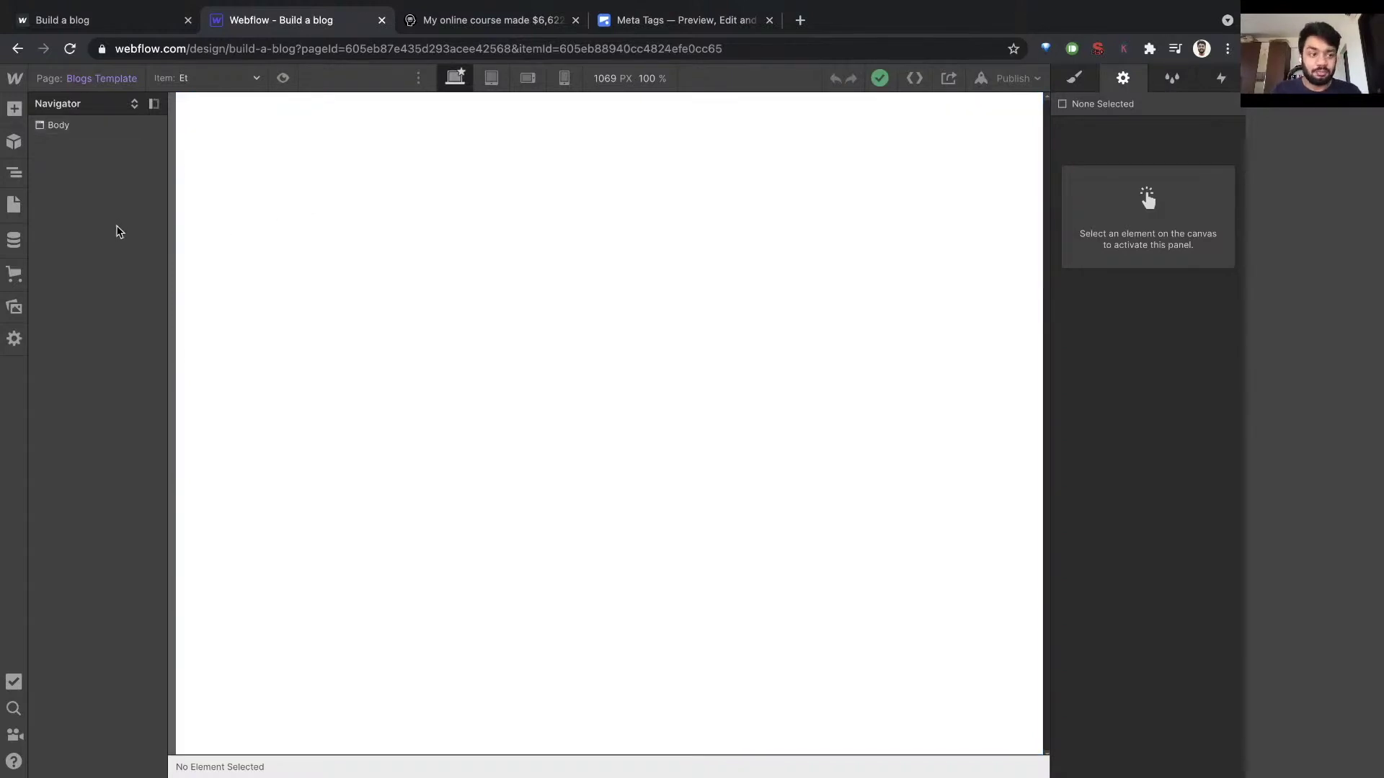
Place the Nav Bar symbol at the top of the Blogs Template page
click(14, 140)
click(13, 140)
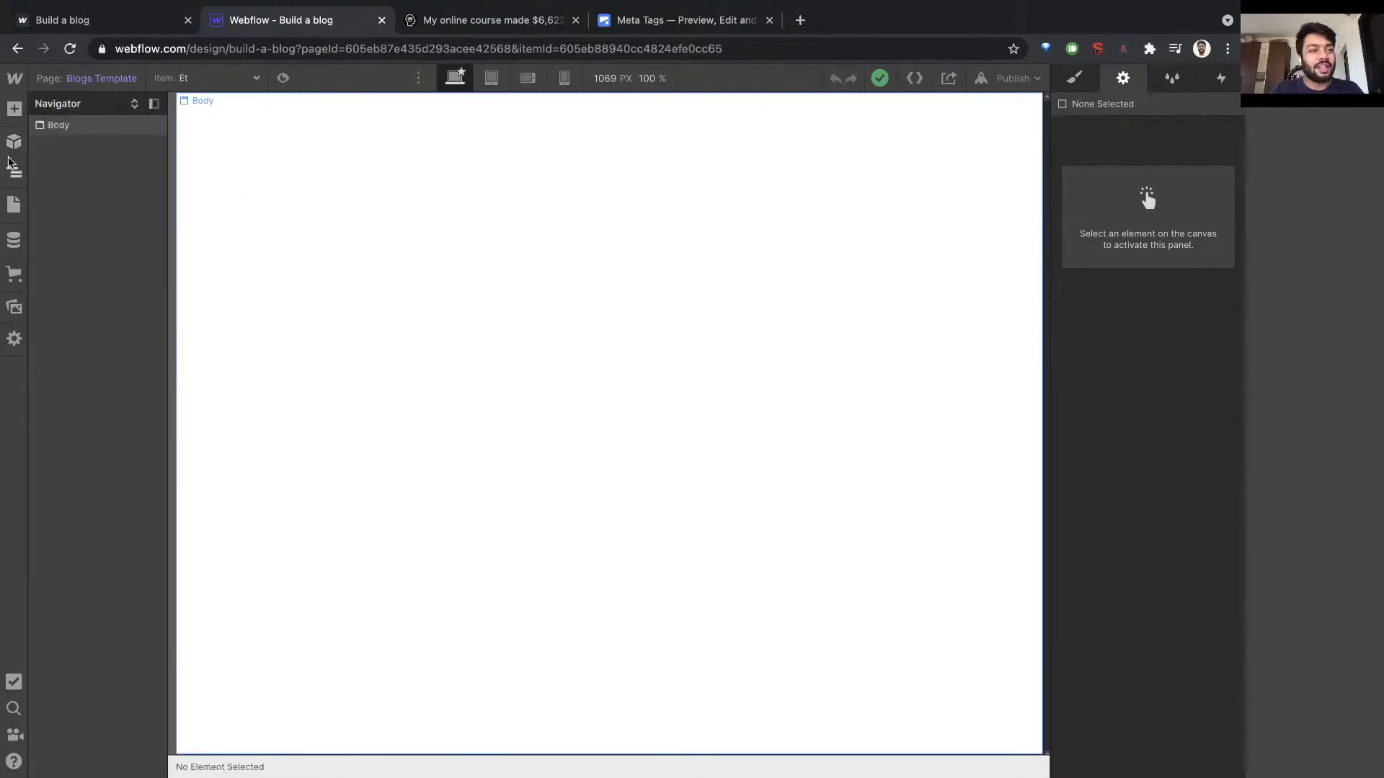
click(14, 140)
drag(142, 232, 438, 261)
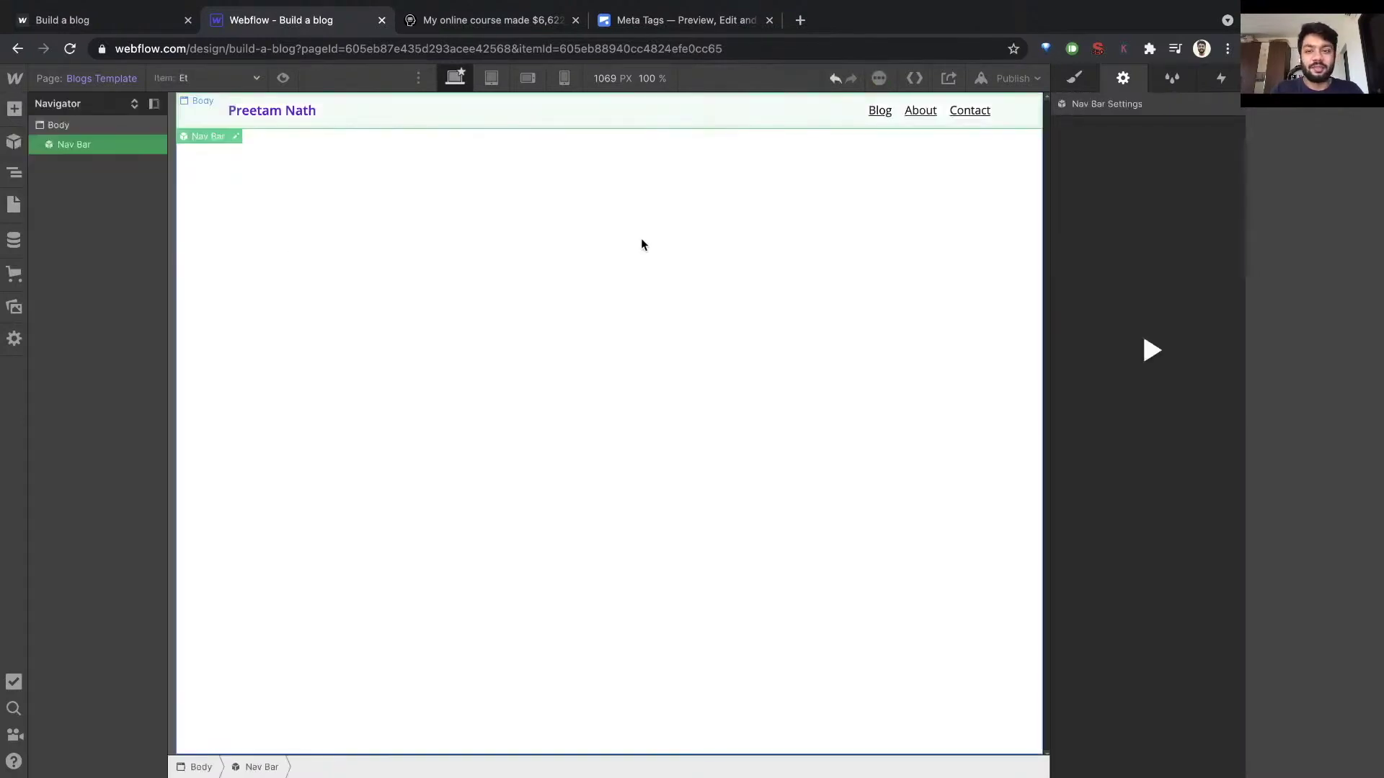
click(218, 192)
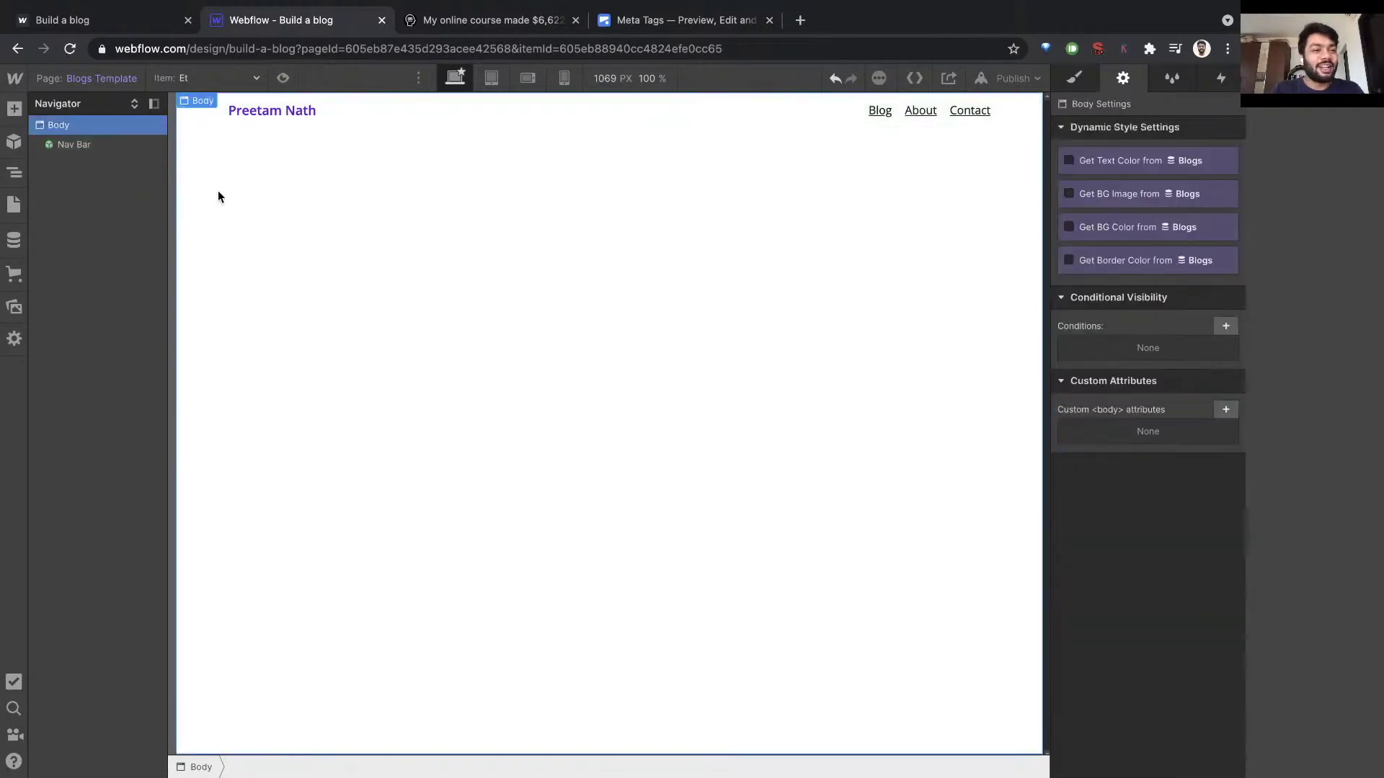
Add a Section, a Container inside it, and a Div Block inside the Container
click(14, 109)
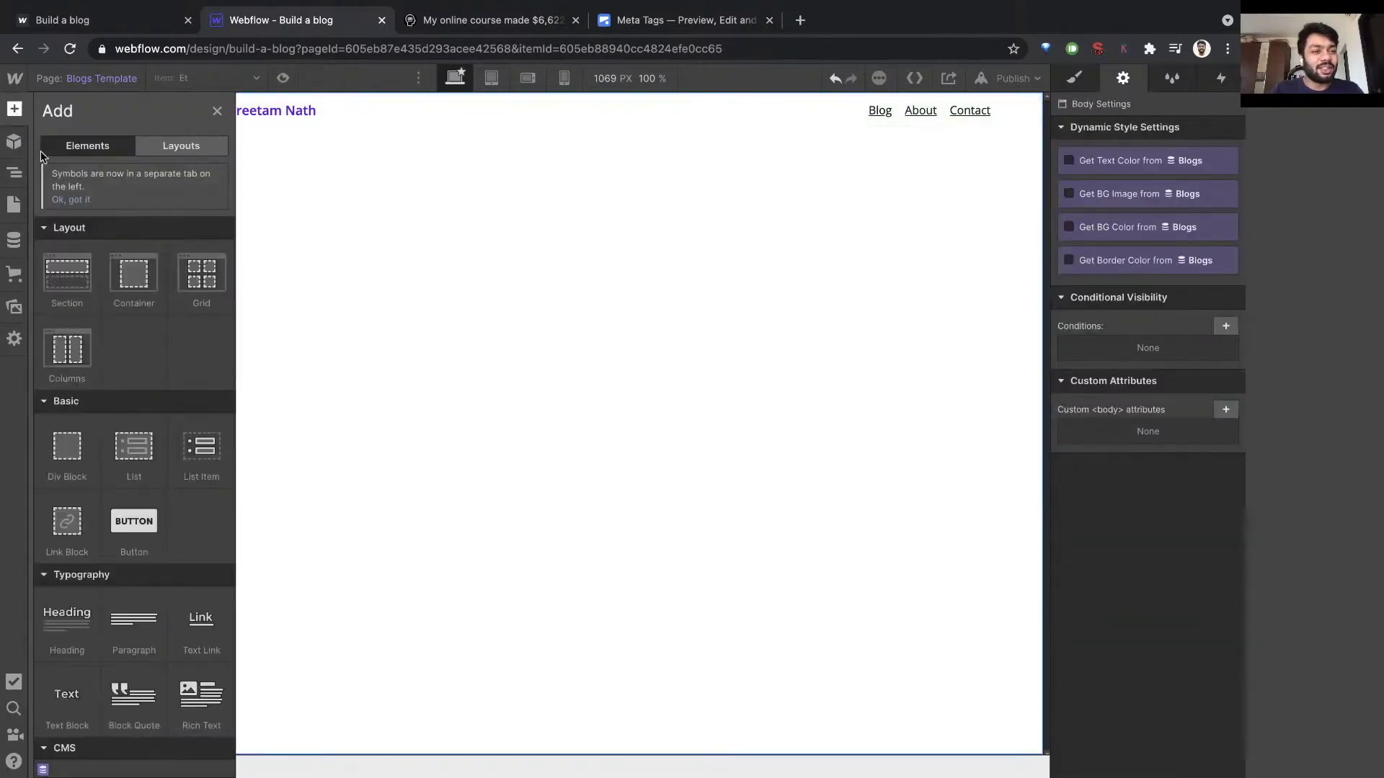
click(72, 287)
click(15, 108)
click(134, 277)
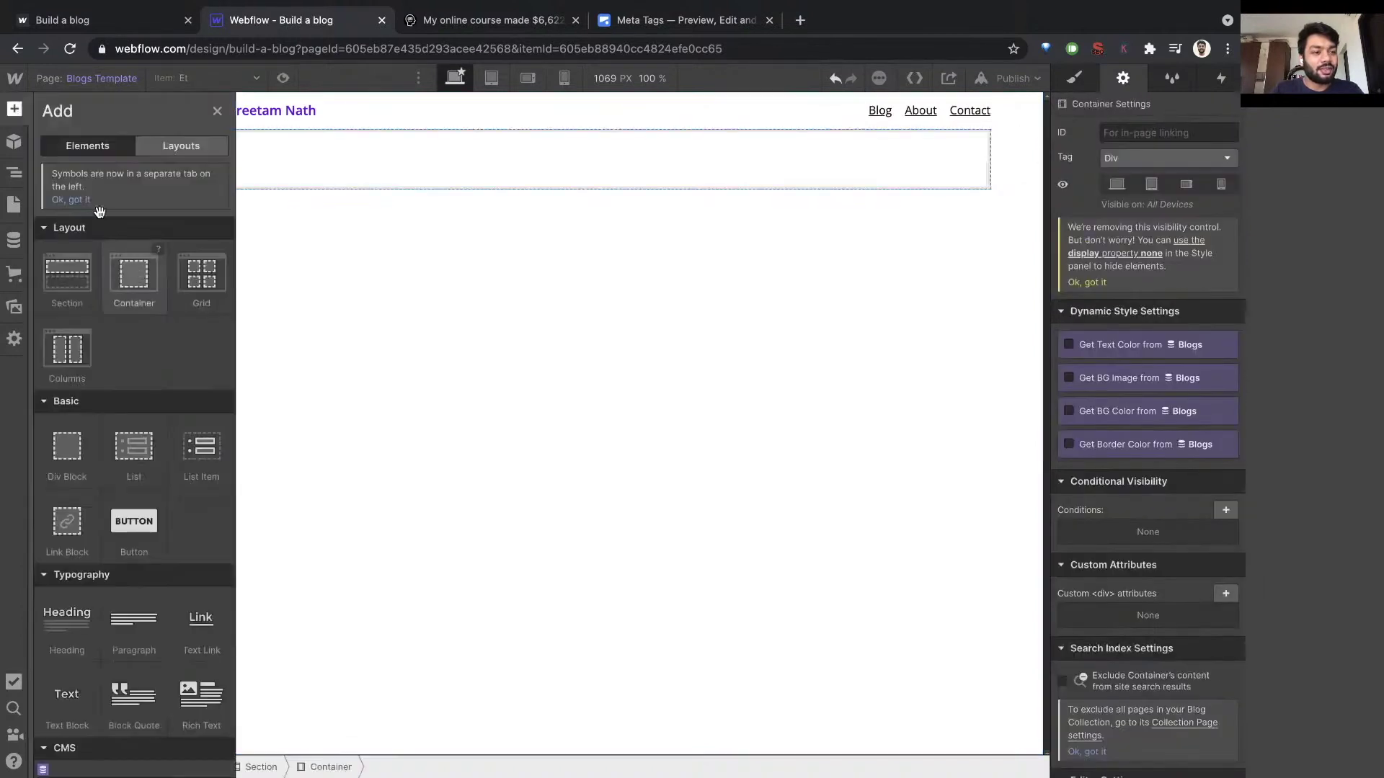
click(15, 108)
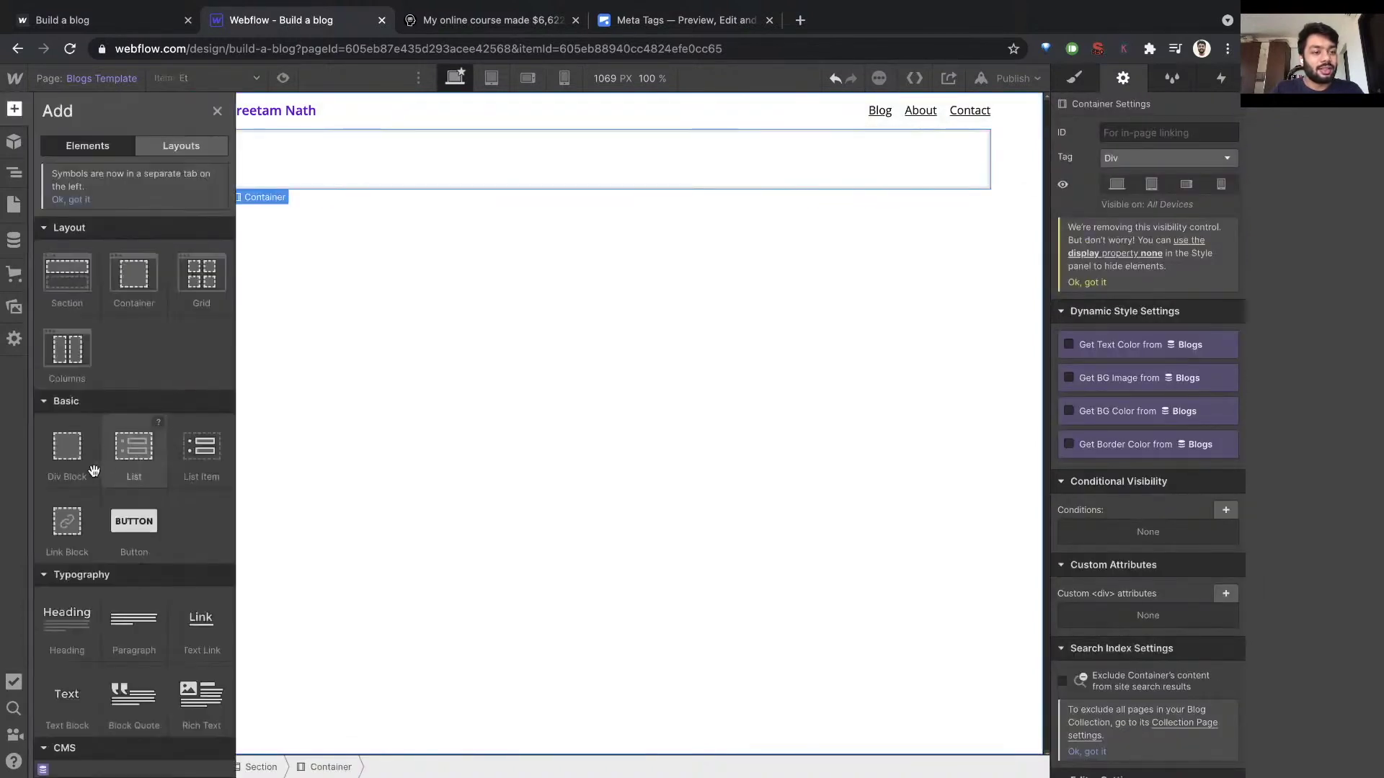
click(65, 451)
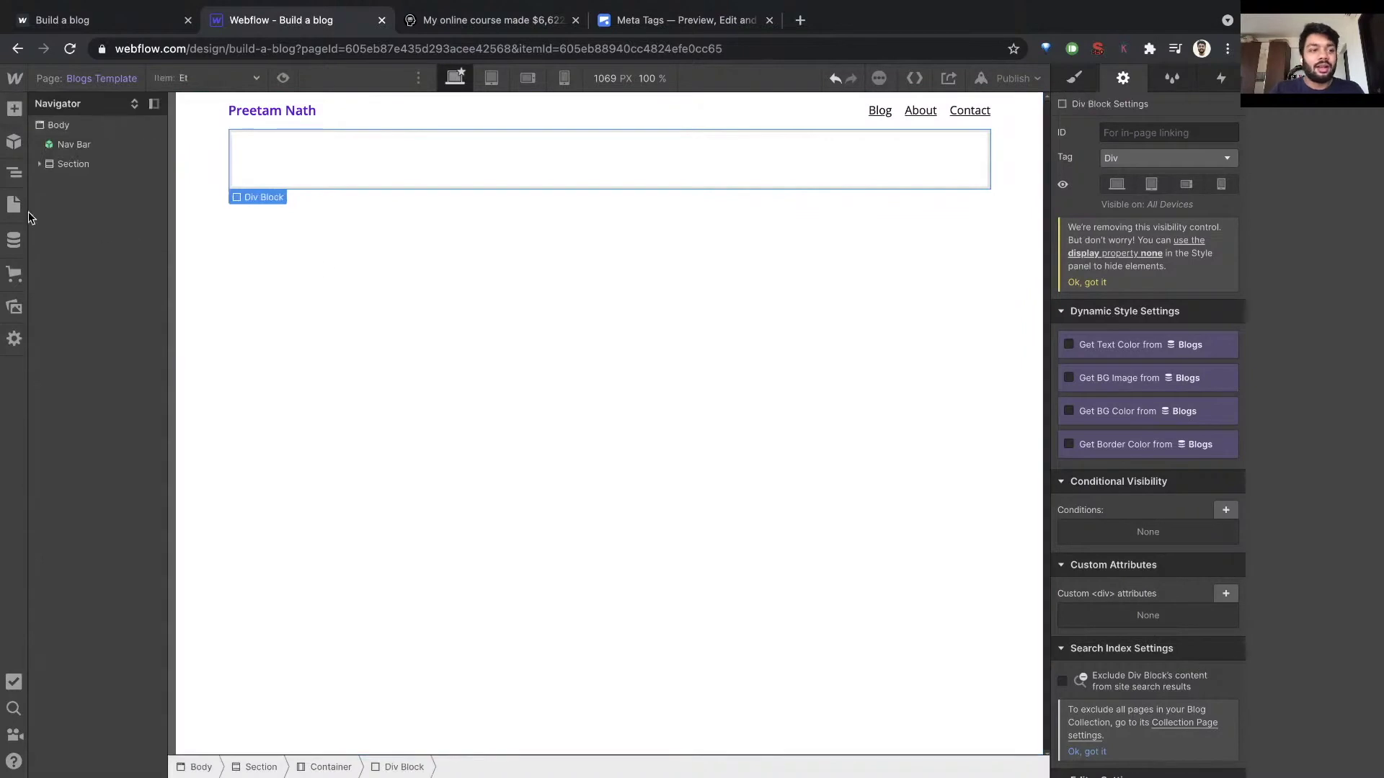
Select the new Div Block in the Navigator, then select the published post's heading for reference
click(15, 108)
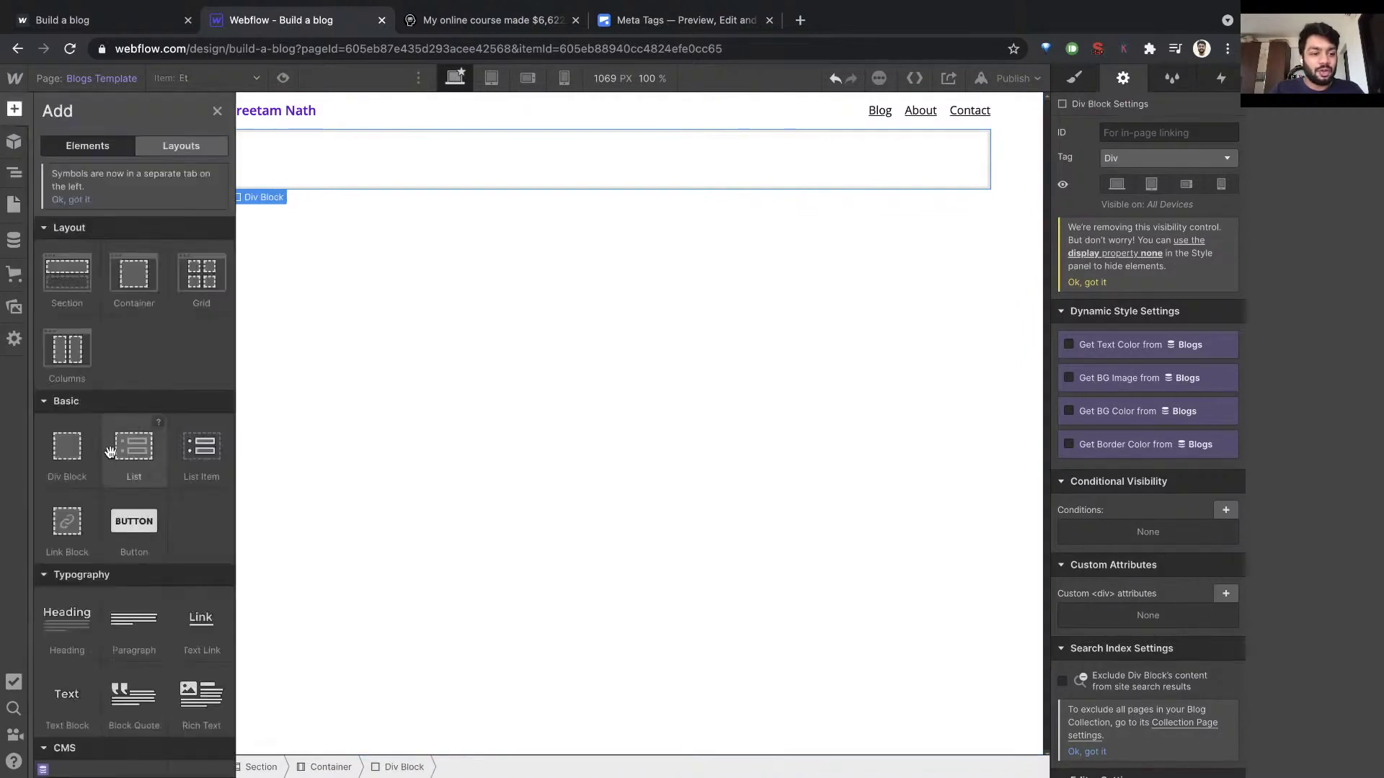
click(367, 404)
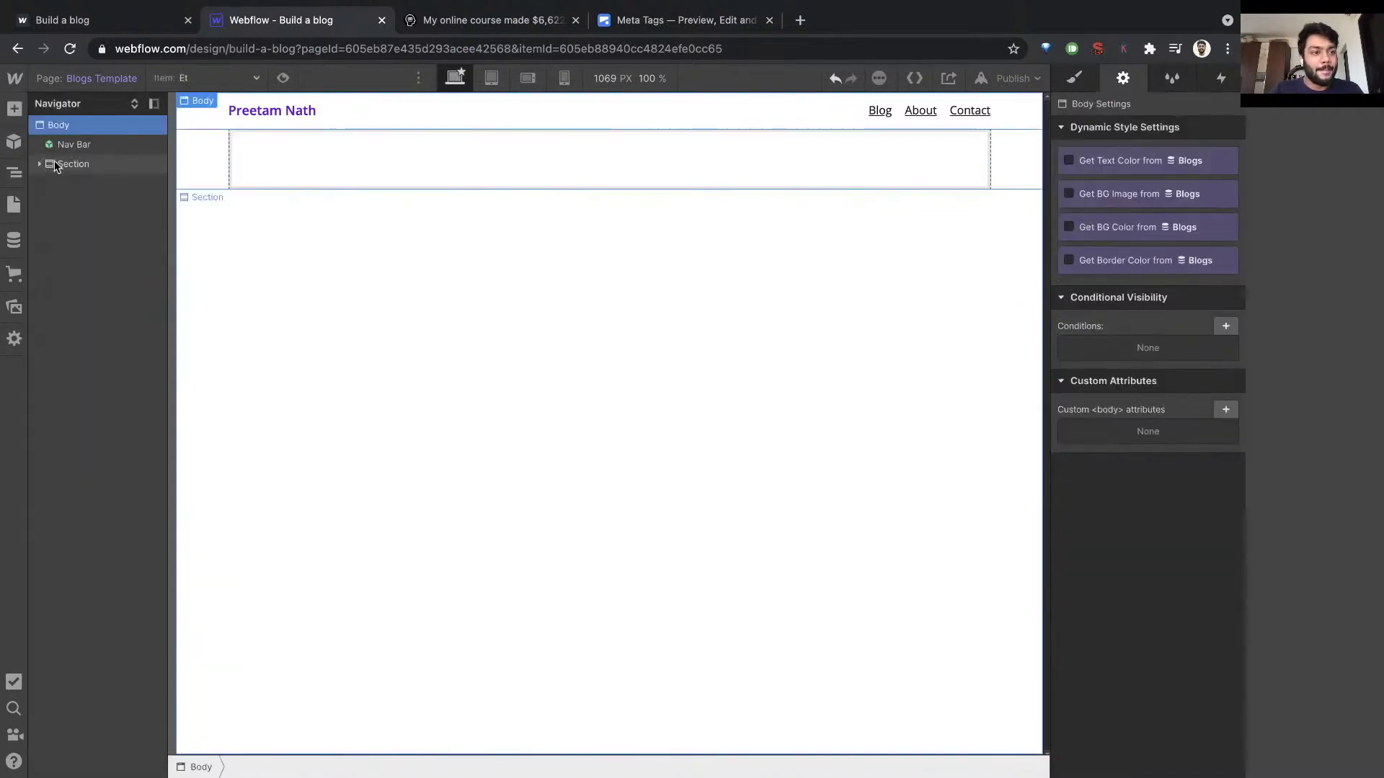
click(57, 167)
click(65, 183)
click(49, 183)
click(75, 204)
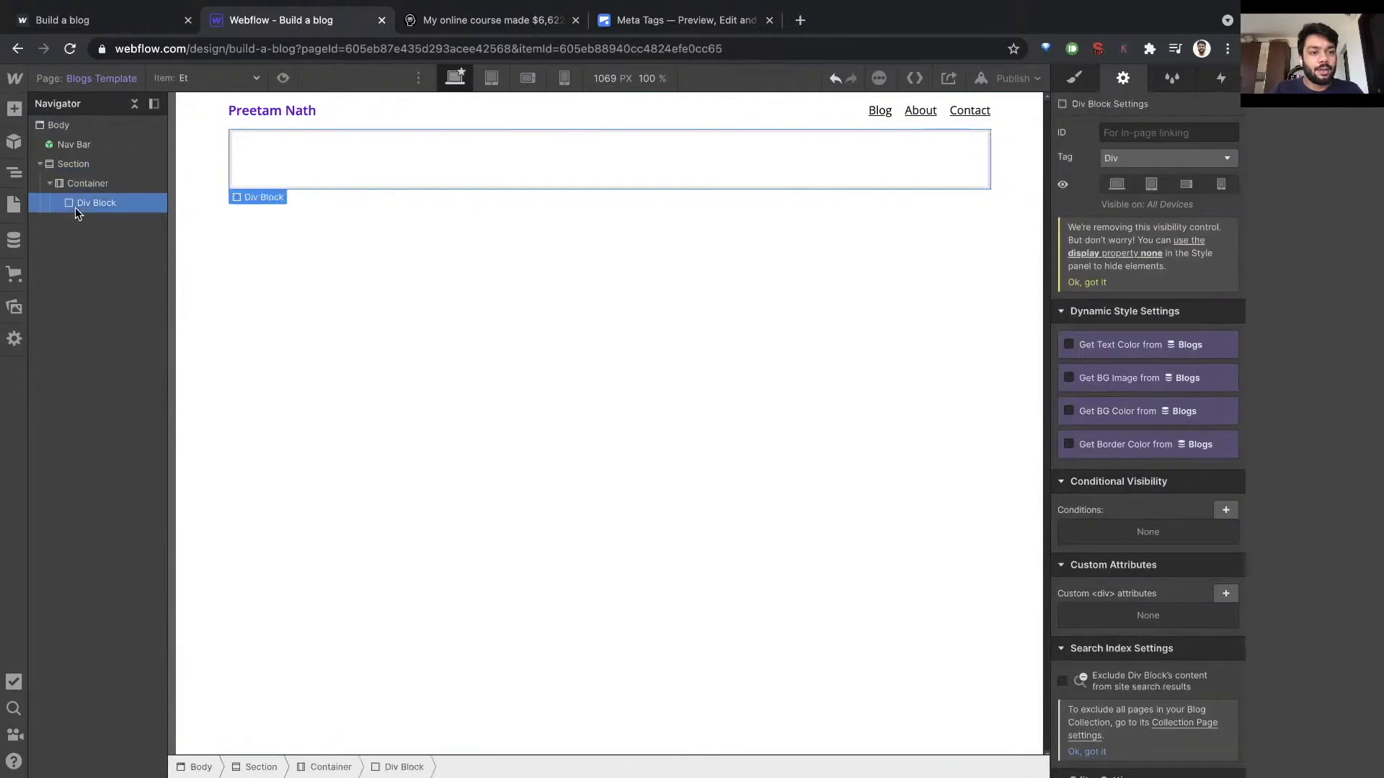
click(14, 109)
click(522, 26)
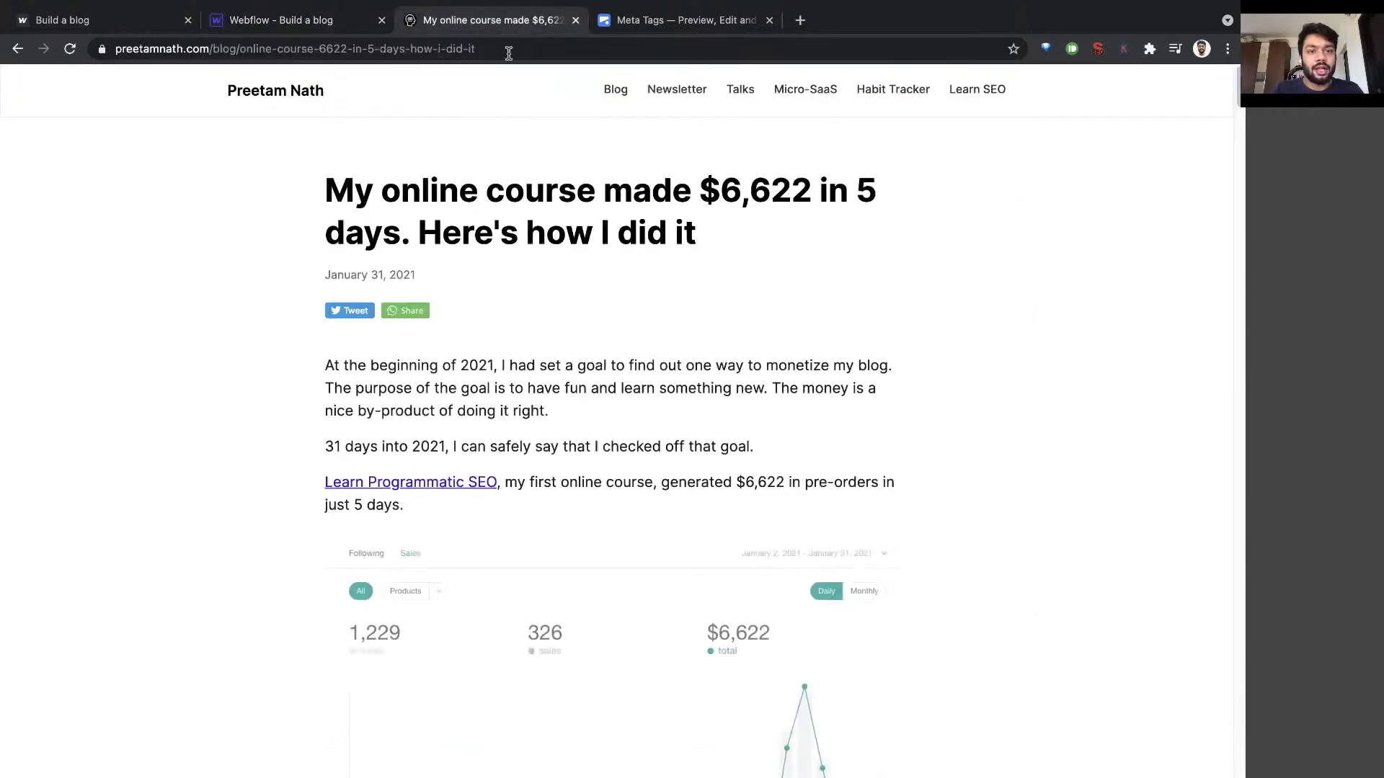
drag(319, 209, 711, 243)
Add a Heading and a Rich Text Block inside the template's Div Block
click(301, 23)
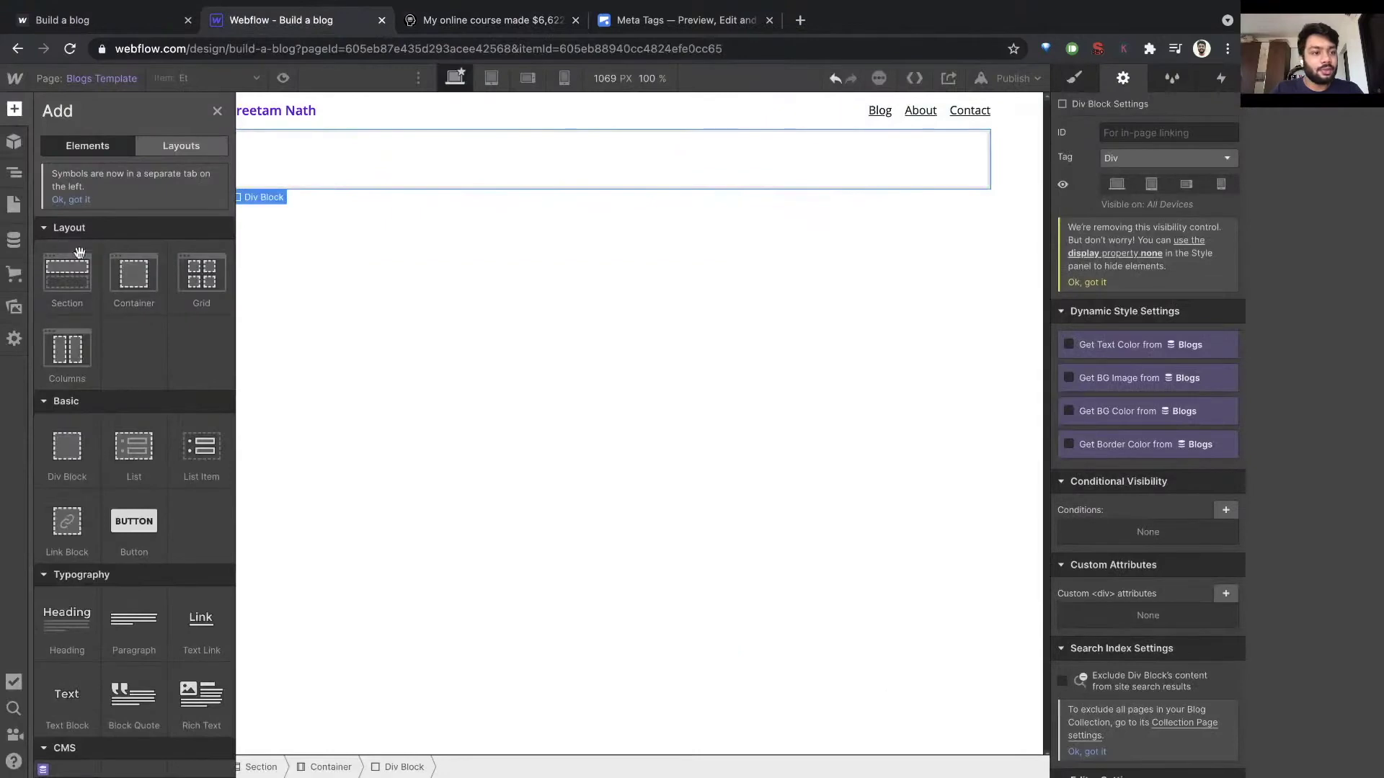
click(83, 611)
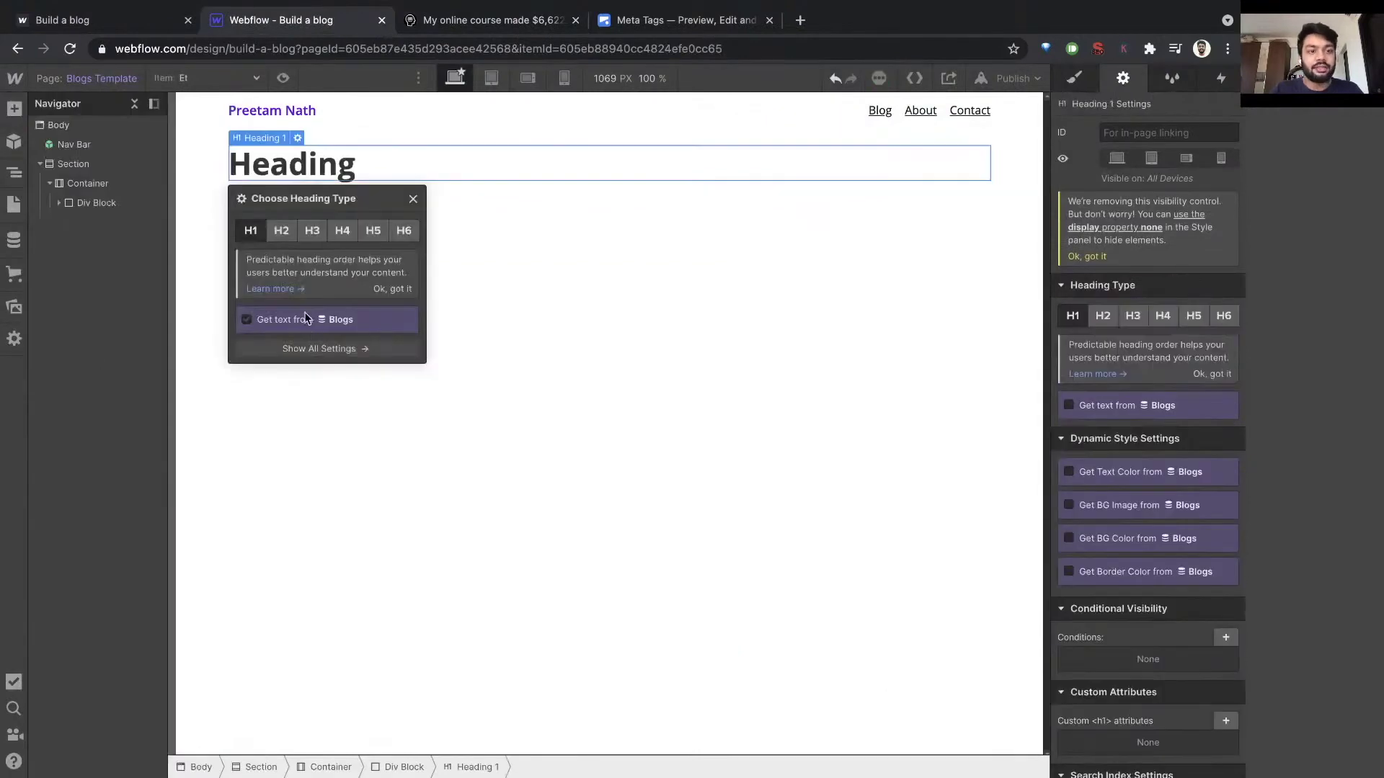
click(13, 108)
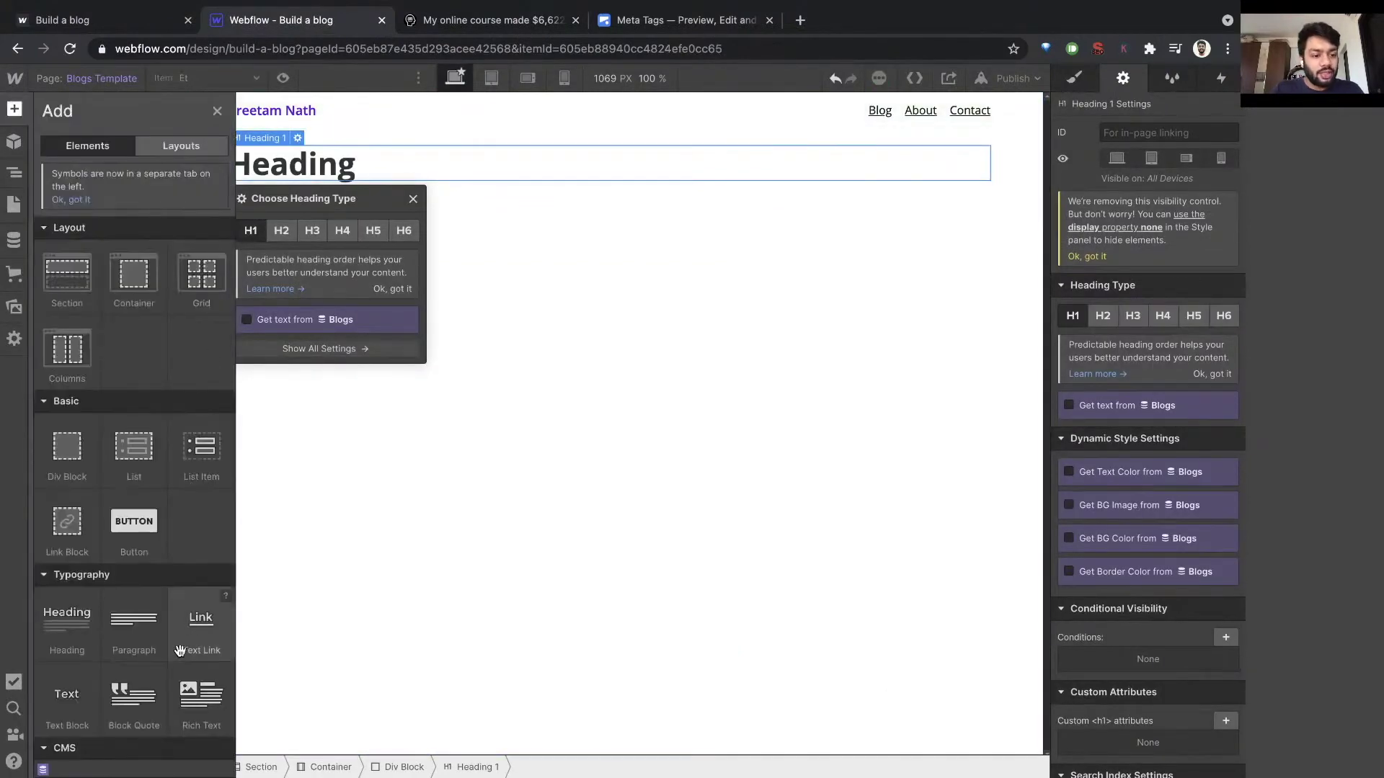
click(202, 690)
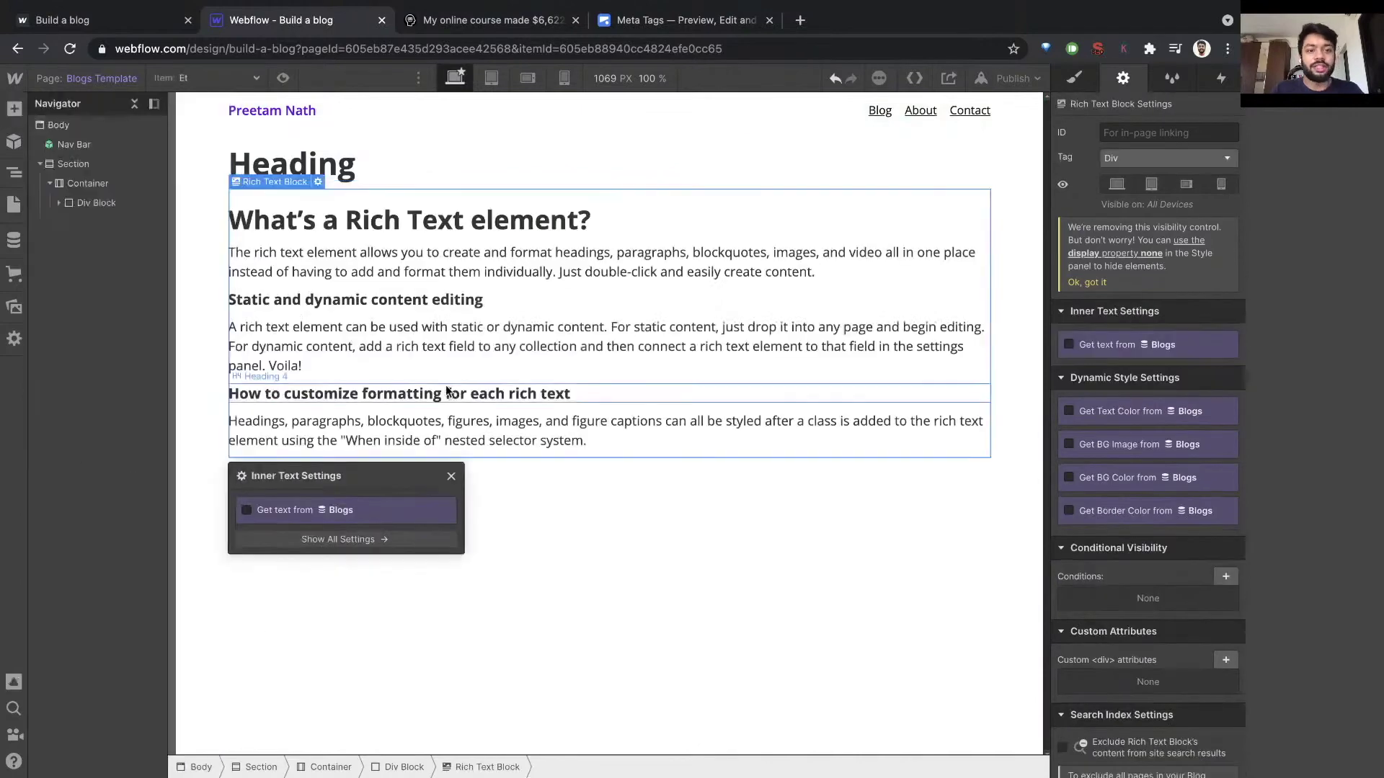
Add an Image to the Div Block and move it above Heading 1
click(14, 109)
scroll(68, 522, down, 5)
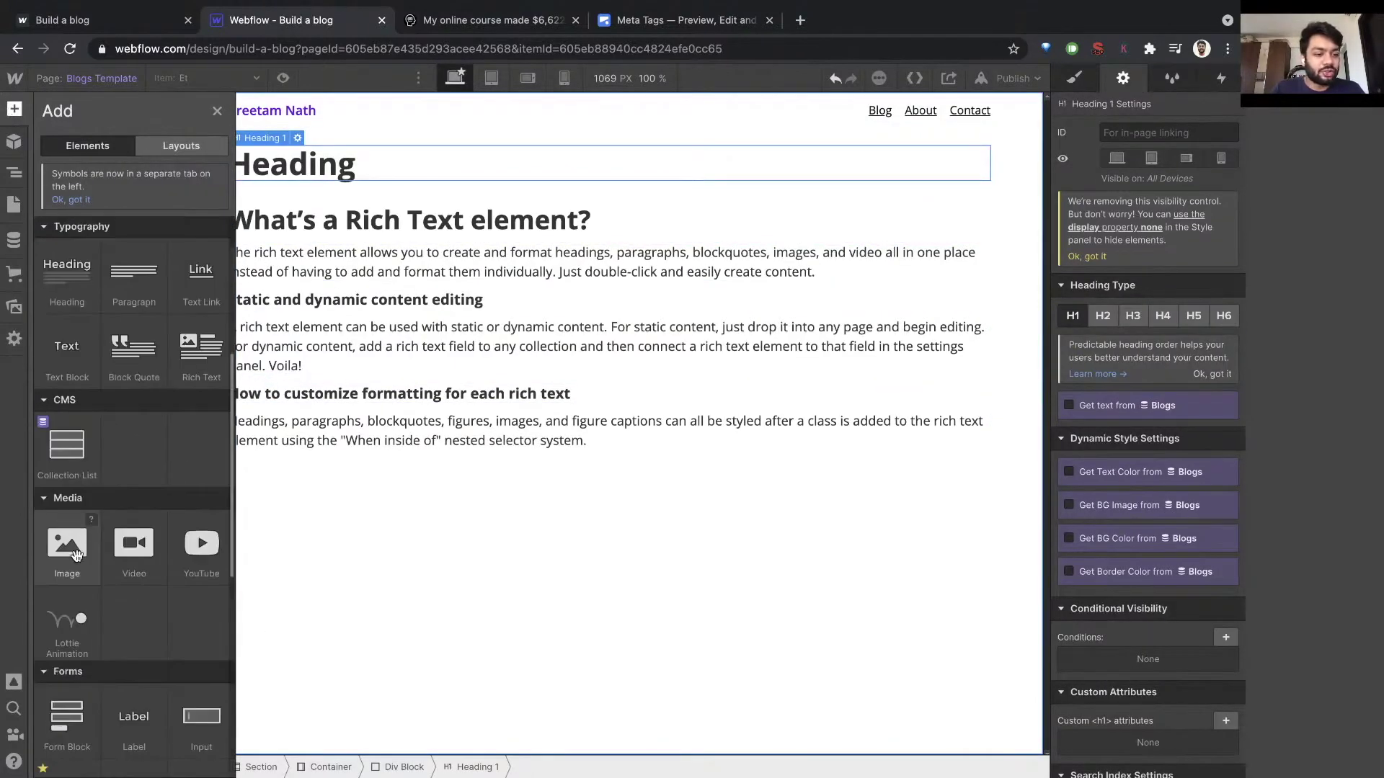
drag(76, 559, 313, 227)
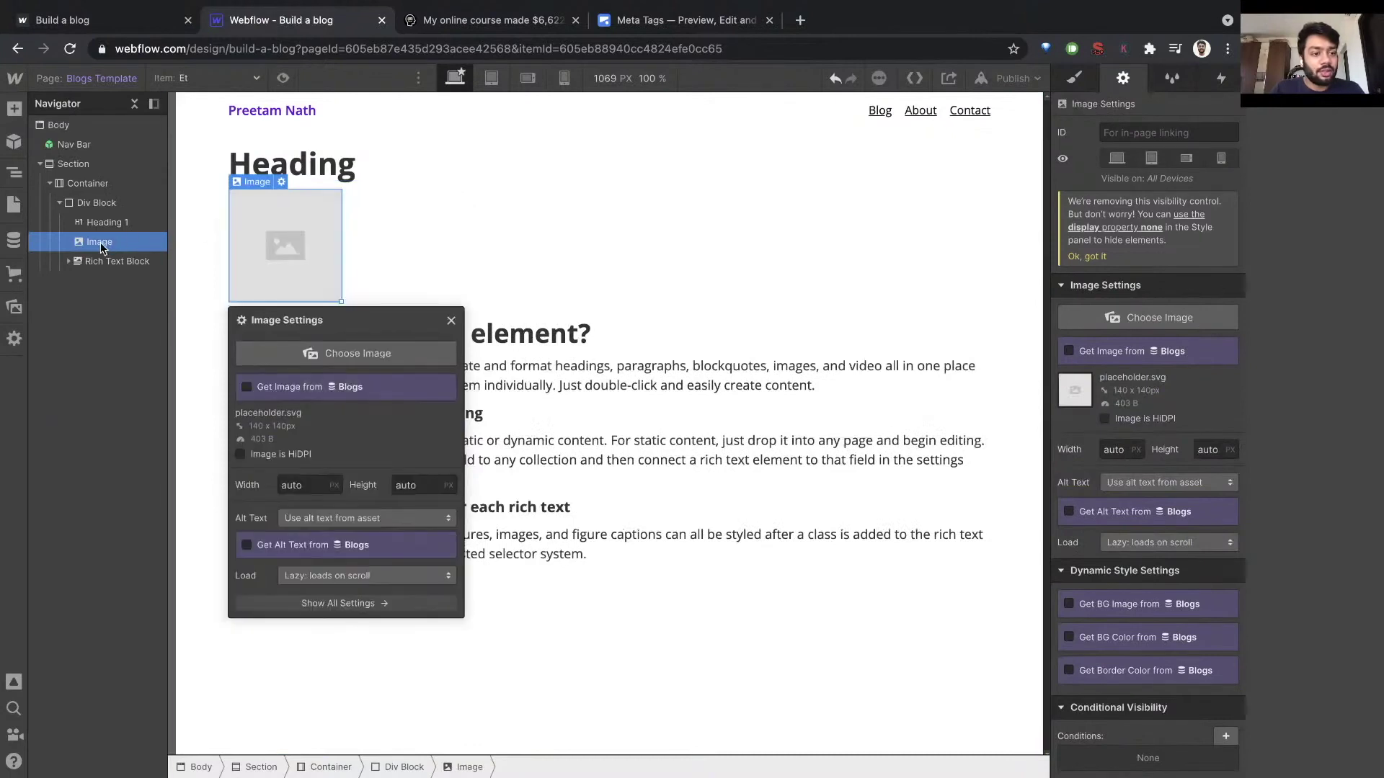
drag(101, 247, 101, 223)
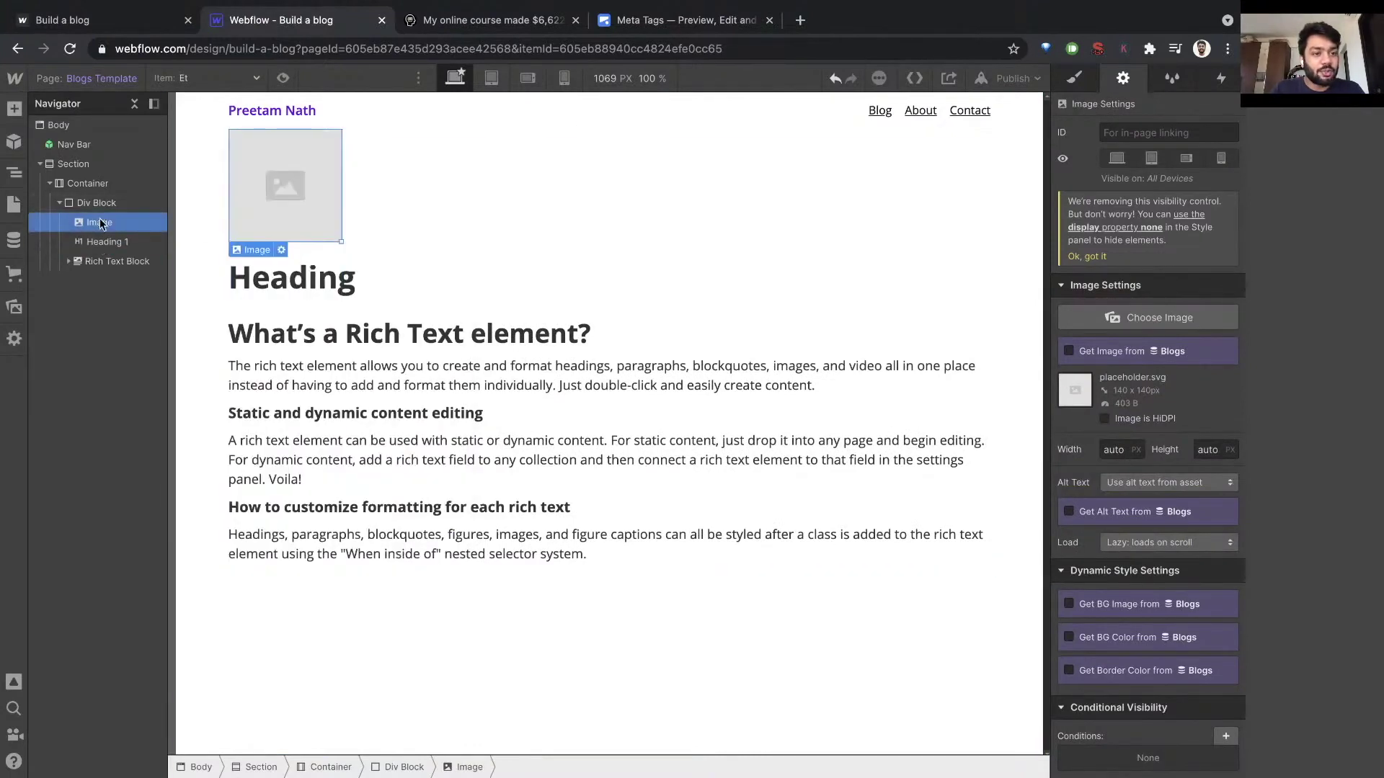
click(577, 470)
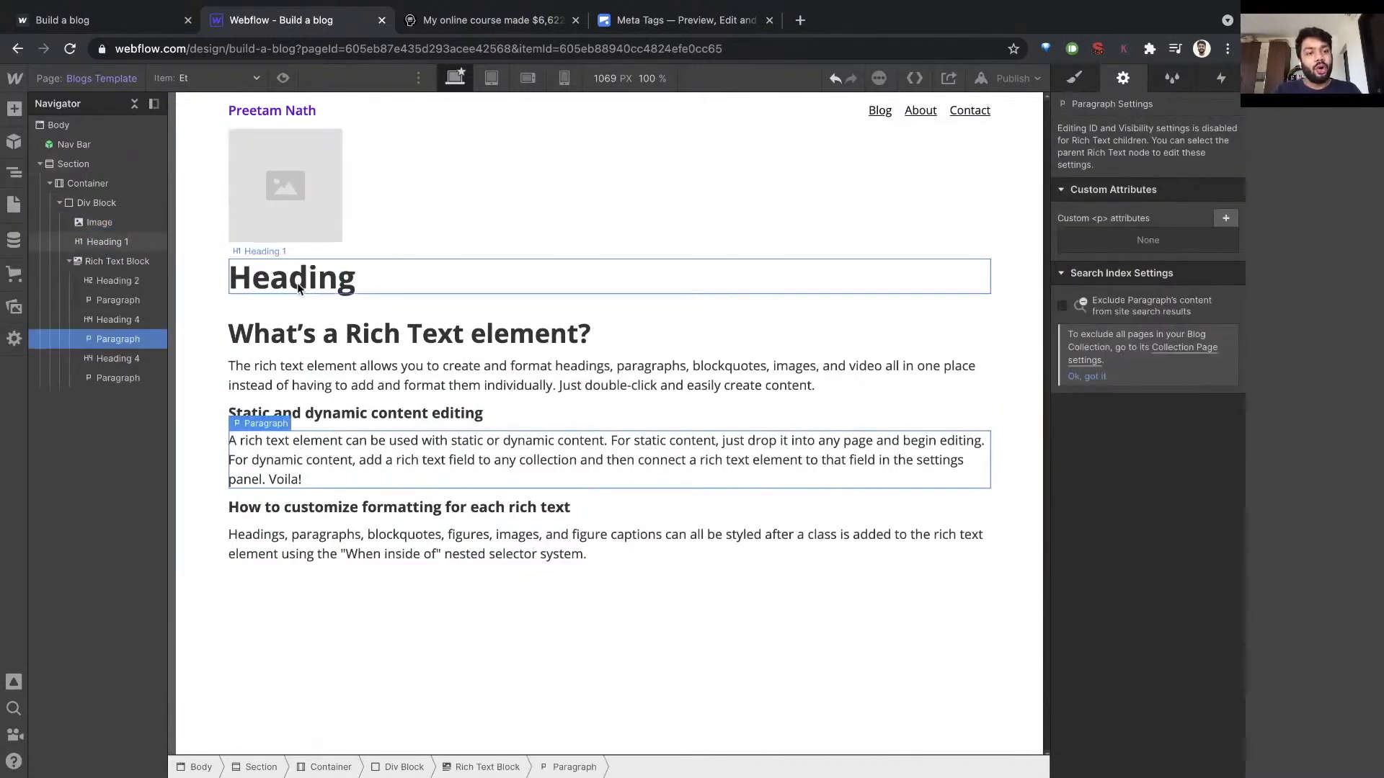
Check the Blogs items available for preview and open the Blogs CMS collection
click(209, 78)
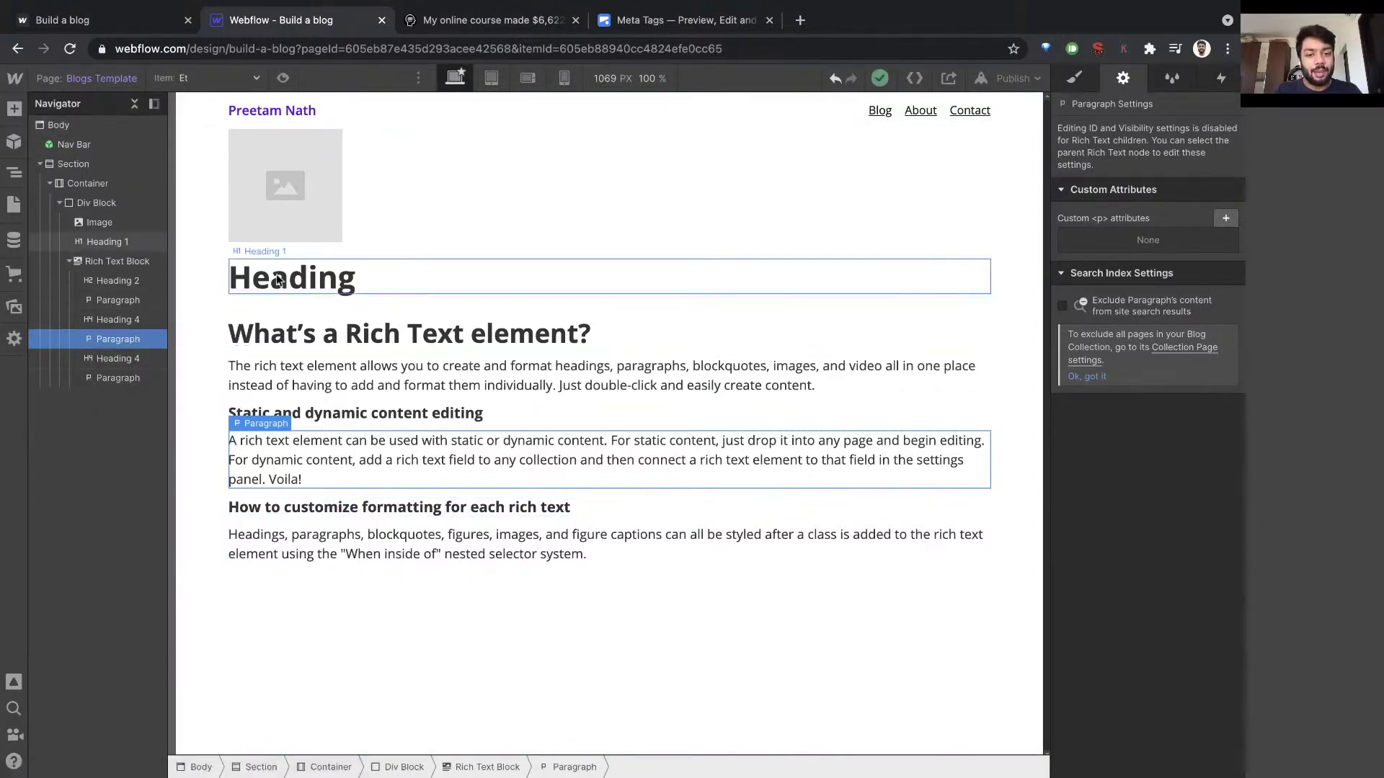
click(467, 277)
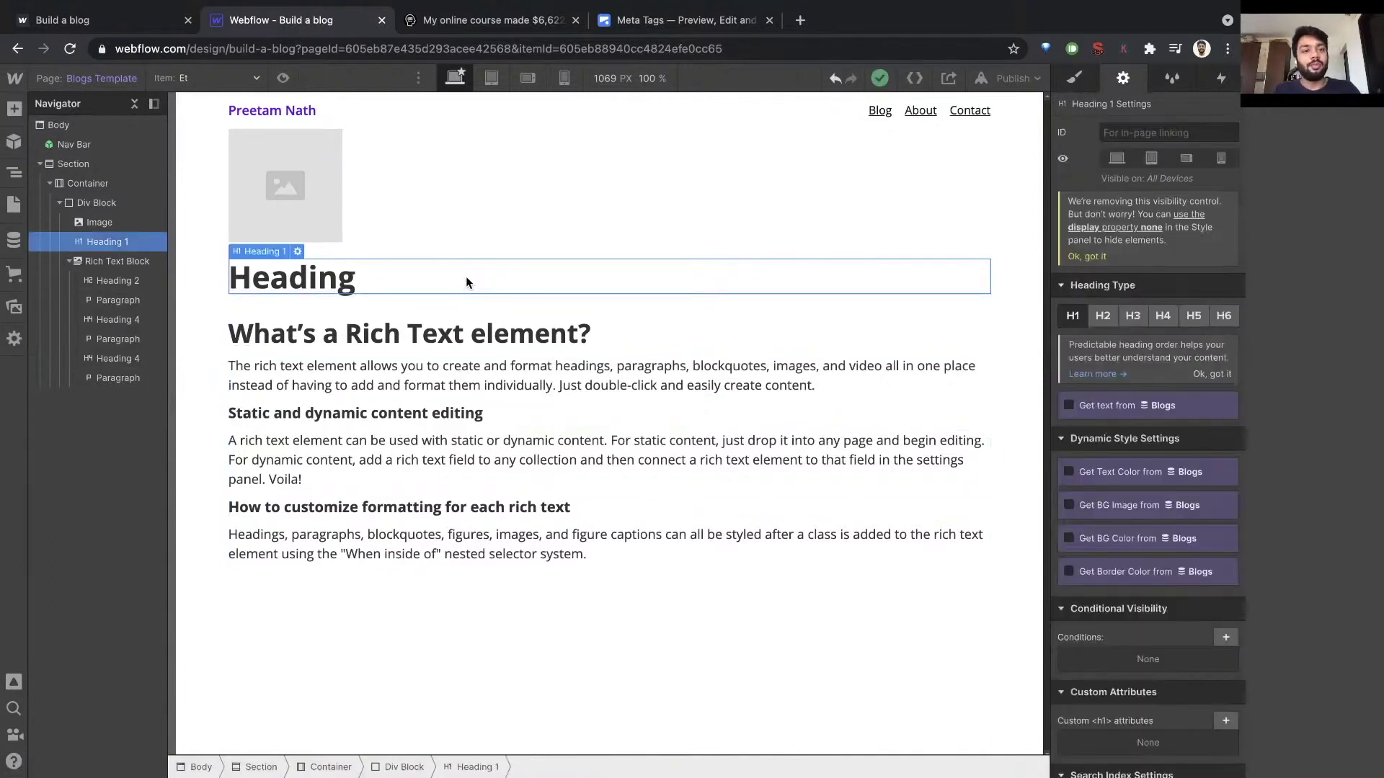
click(13, 242)
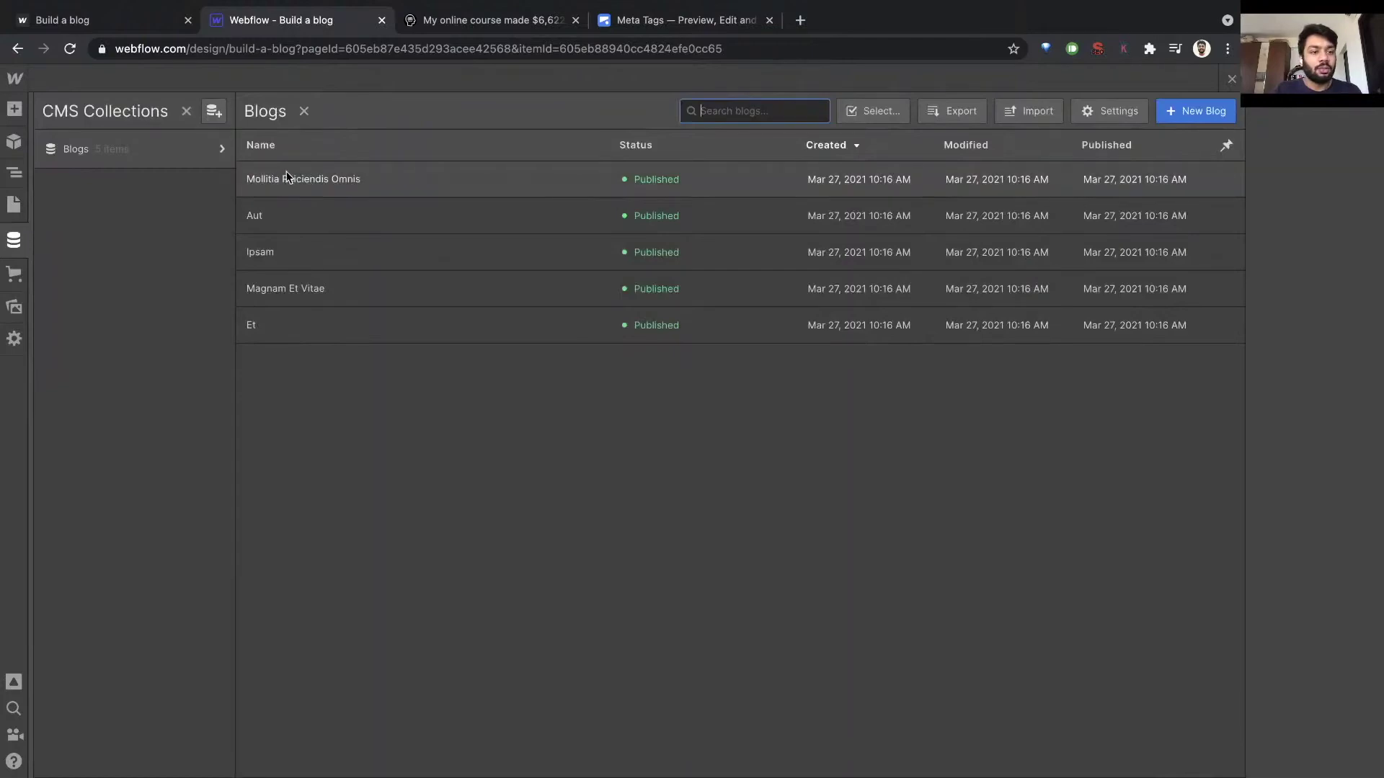
Inspect the Mollitia Reiciendis Omnis post's Name and Slug fields, then close without saving
click(263, 180)
double_click(458, 180)
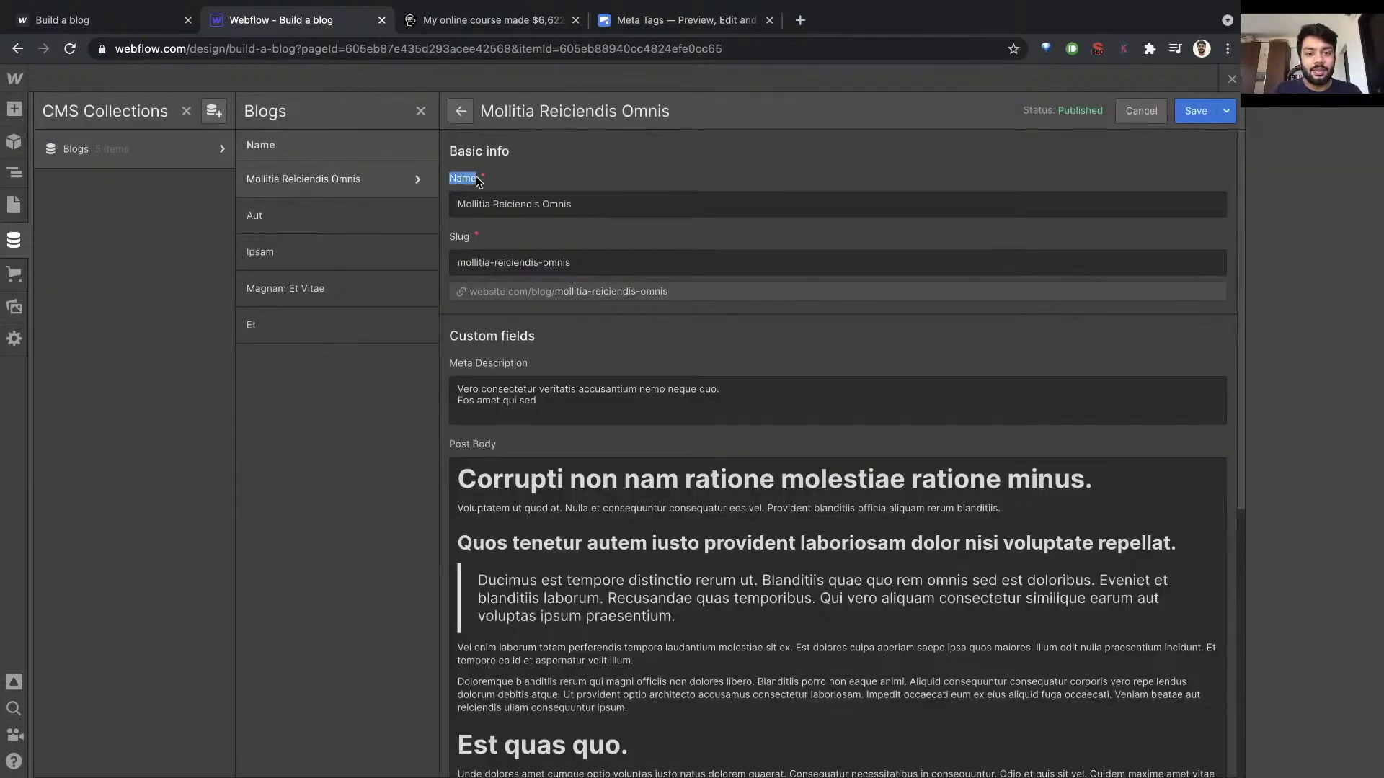
double_click(464, 239)
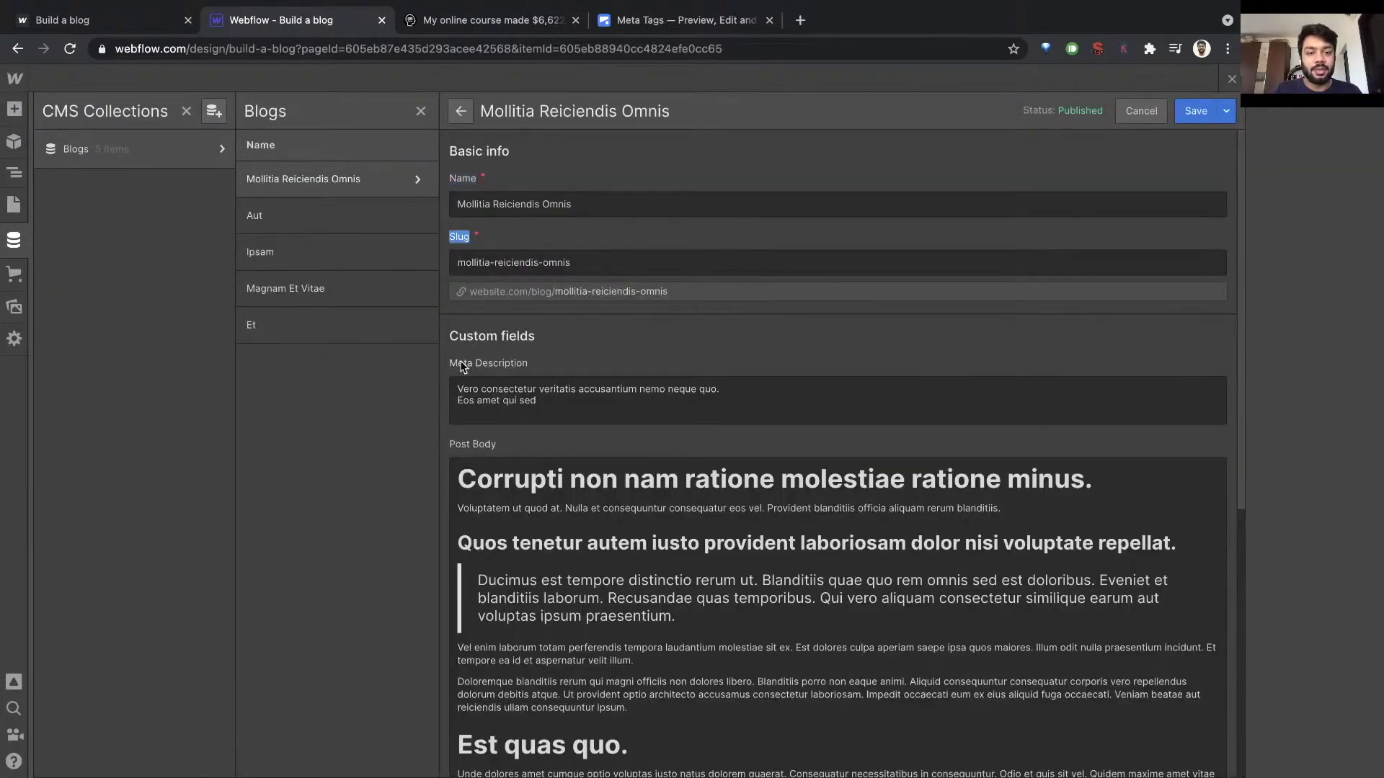
scroll(462, 367, down, 2)
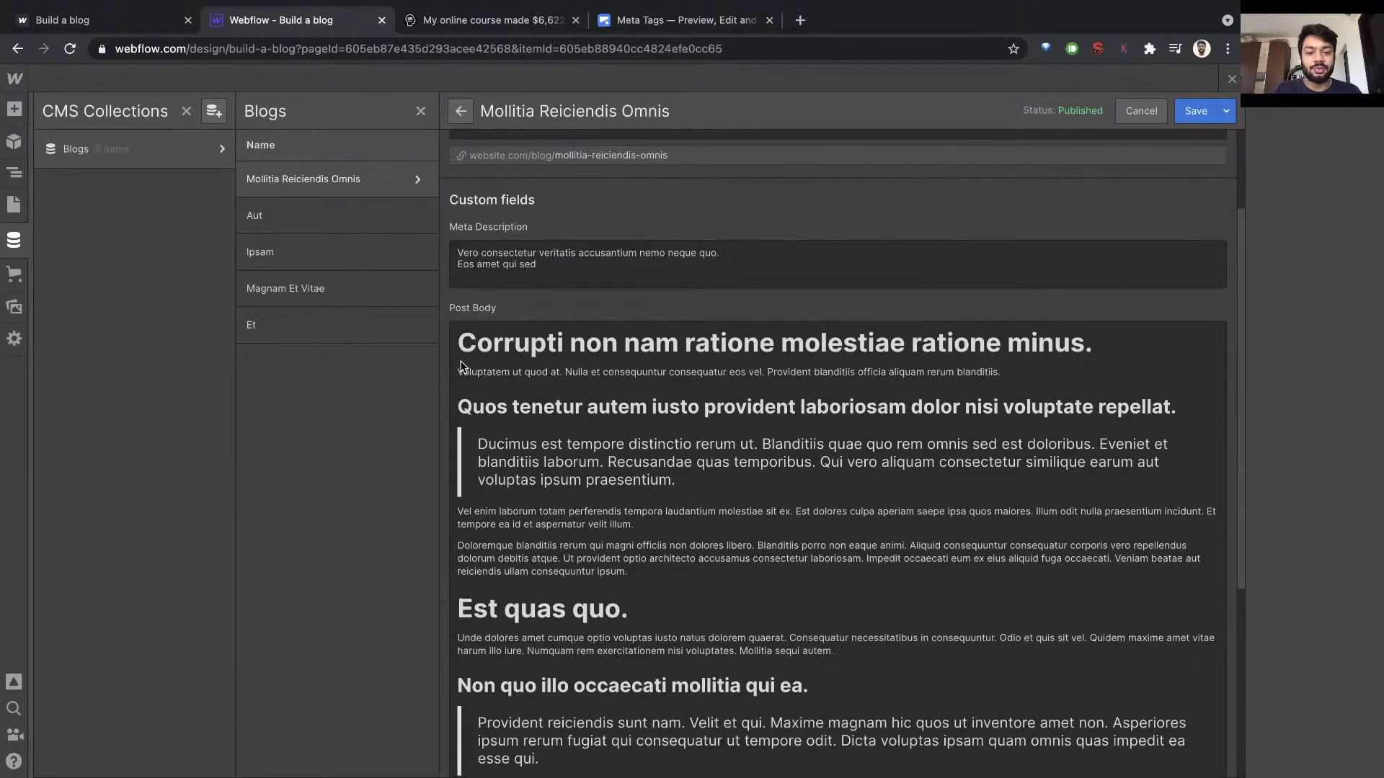
click(1138, 110)
click(13, 241)
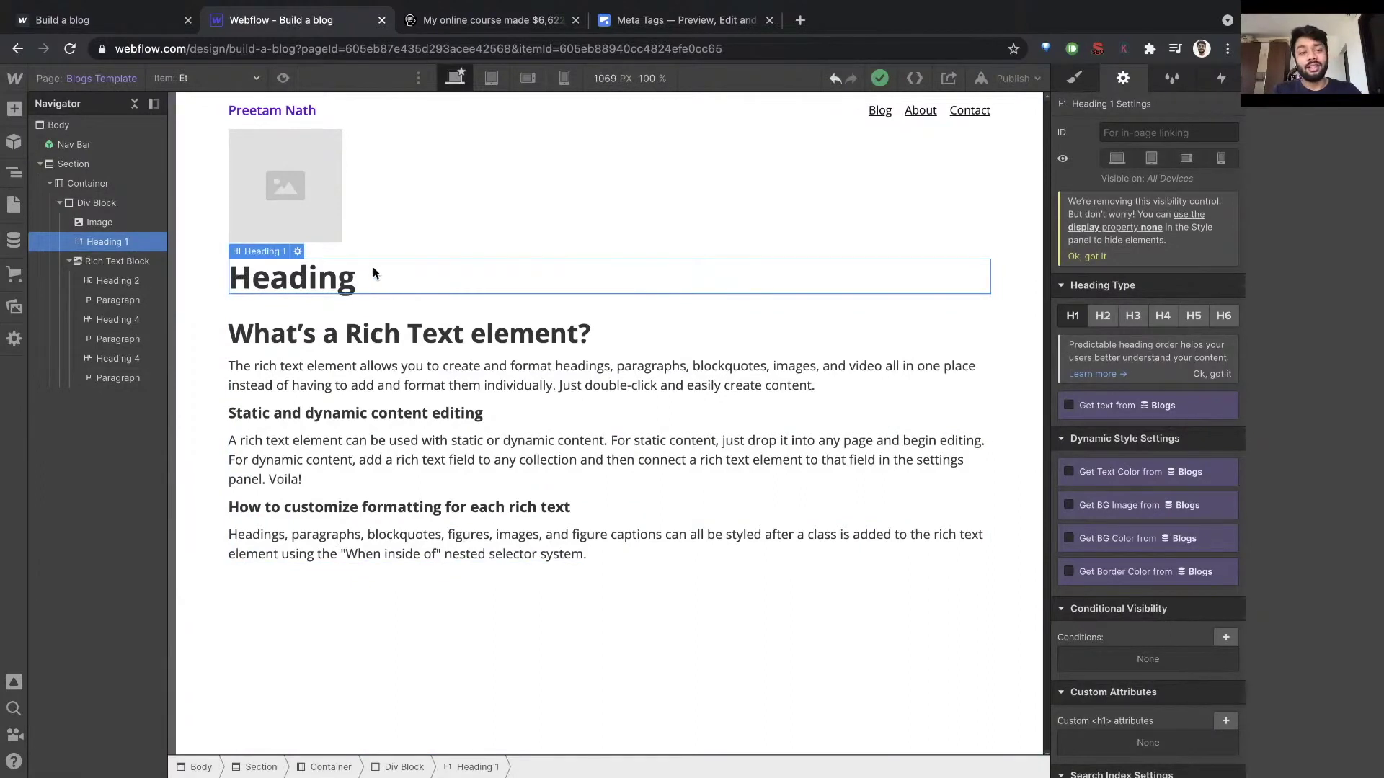
Bind Heading 1 to the Blogs Name field and the Rich Text Block to Post Body
click(298, 253)
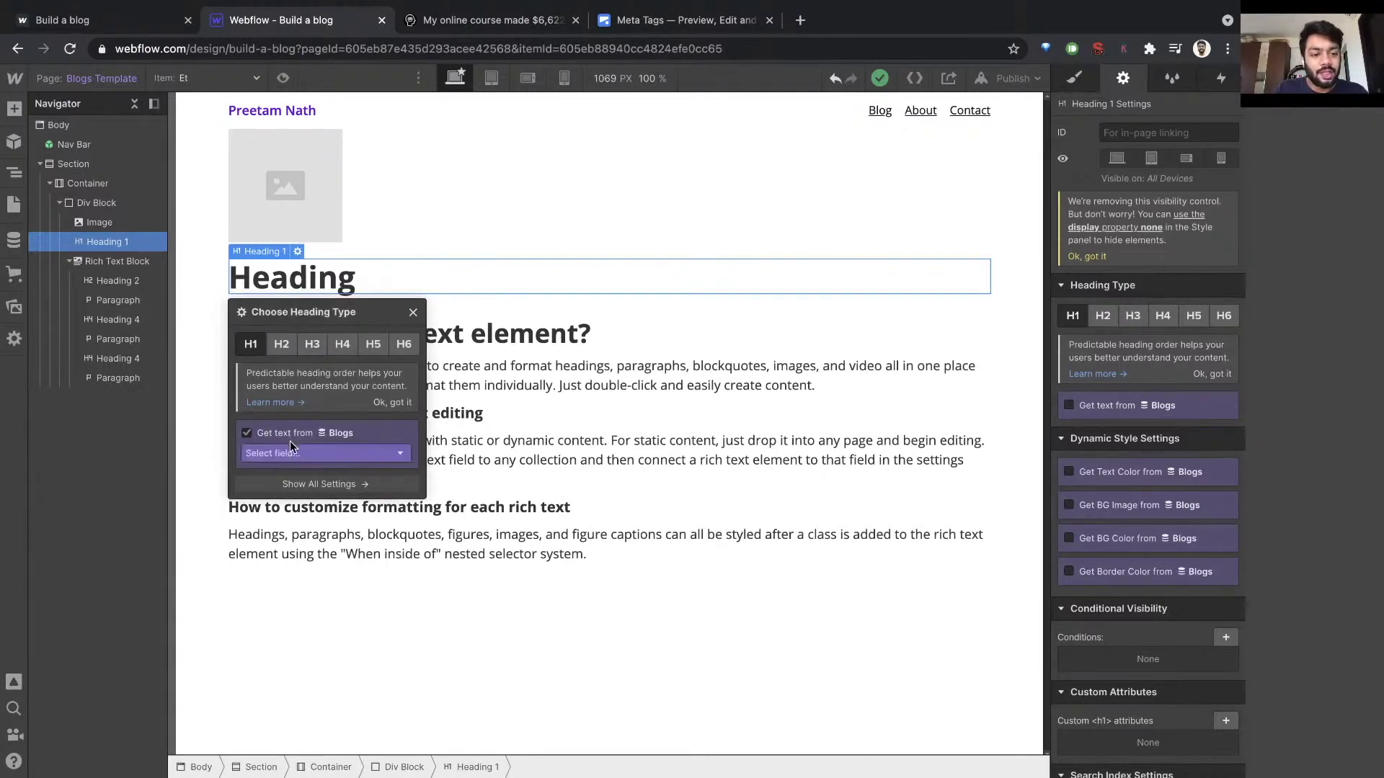
click(301, 456)
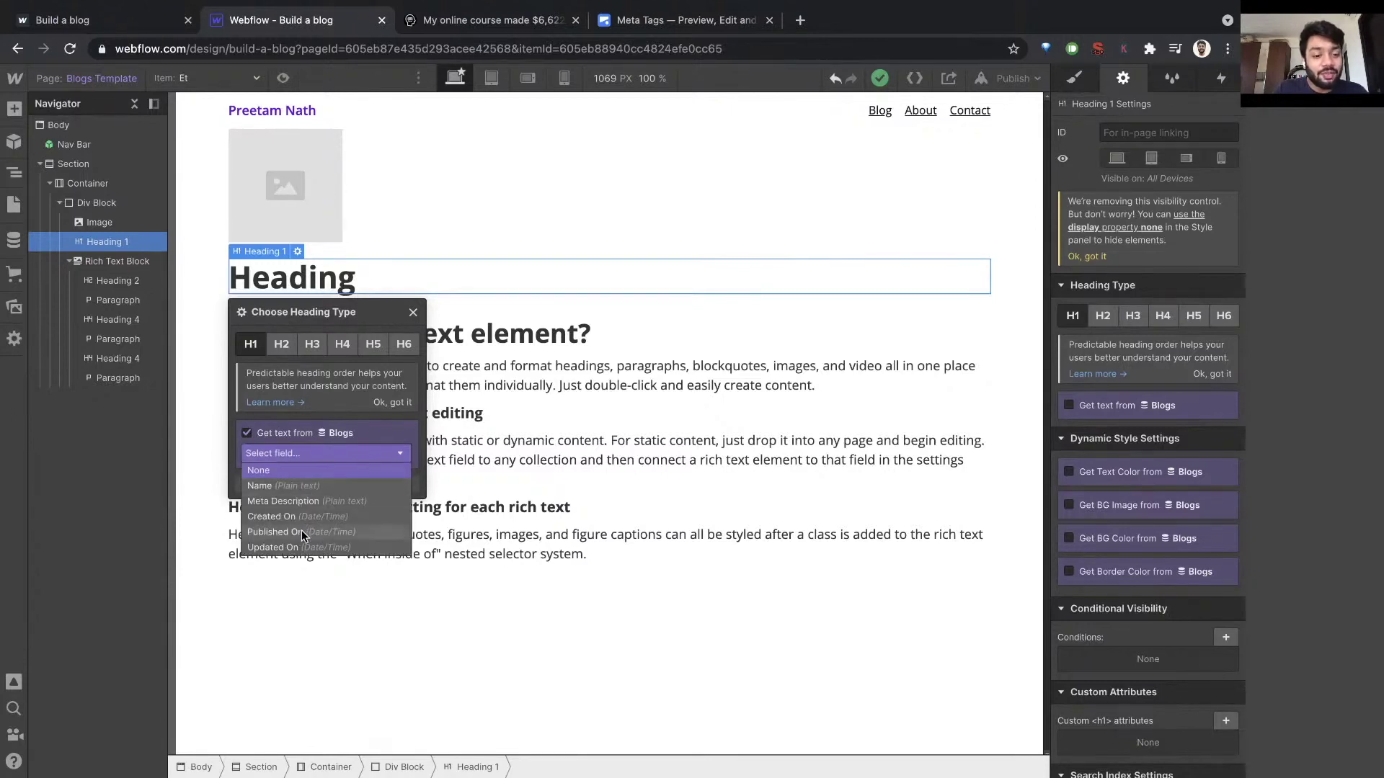
click(310, 486)
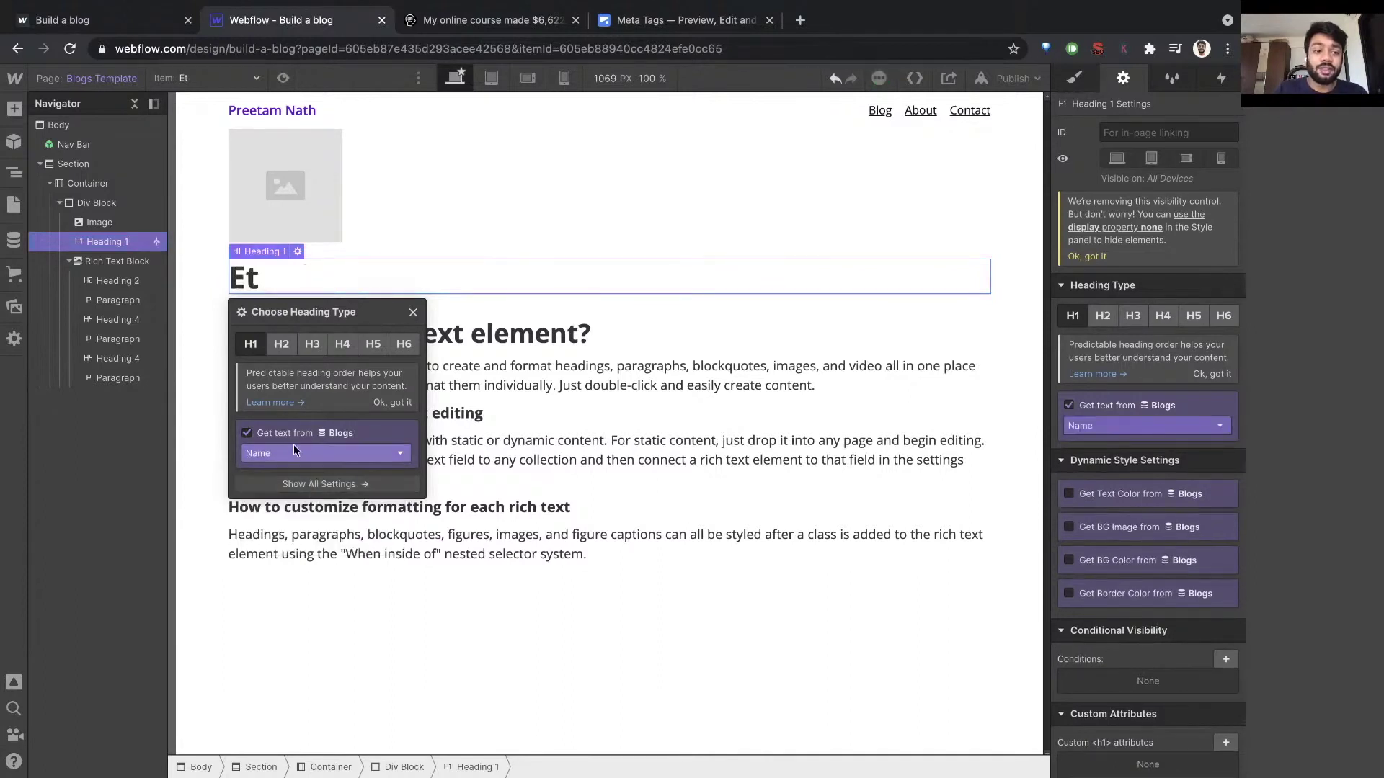
click(368, 339)
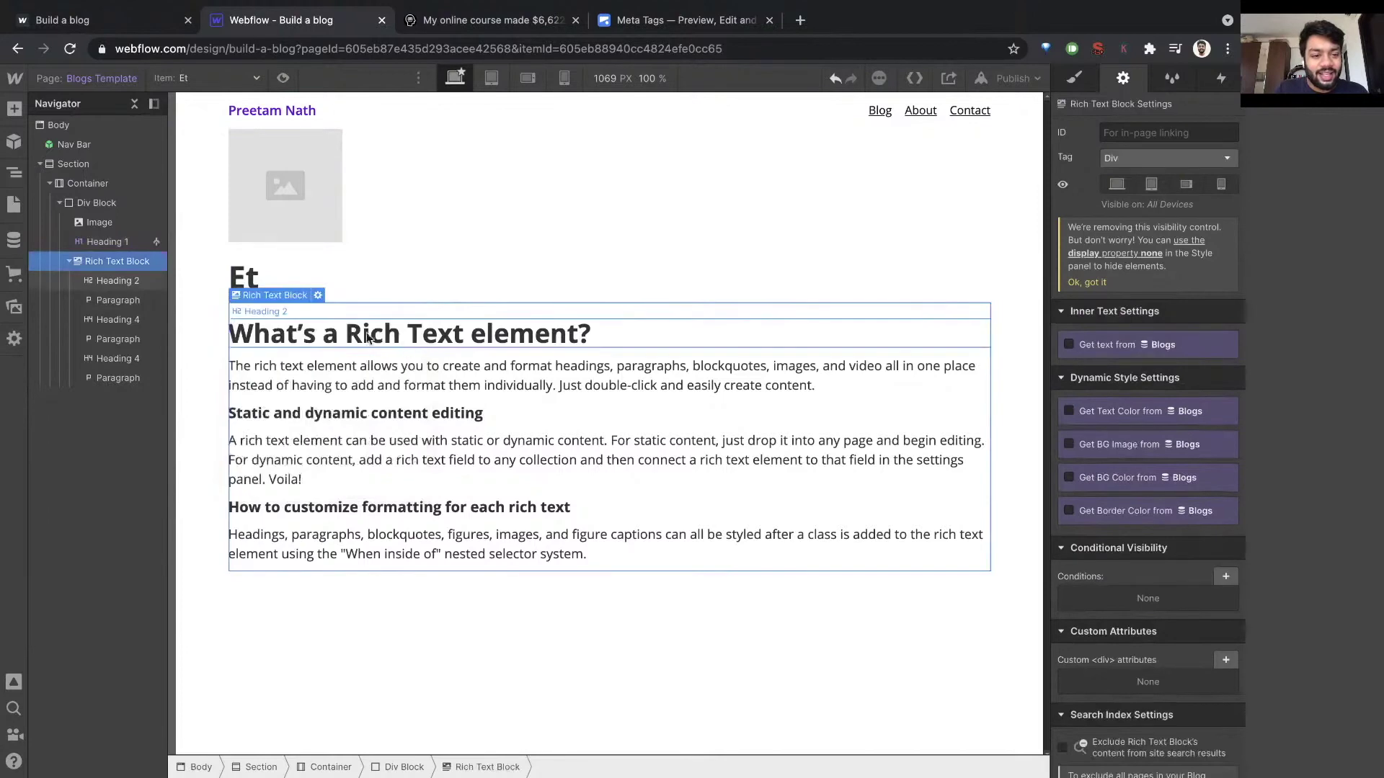
click(318, 295)
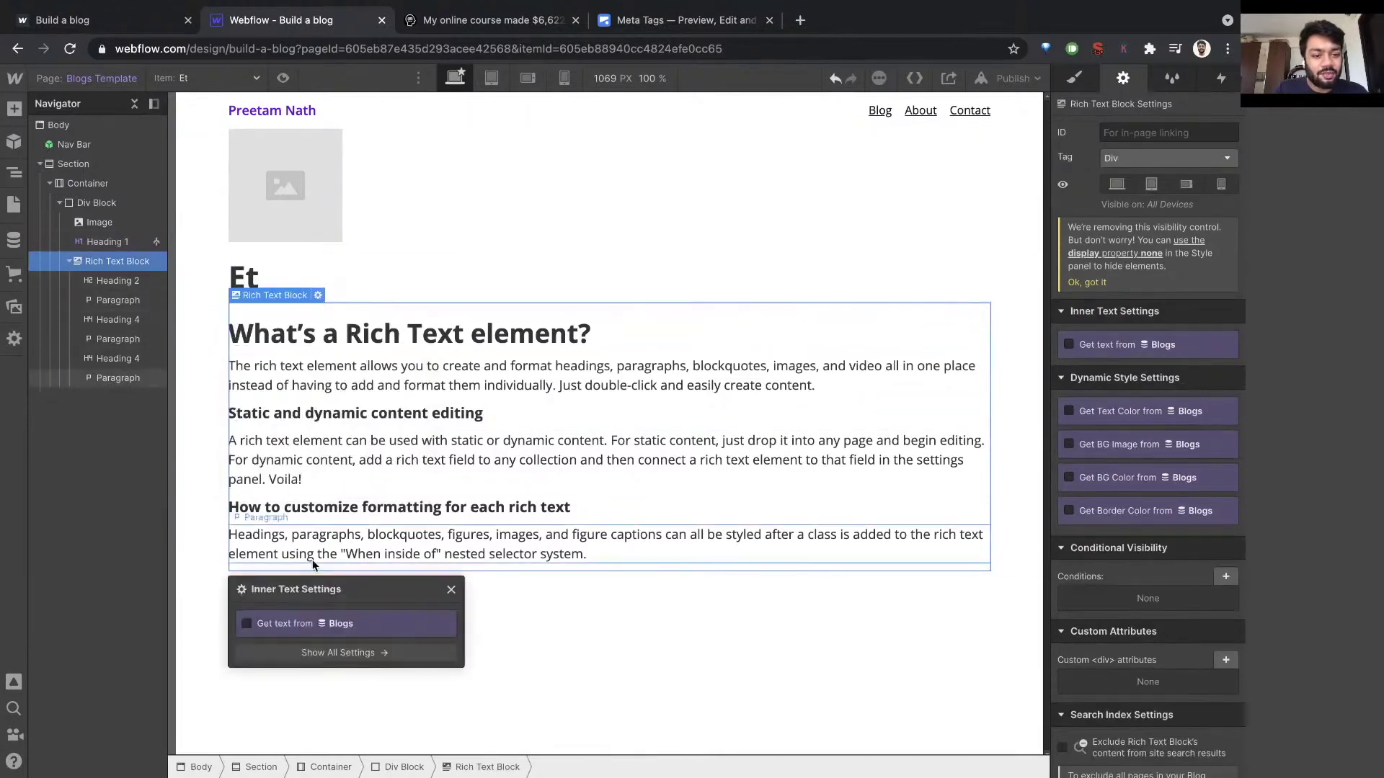
click(288, 623)
click(296, 644)
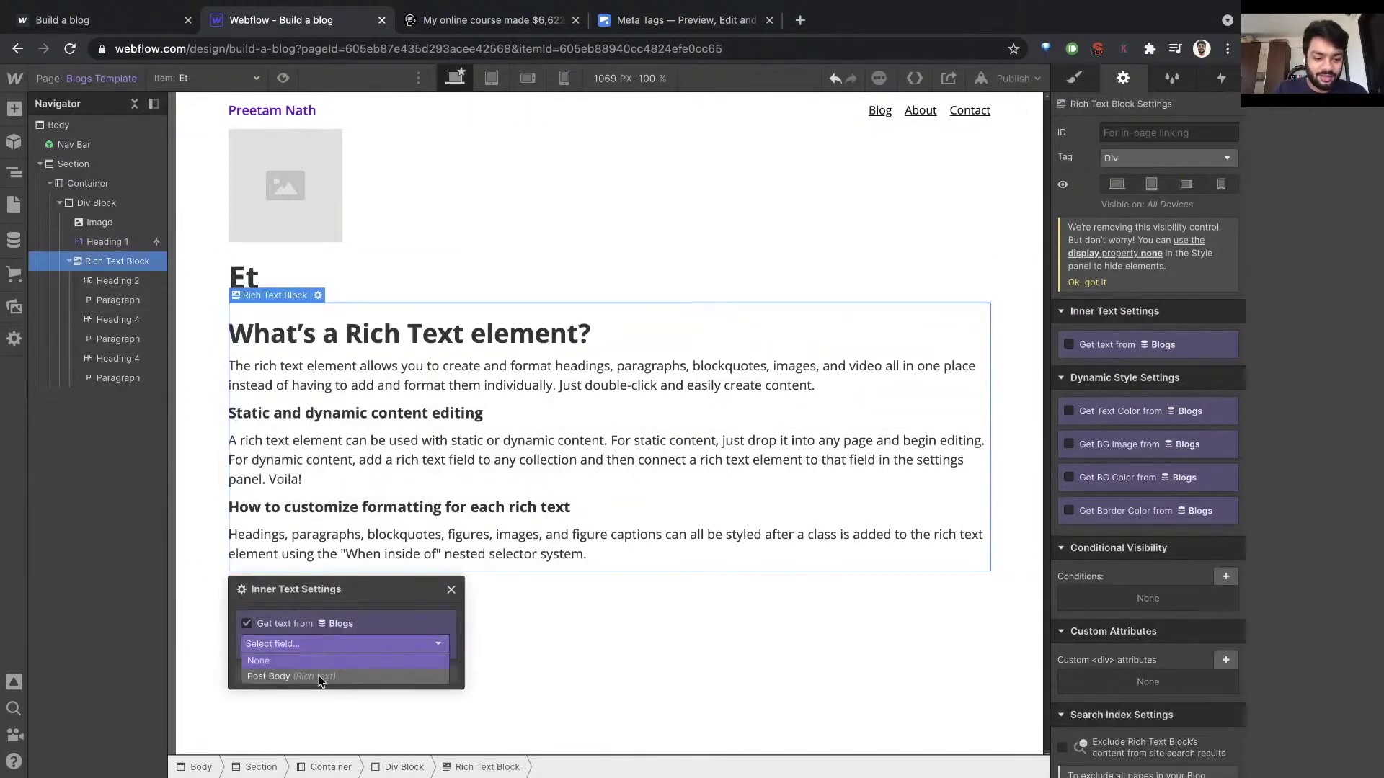
click(320, 676)
Preview the Mollitia Reiciendis Omnis post on the template
click(687, 220)
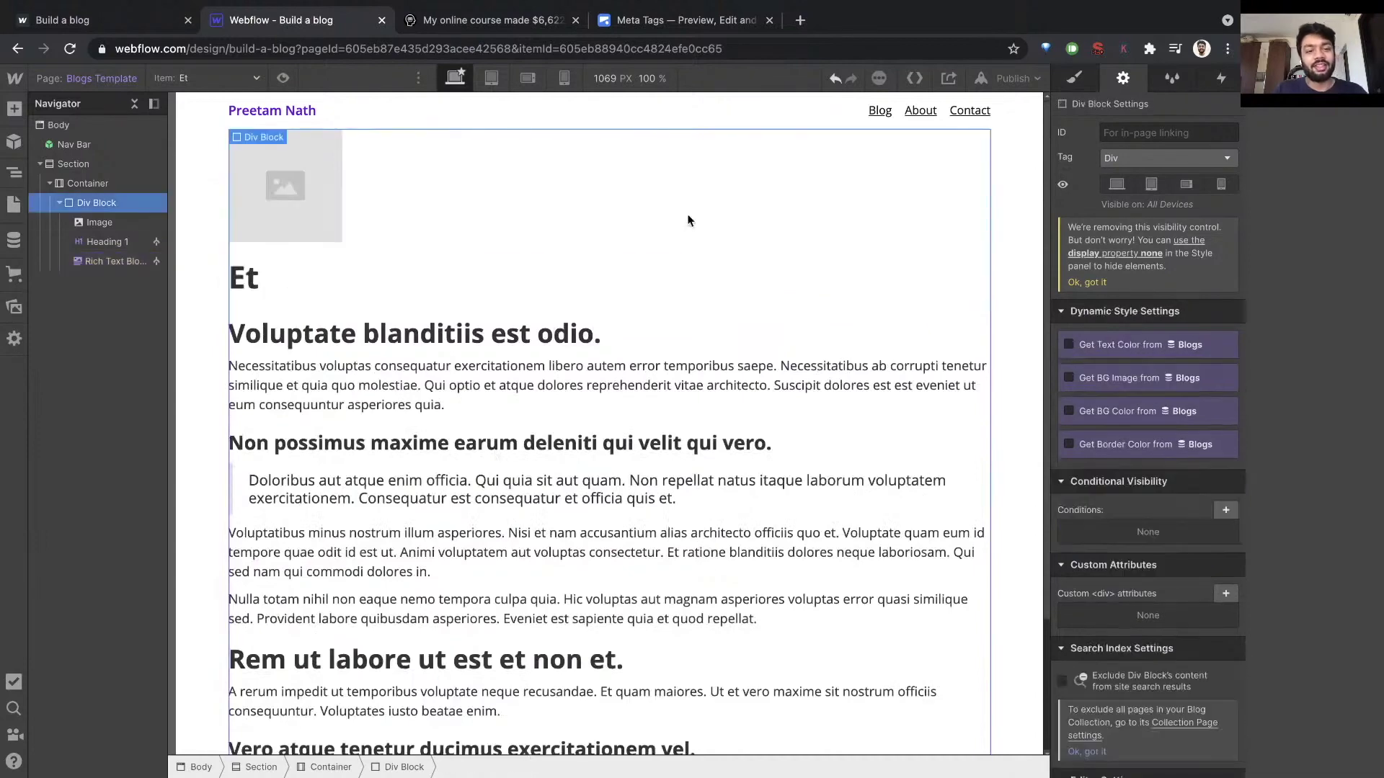
click(209, 78)
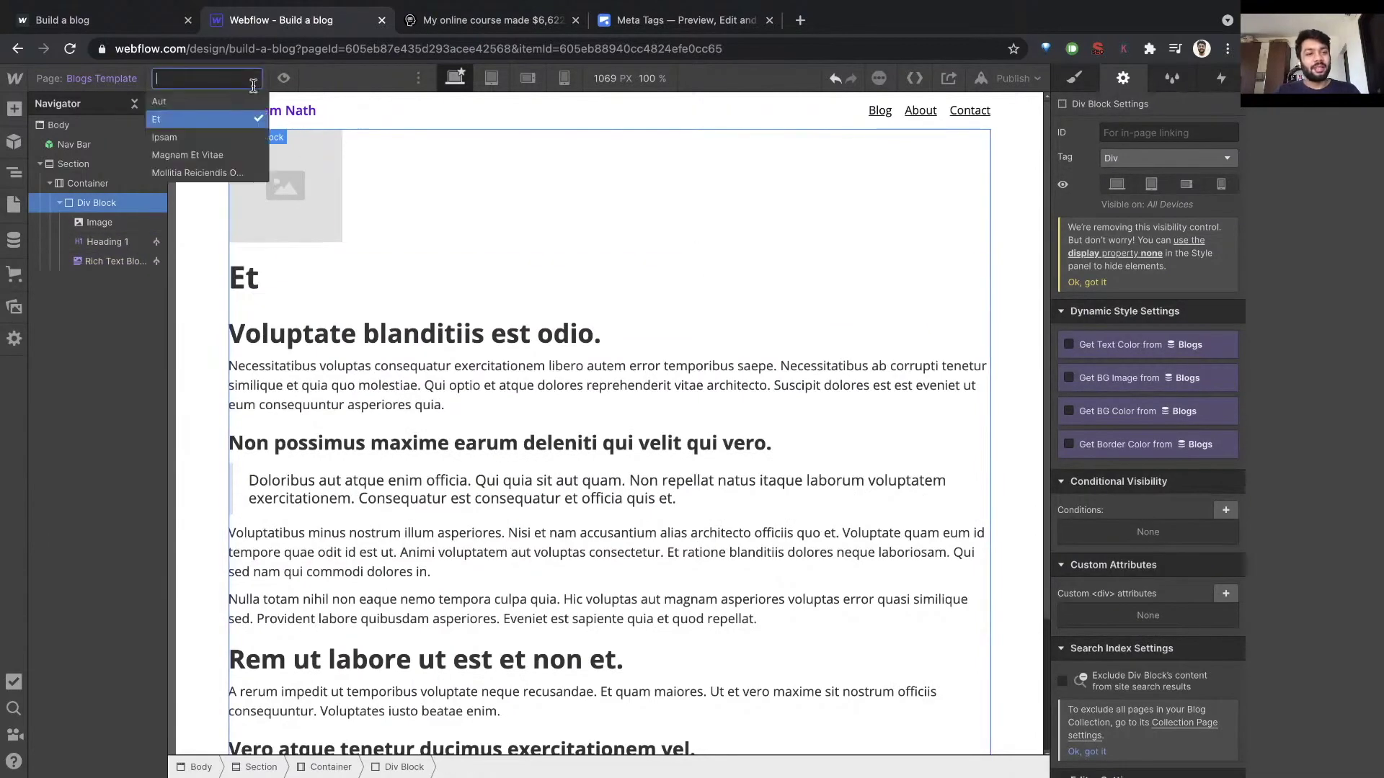
click(219, 173)
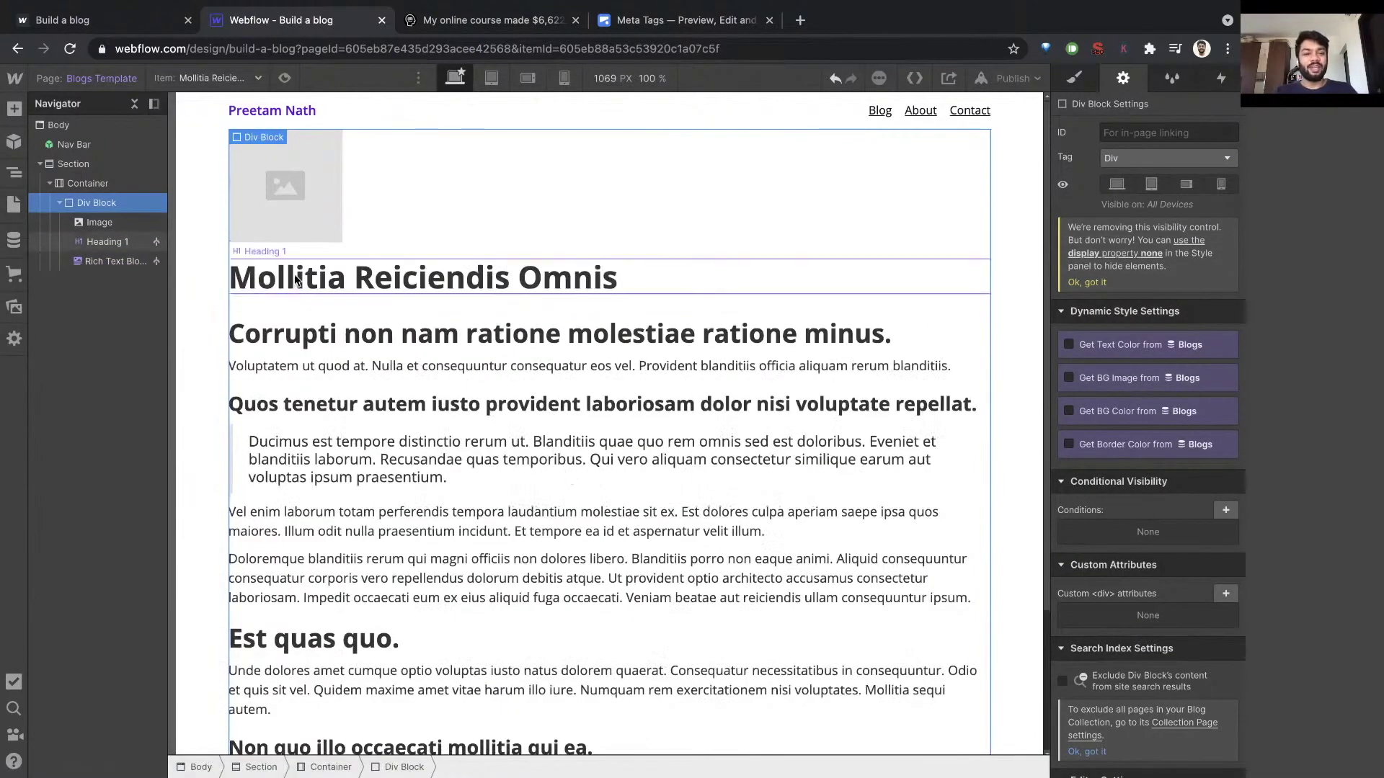
click(375, 279)
click(319, 344)
scroll(321, 351, down, 2)
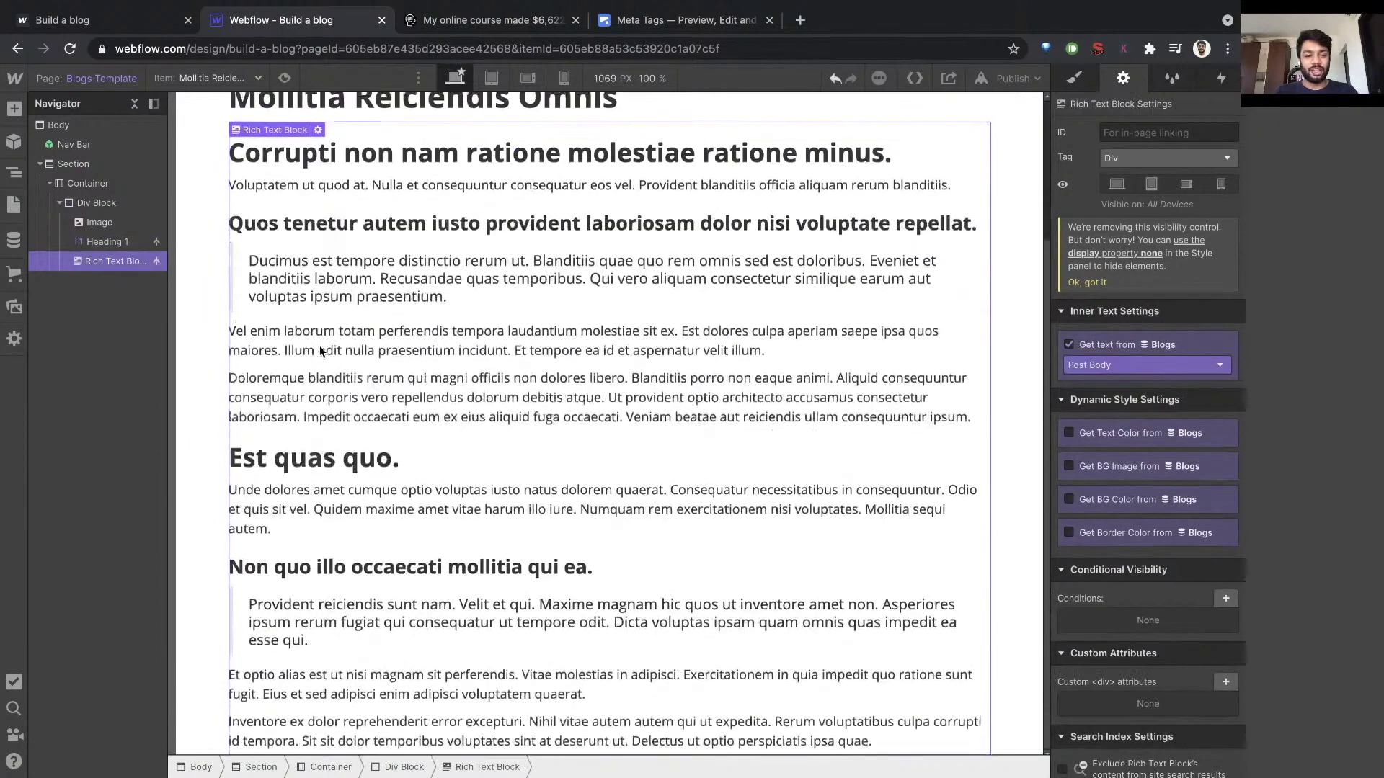
scroll(319, 345, up, 3)
Bind the template image to the Blogs Post Image field
click(287, 229)
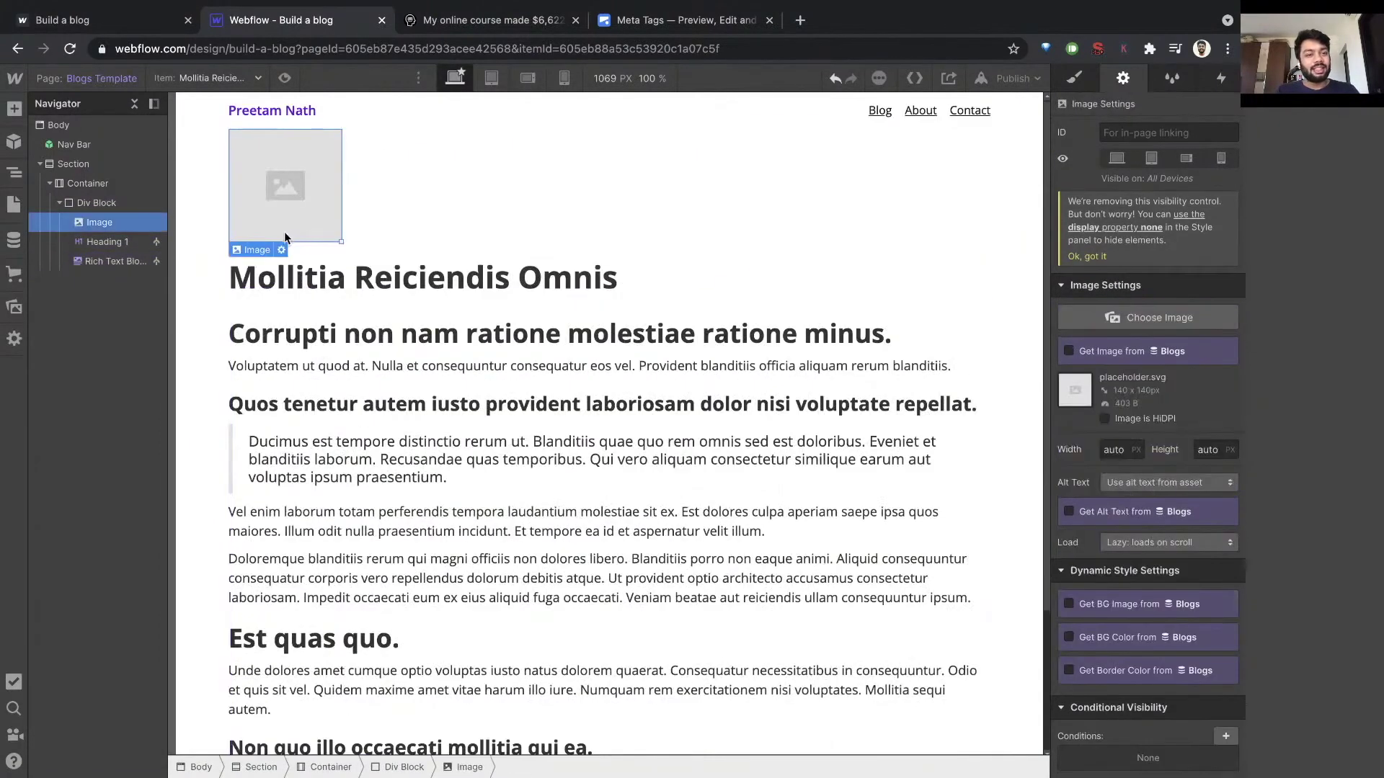
click(275, 249)
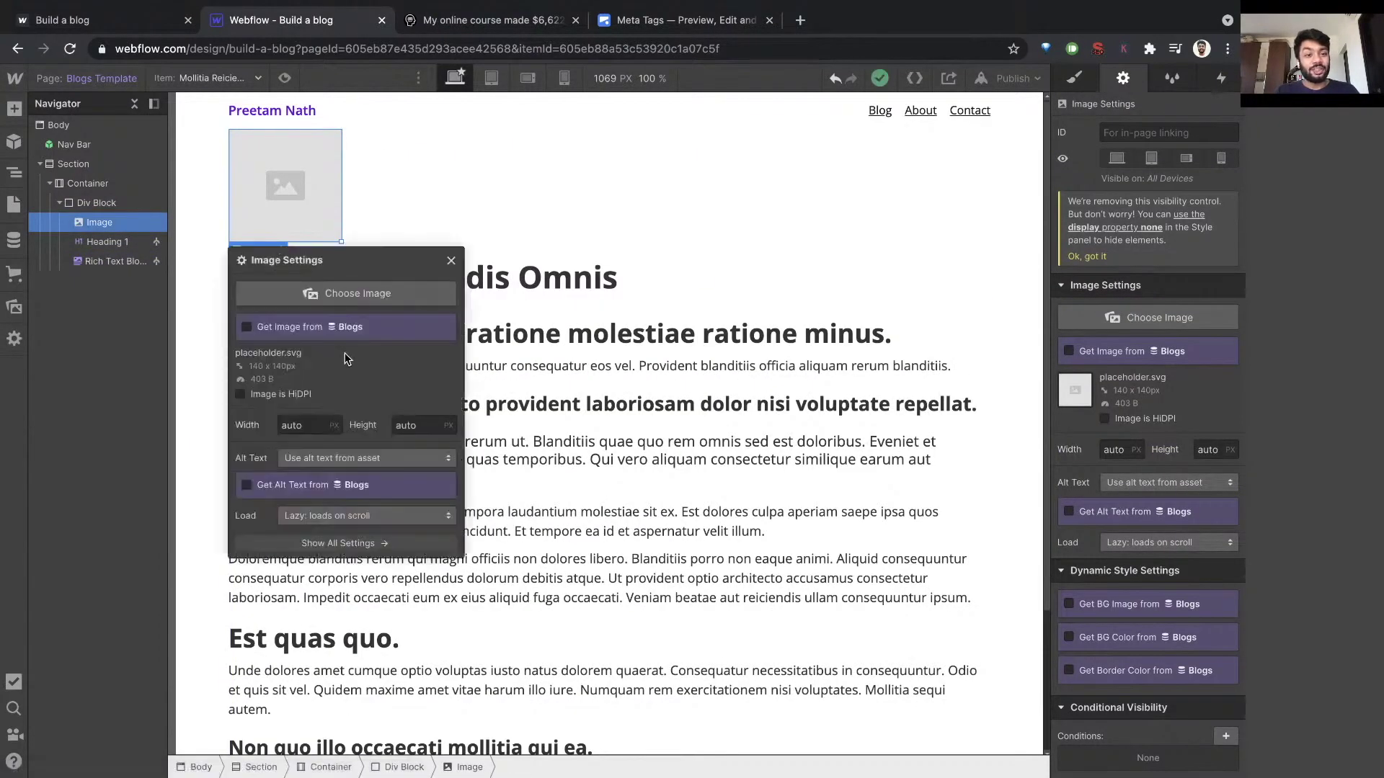
click(296, 343)
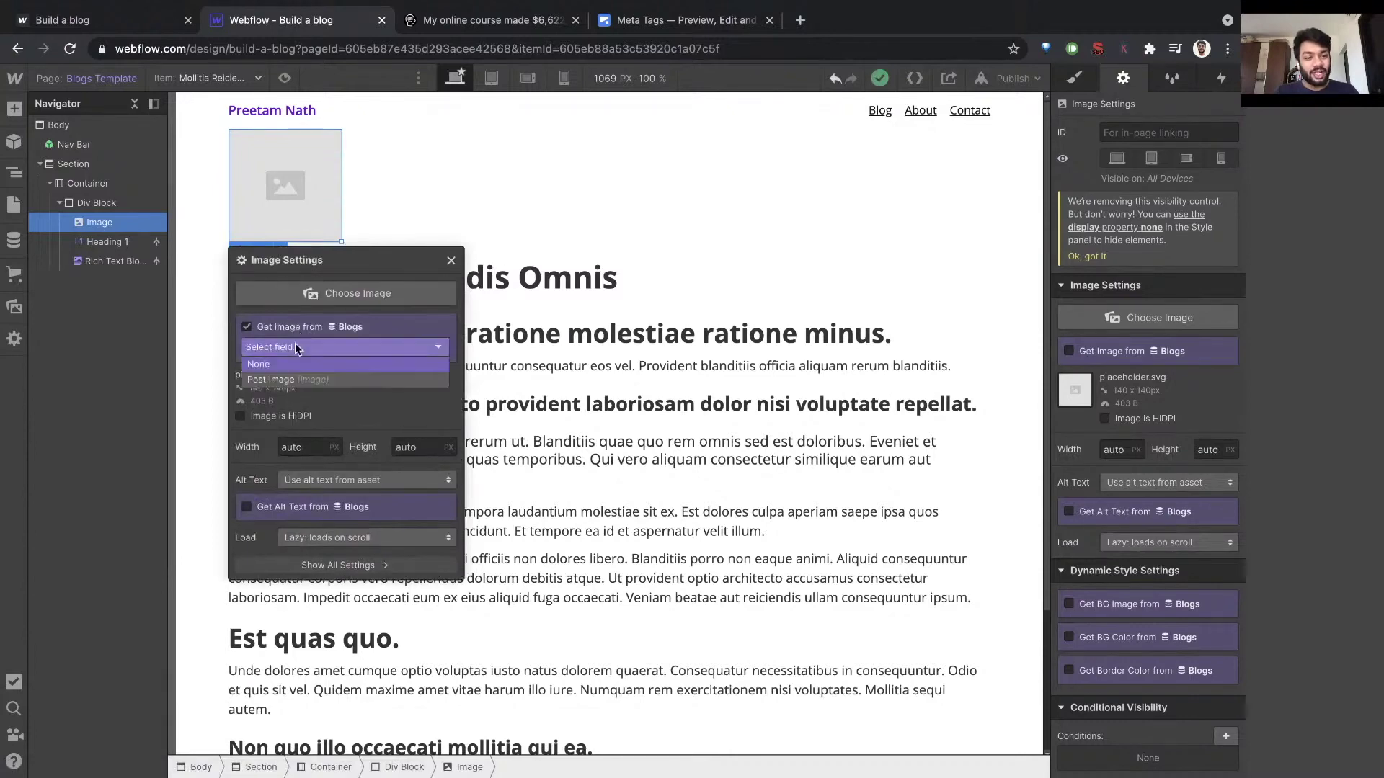
click(296, 381)
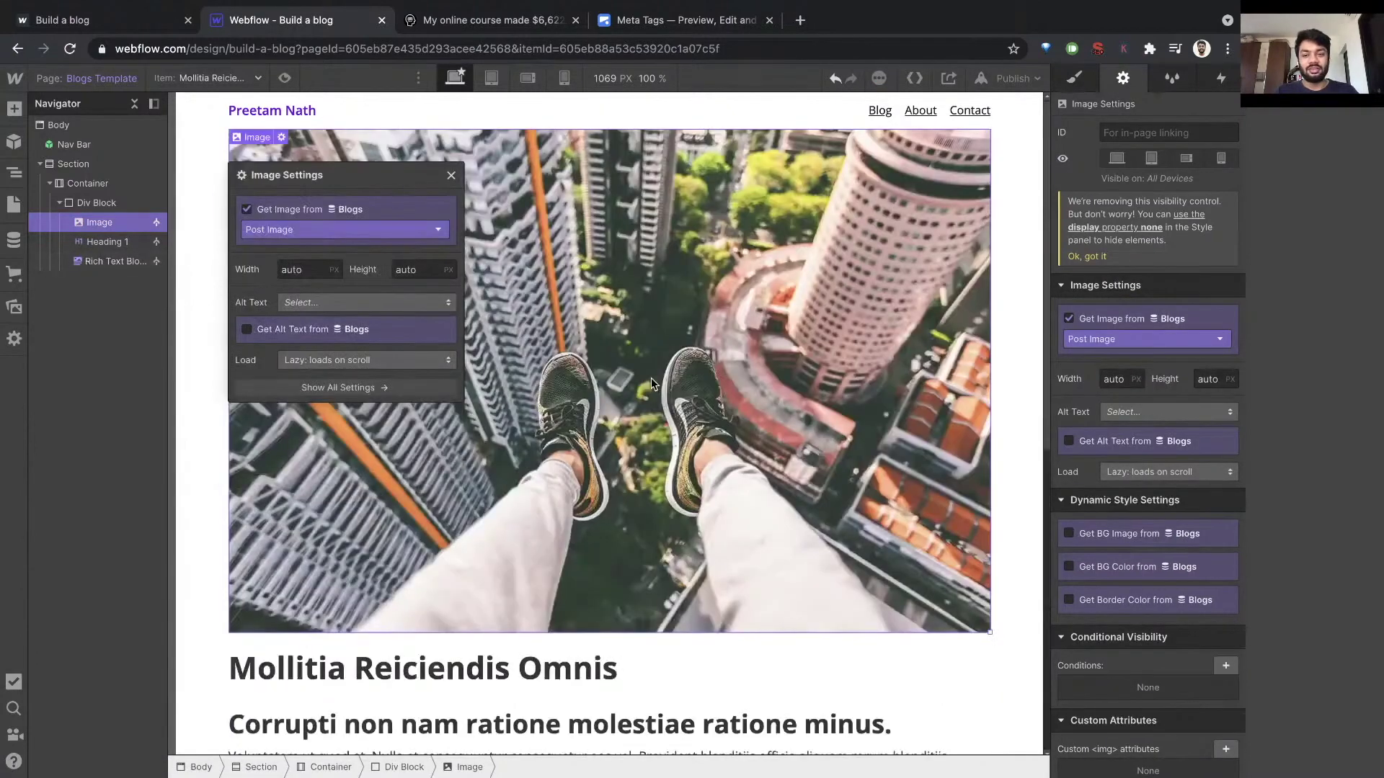
click(1002, 237)
scroll(1005, 235, down, 2)
scroll(1004, 234, up, 2)
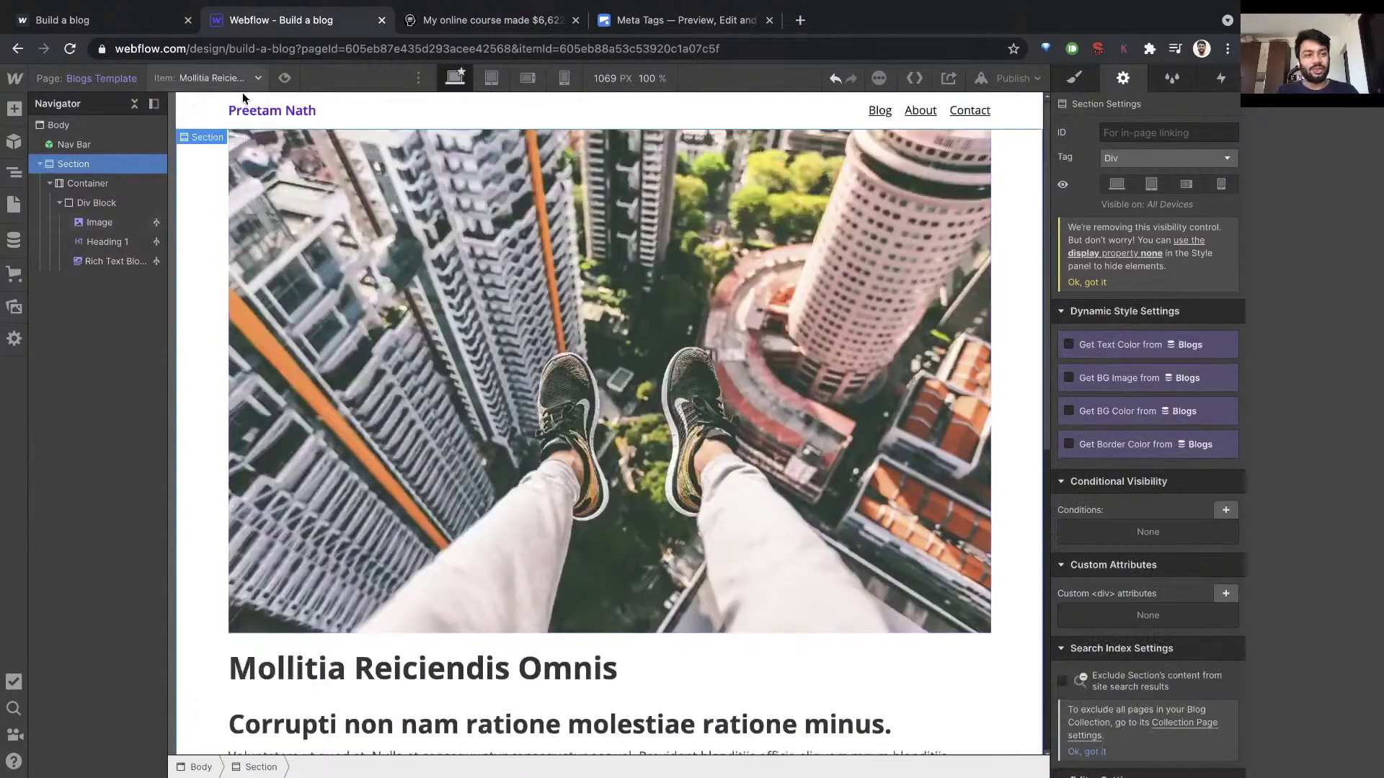
click(284, 77)
Check the Blogs Template preview at tablet, mobile landscape, mobile portrait and desktop widths, then exit preview
scroll(657, 230, down, 8)
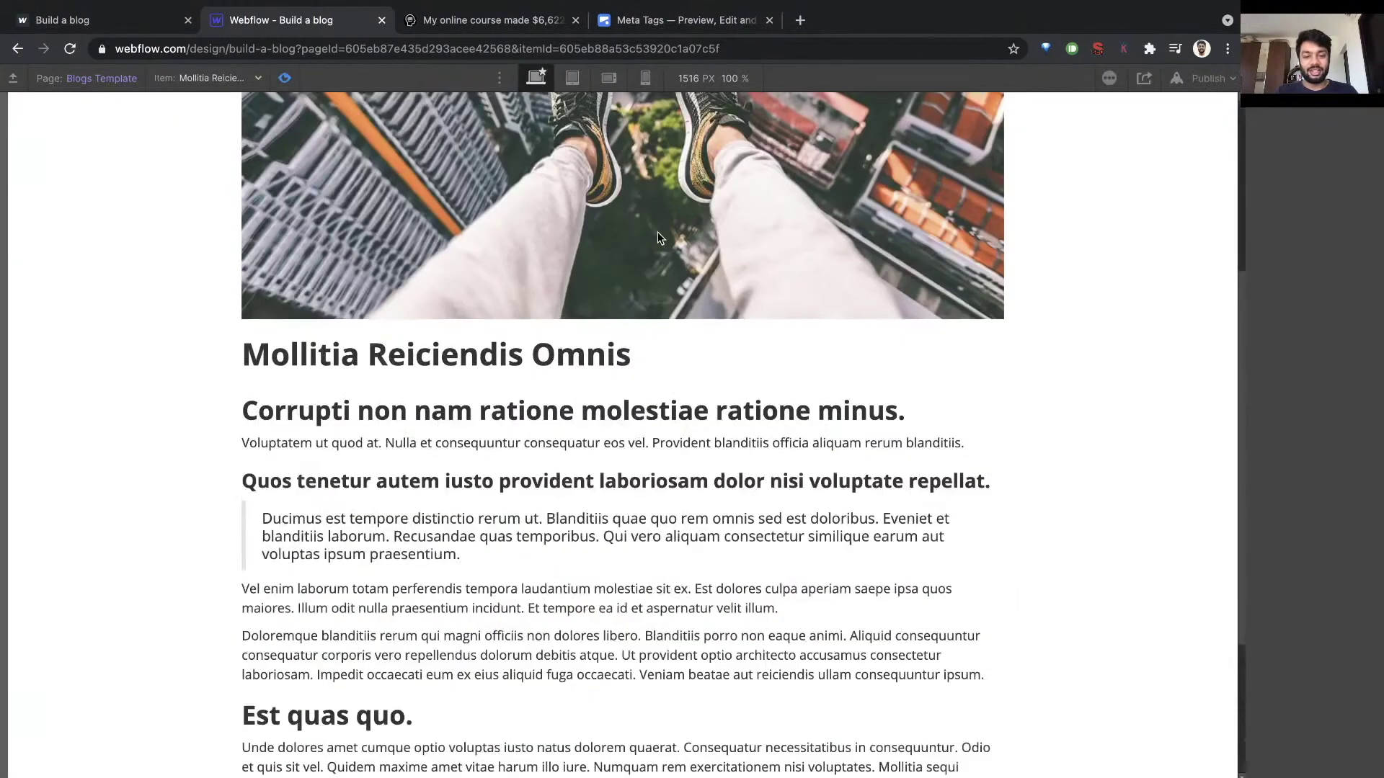
scroll(593, 95, up, 8)
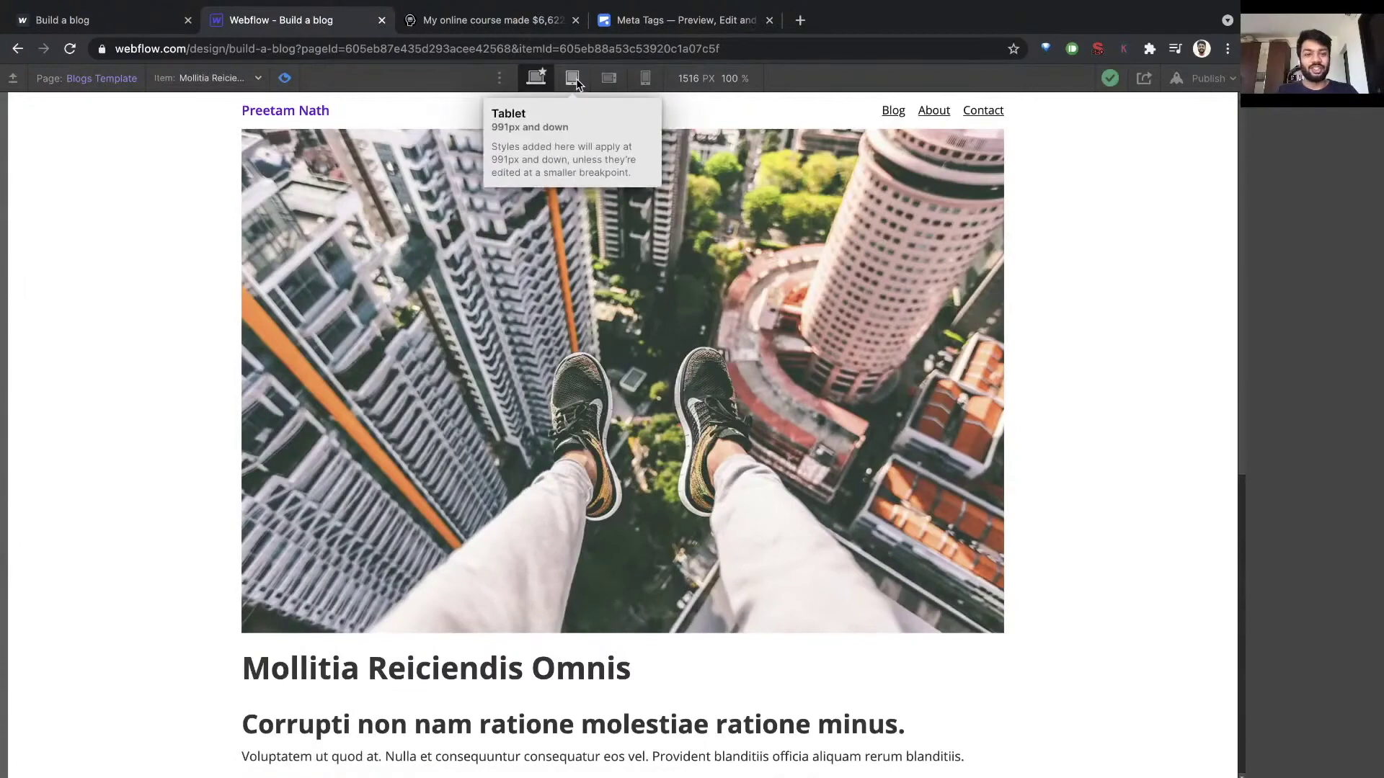
click(574, 80)
click(609, 78)
click(644, 79)
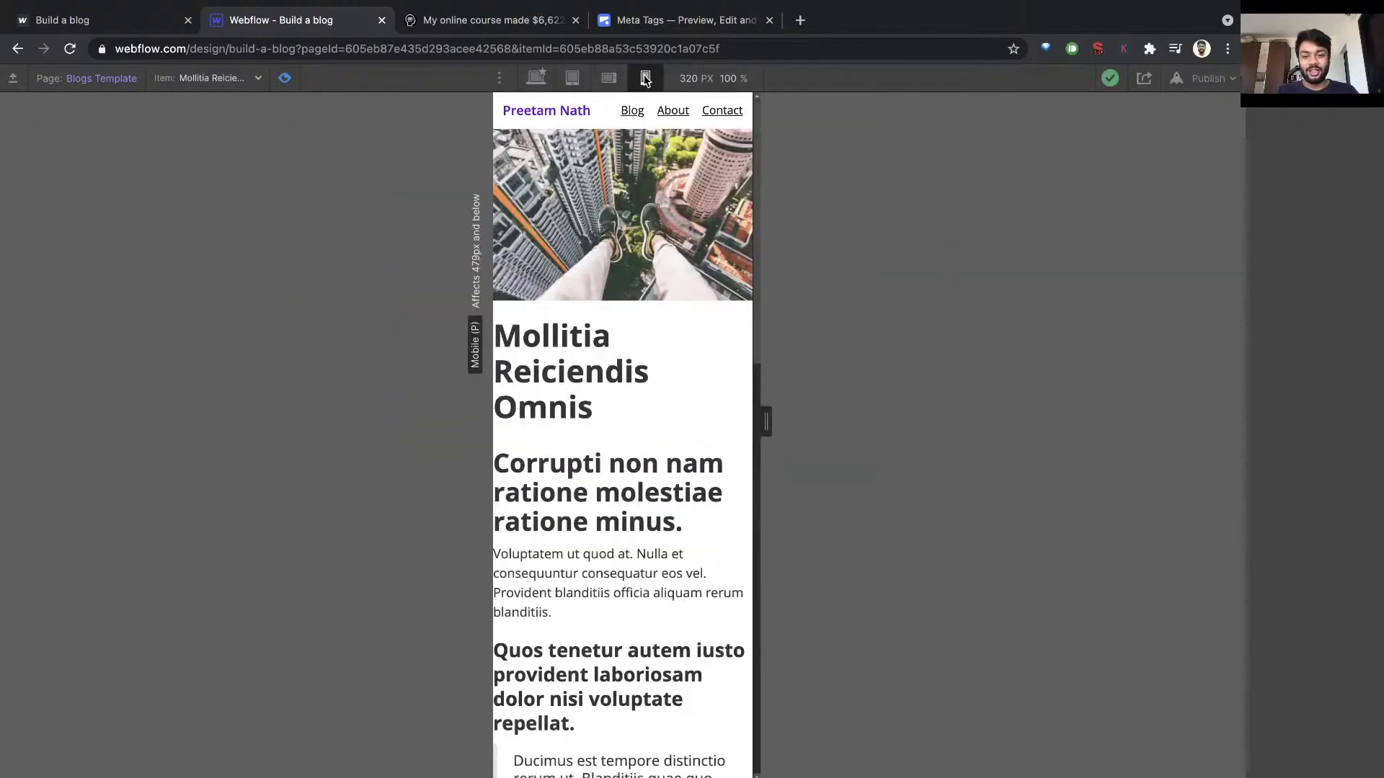
click(537, 78)
scroll(488, 189, down, 2)
scroll(443, 242, up, 2)
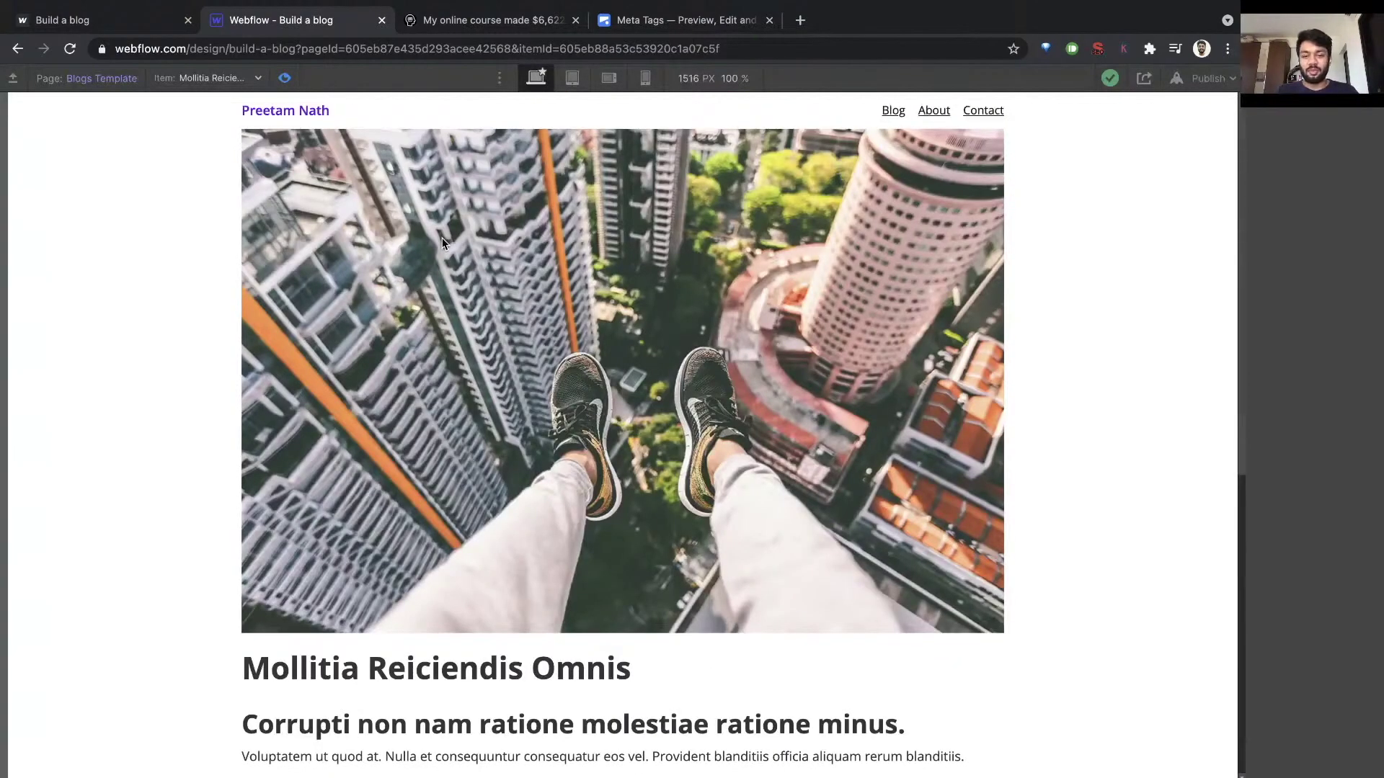
click(285, 80)
Open the Home page and inspect Div Block 2's contents and class styling
click(14, 204)
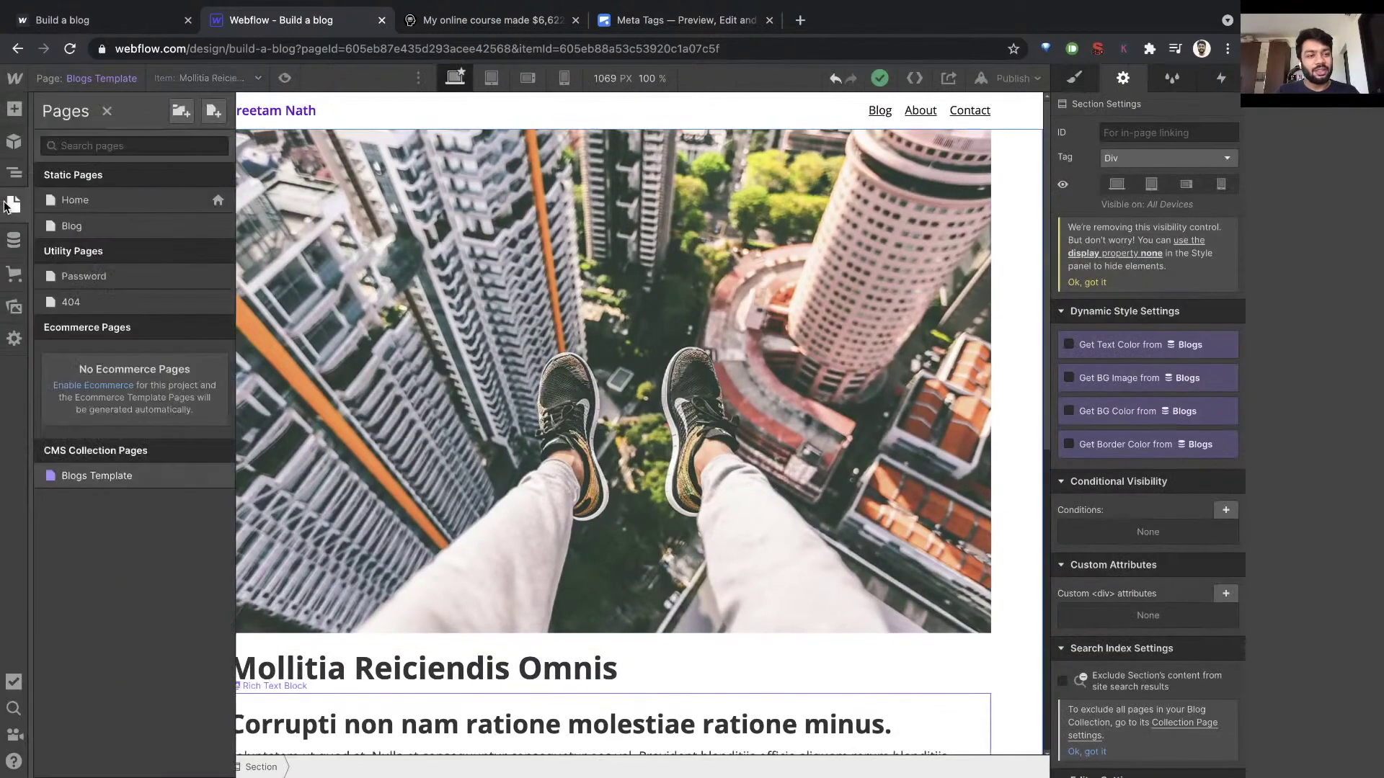
click(94, 208)
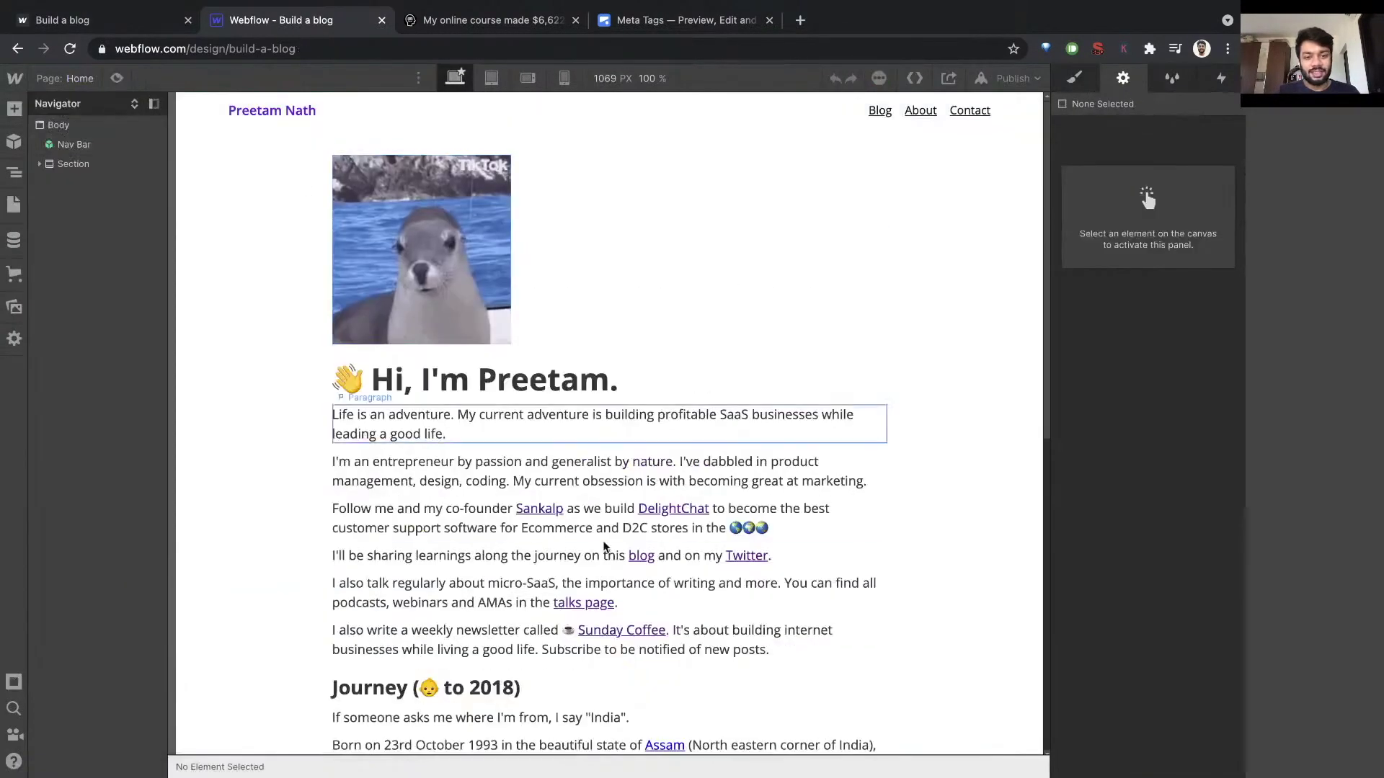
click(517, 145)
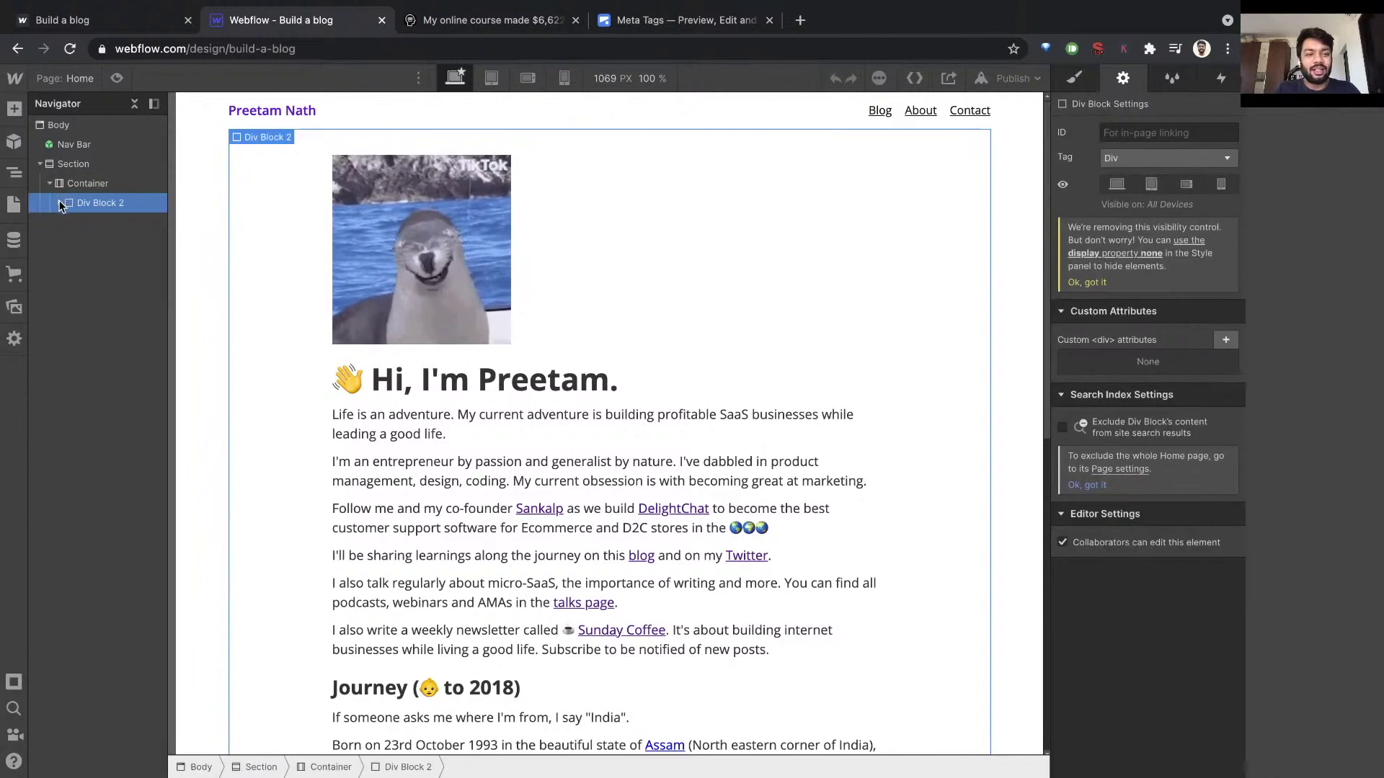
click(1058, 84)
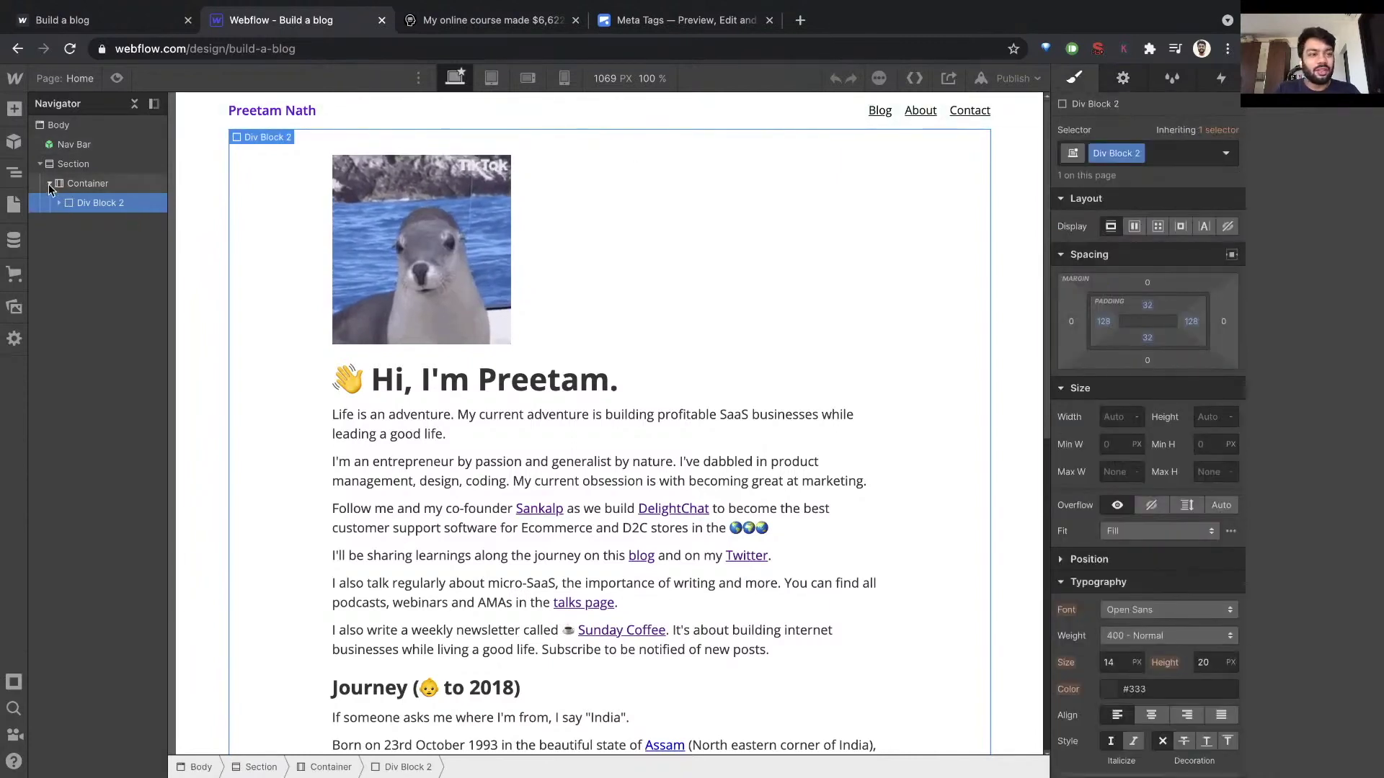
click(59, 203)
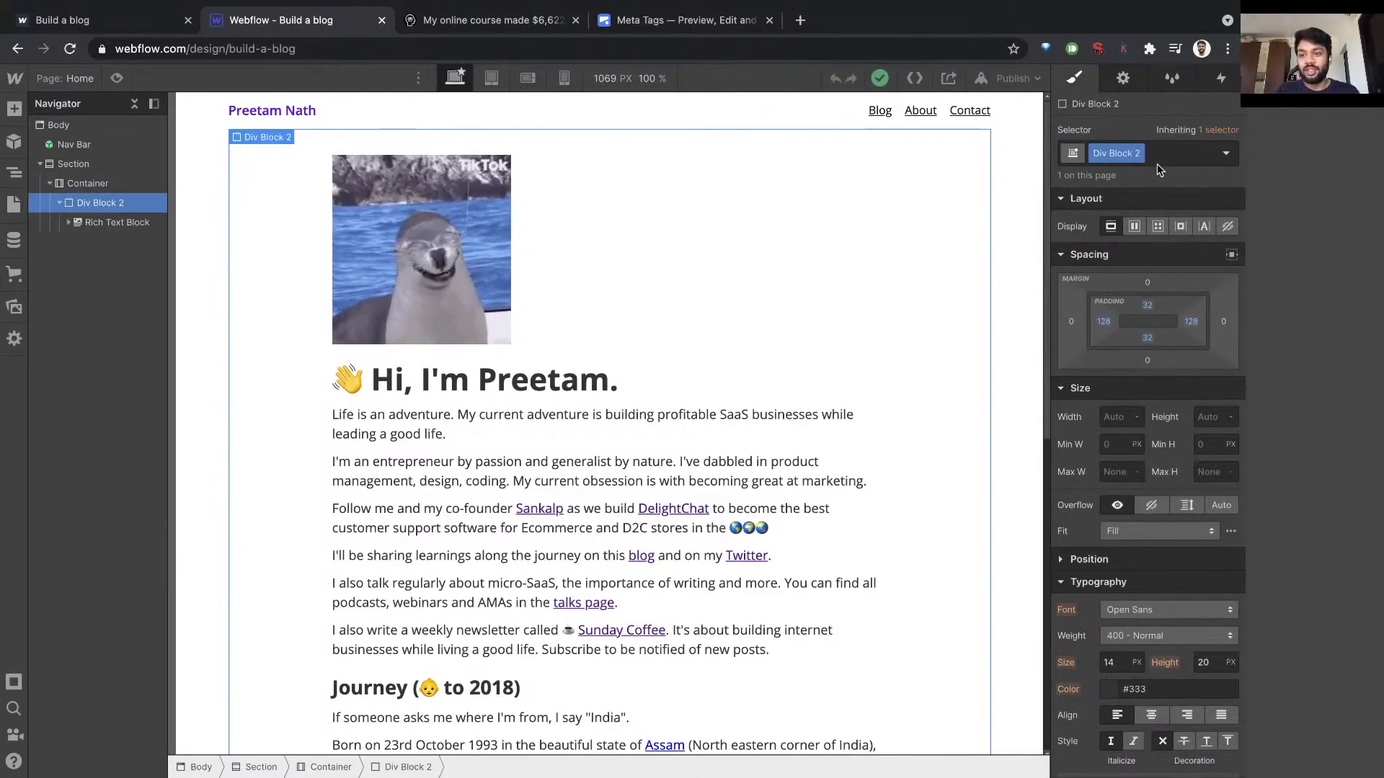
click(1137, 153)
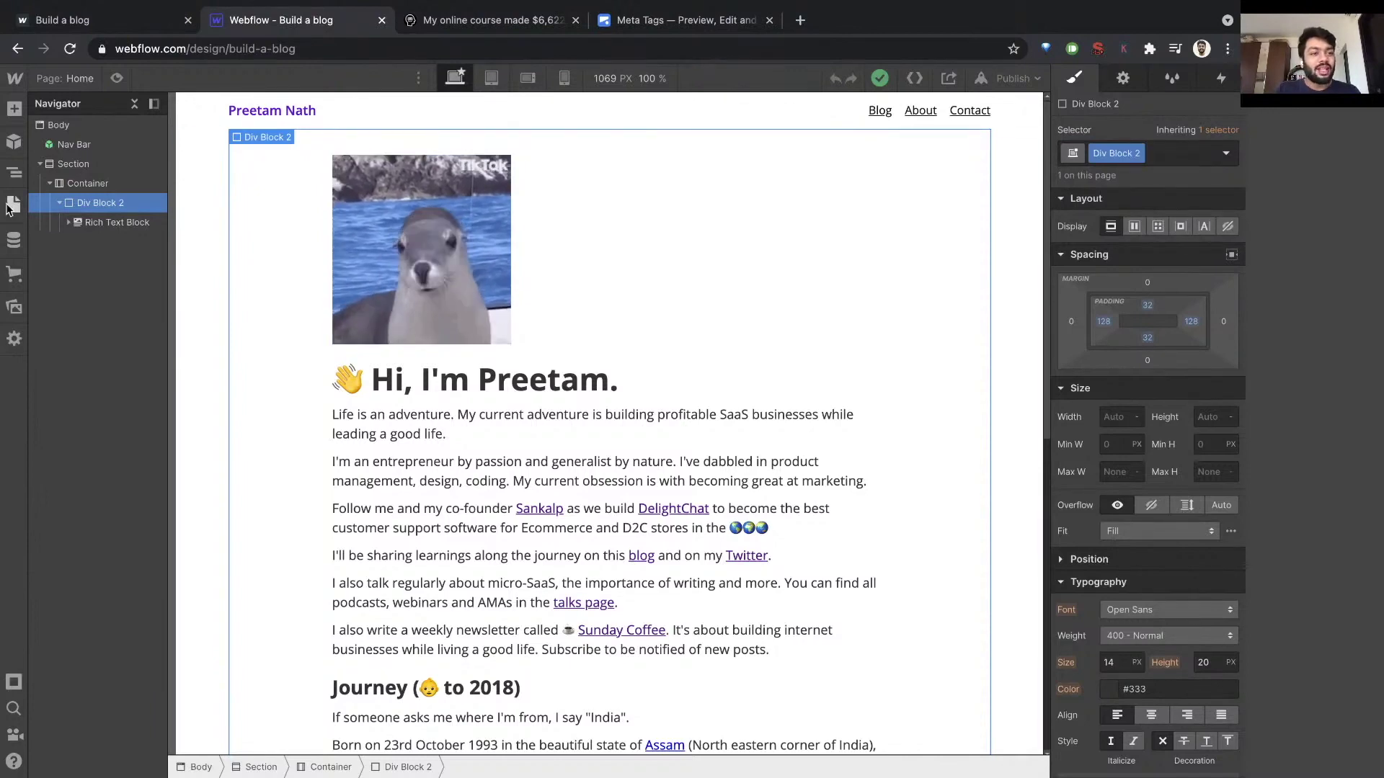
Check the Home page at tablet, mobile portrait and desktop widths, then open Blogs Template
click(490, 78)
click(564, 78)
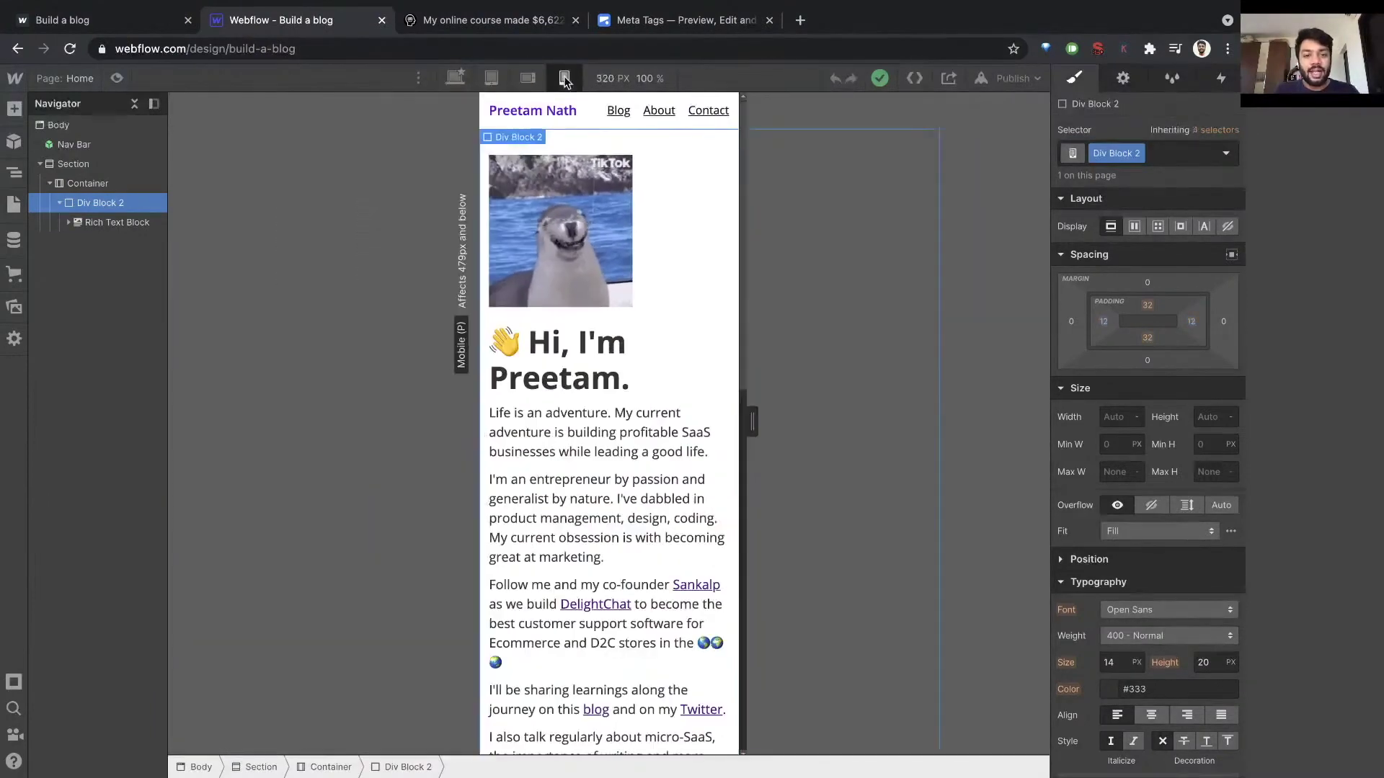
click(456, 79)
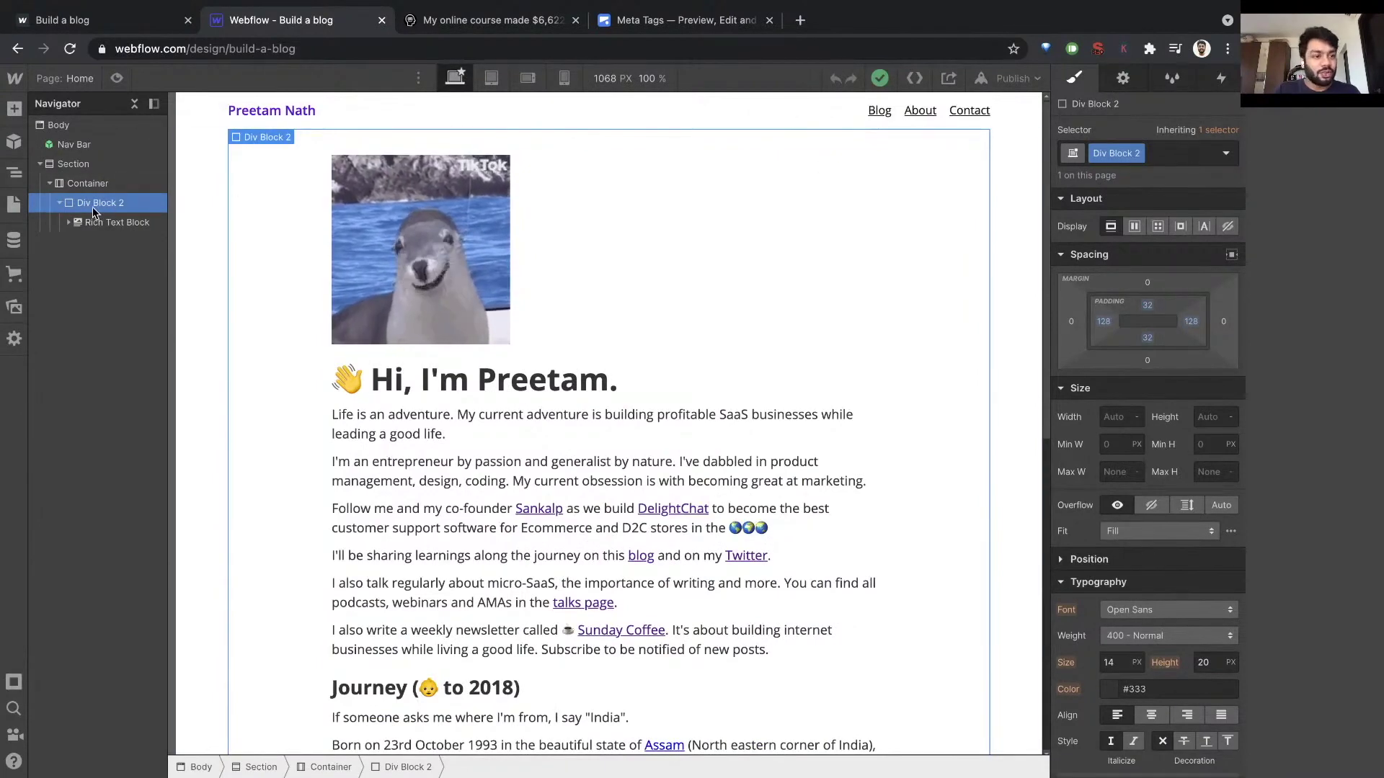
click(14, 204)
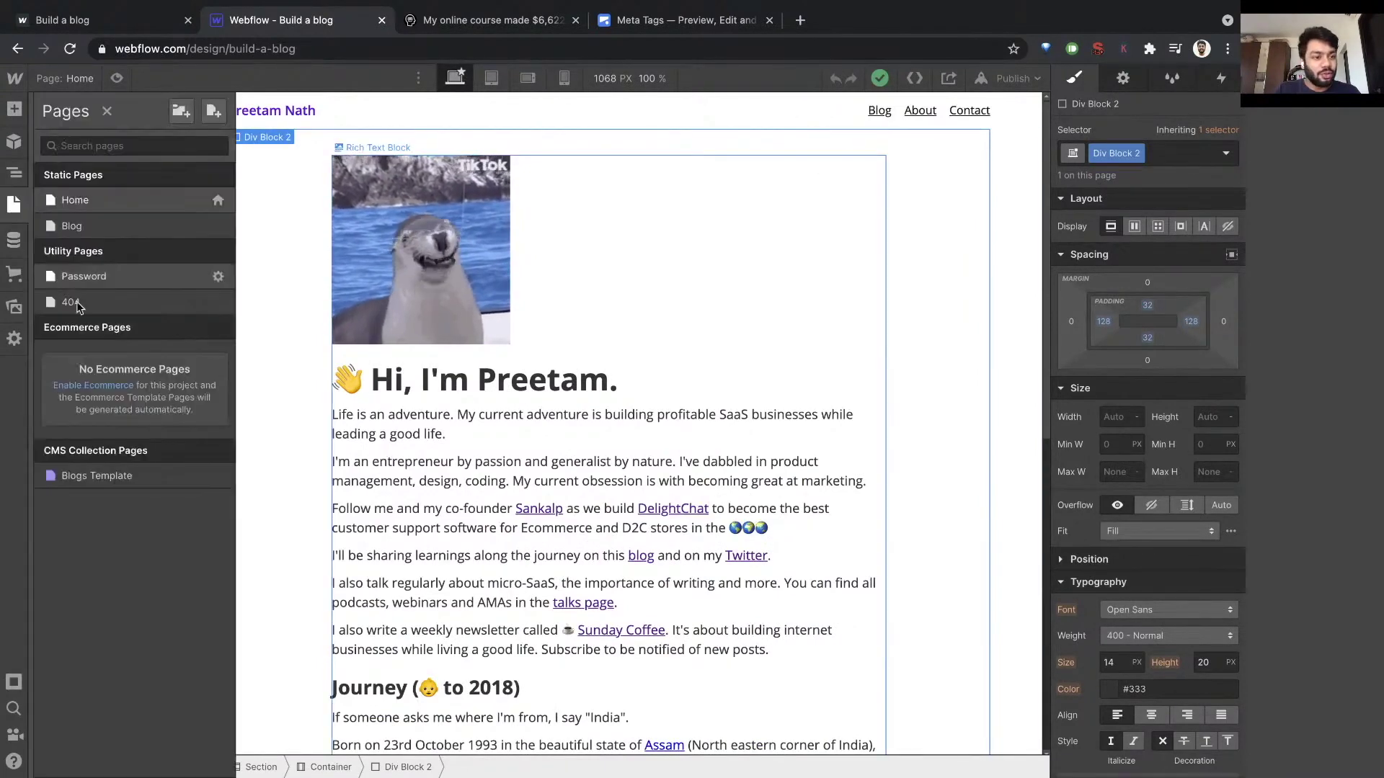
click(88, 475)
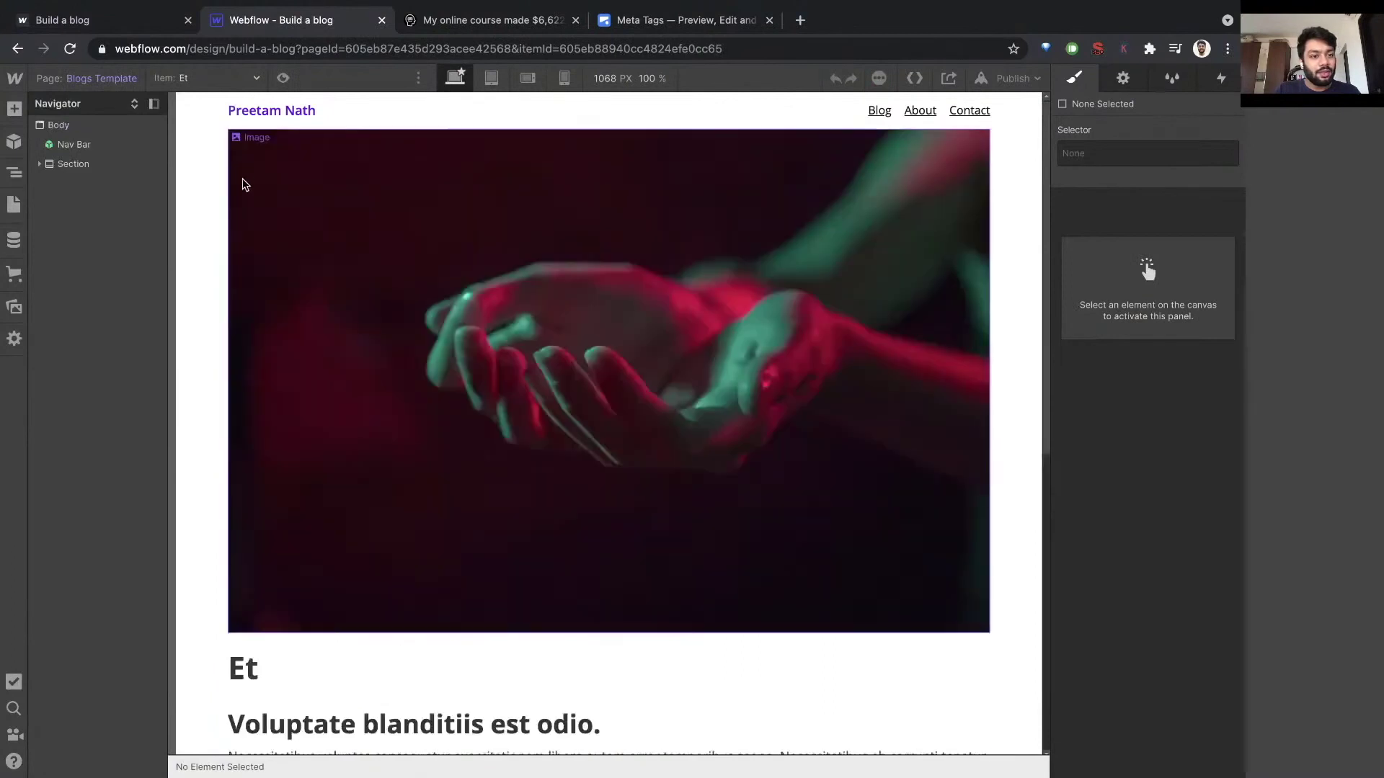
Give the Blogs Template's Div Block wrapper the existing Div Block 2 class
click(44, 165)
click(42, 165)
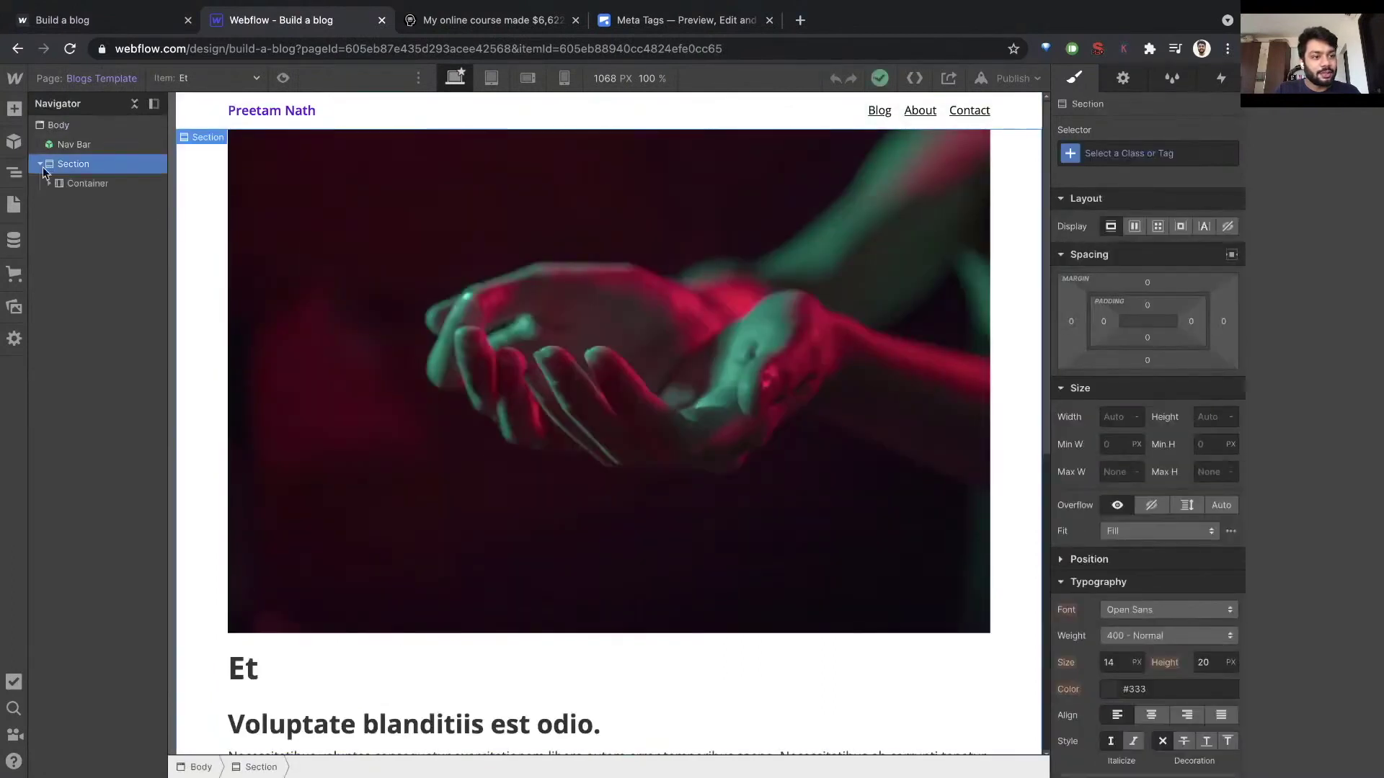
click(41, 165)
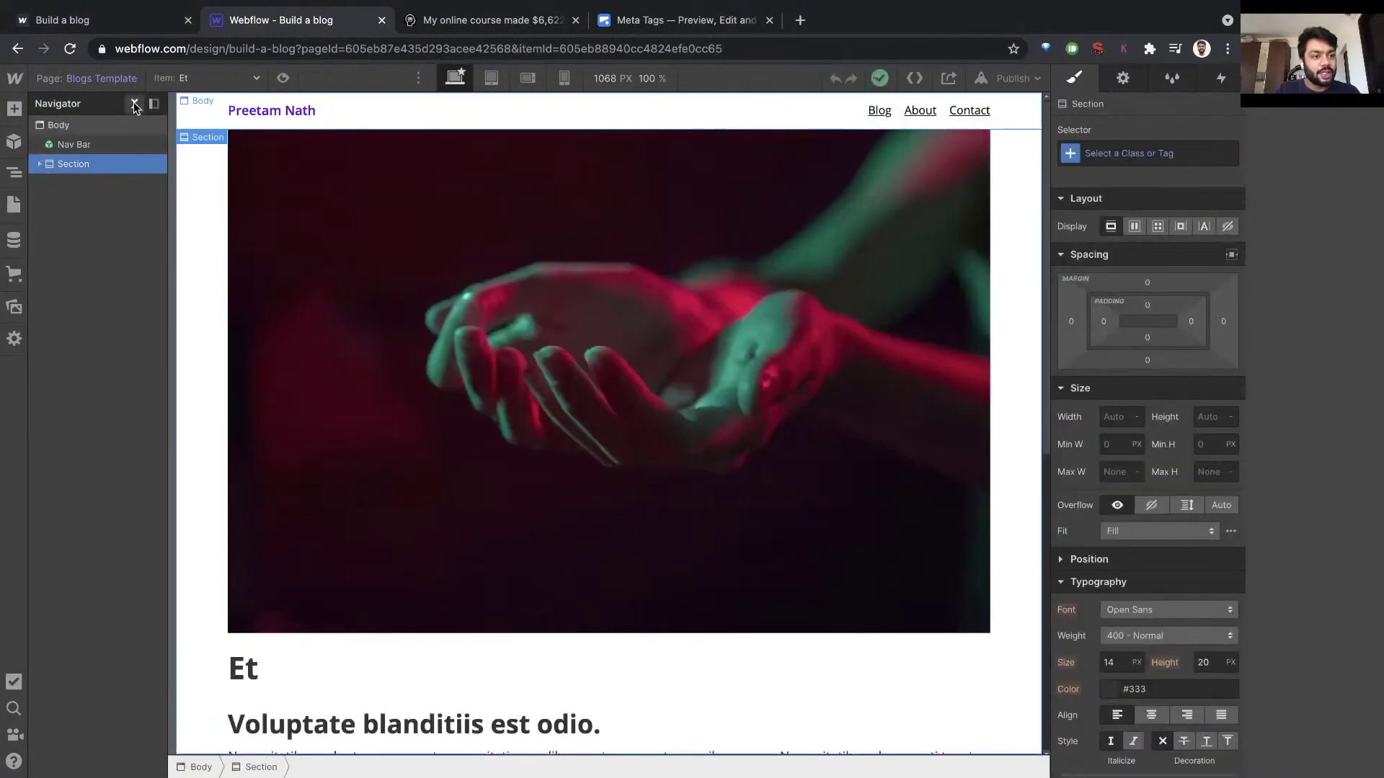
click(41, 164)
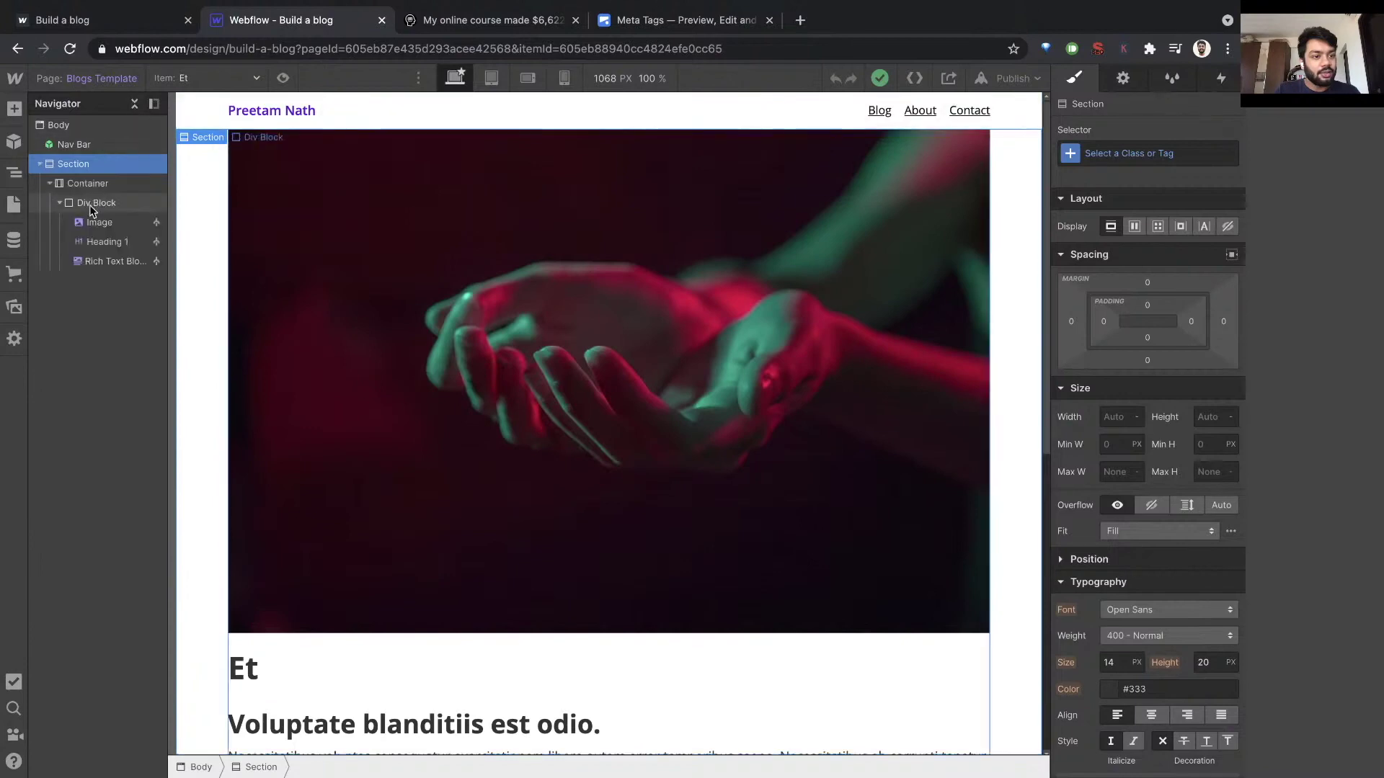
click(88, 210)
click(1151, 157)
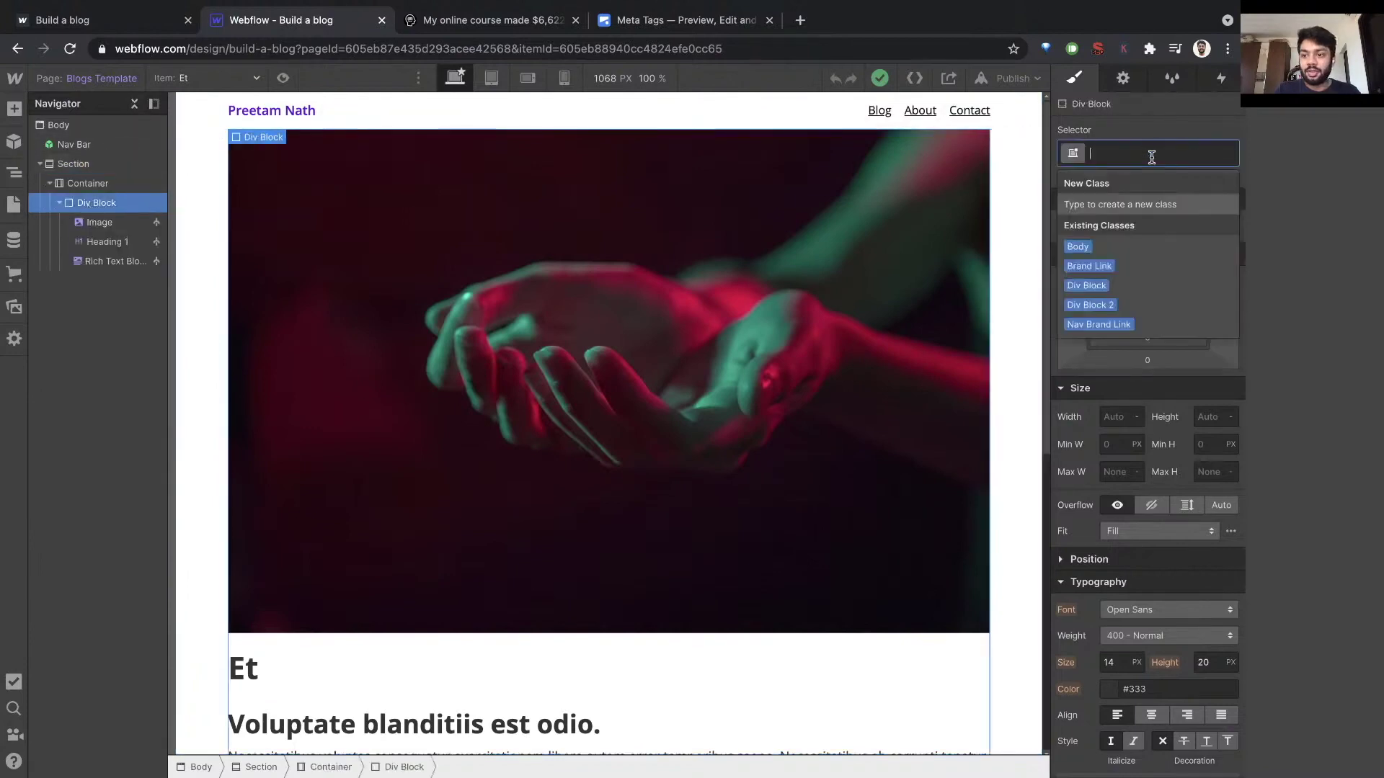
click(1108, 308)
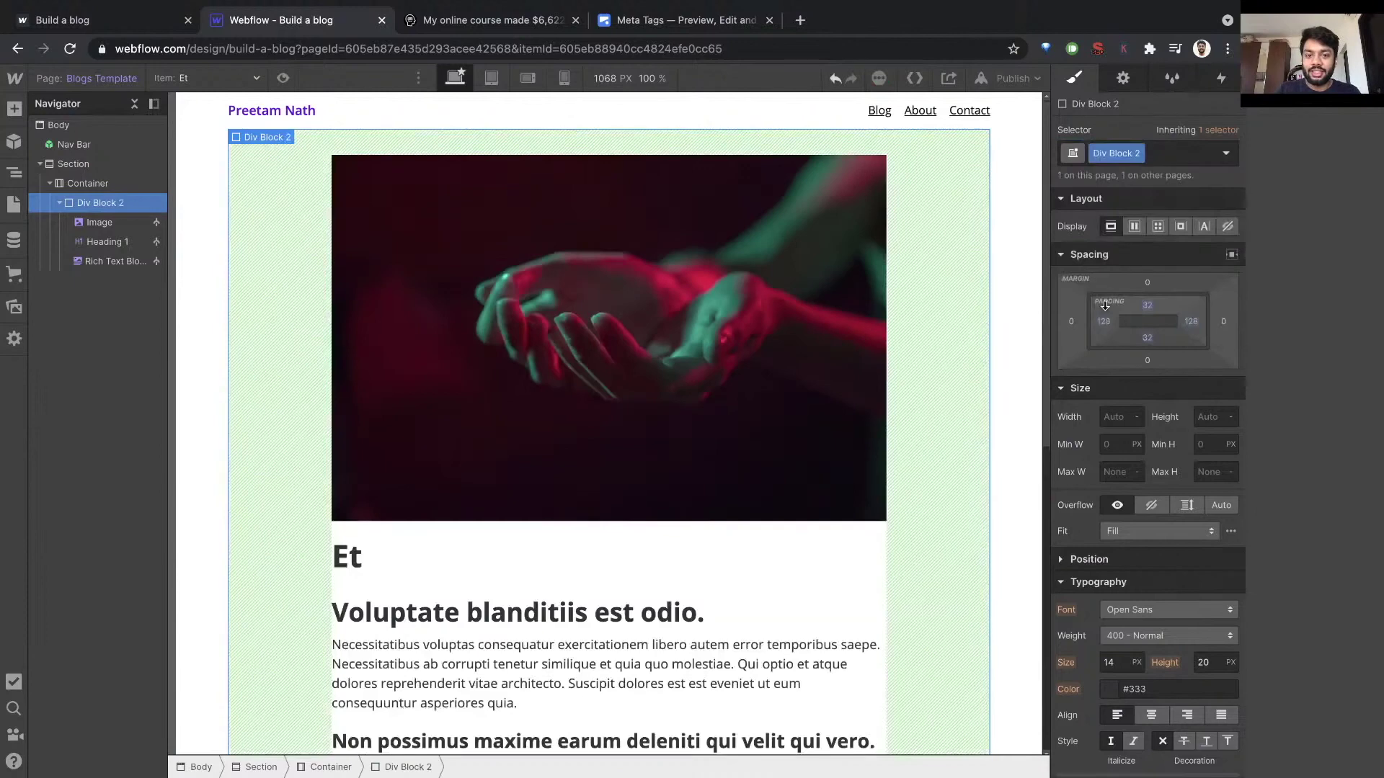
key(Escape)
Preview the restyled template at tablet, mobile landscape, mobile portrait, then desktop widths
click(280, 78)
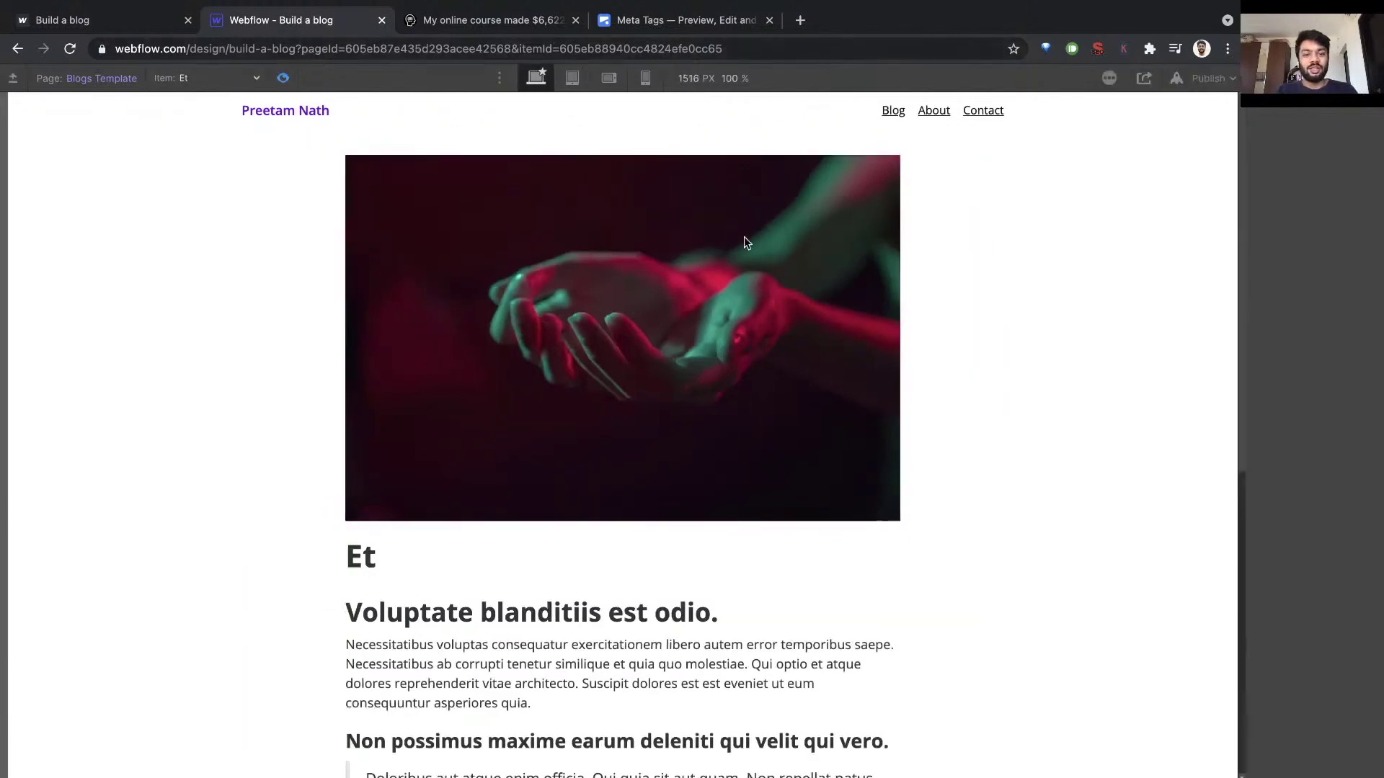
scroll(657, 272, down, 7)
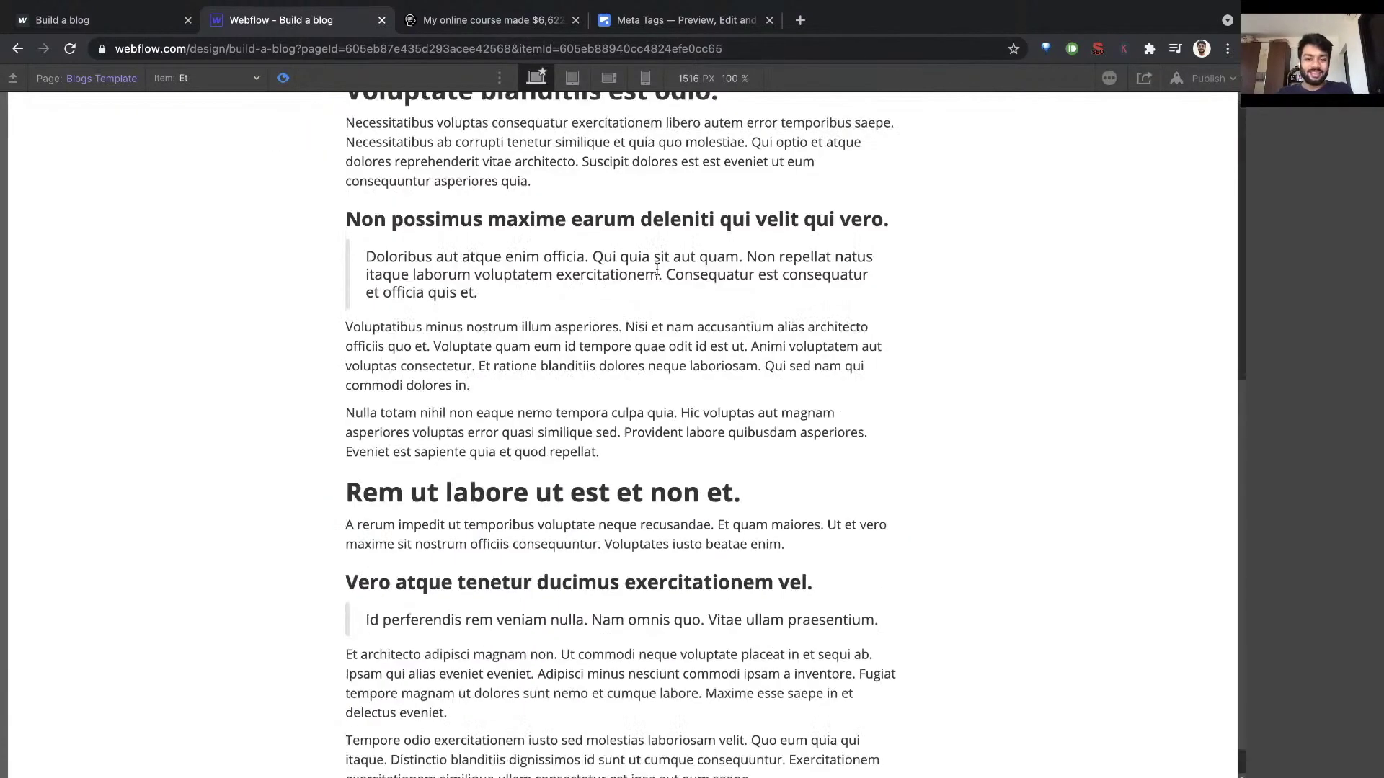
scroll(656, 268, up, 8)
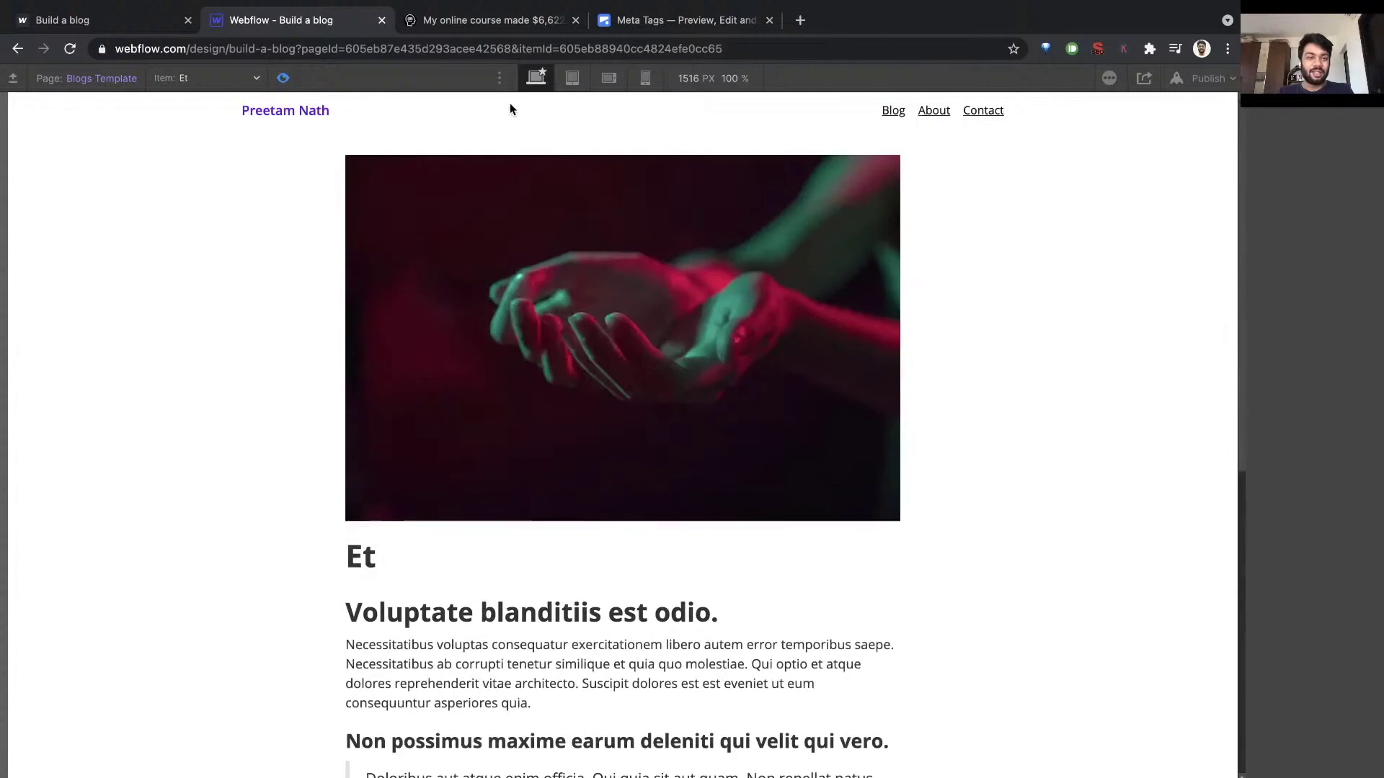
click(571, 78)
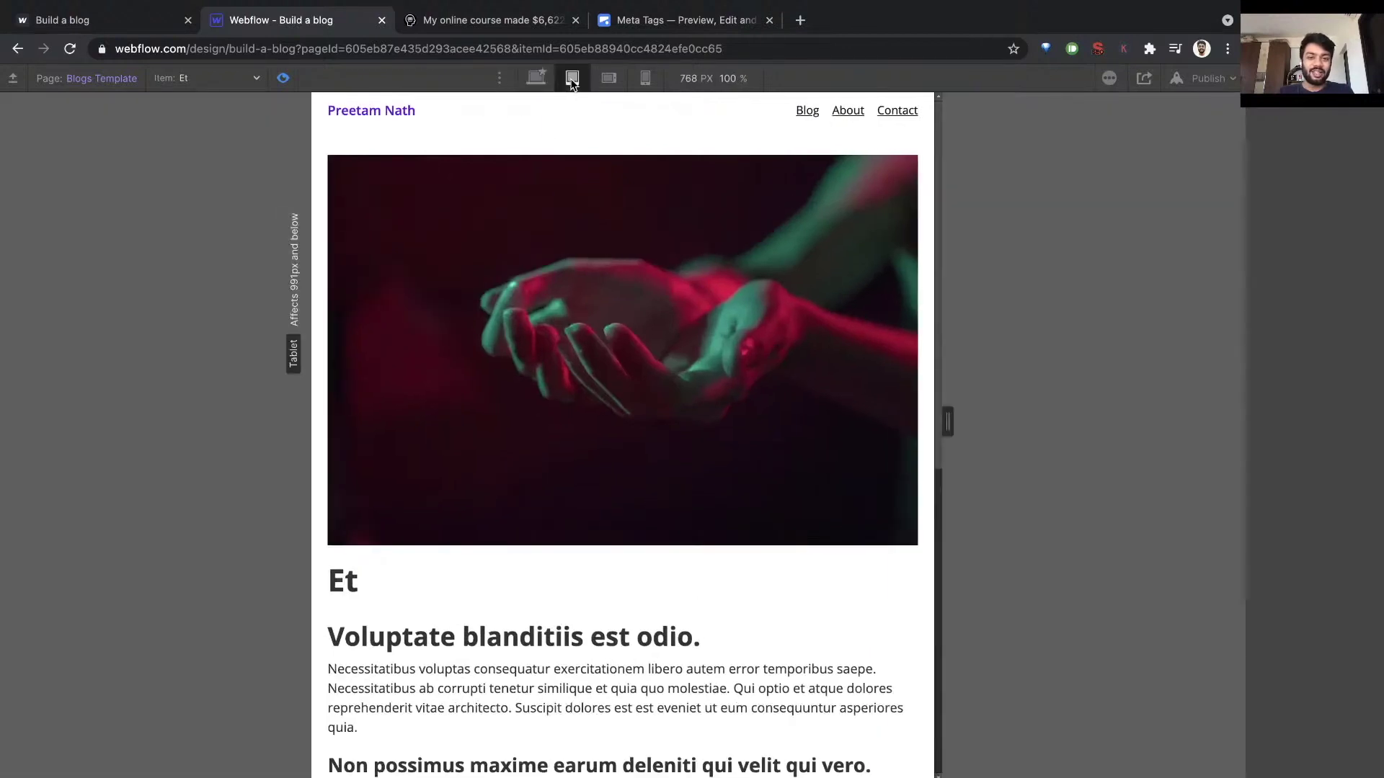
click(609, 78)
click(644, 78)
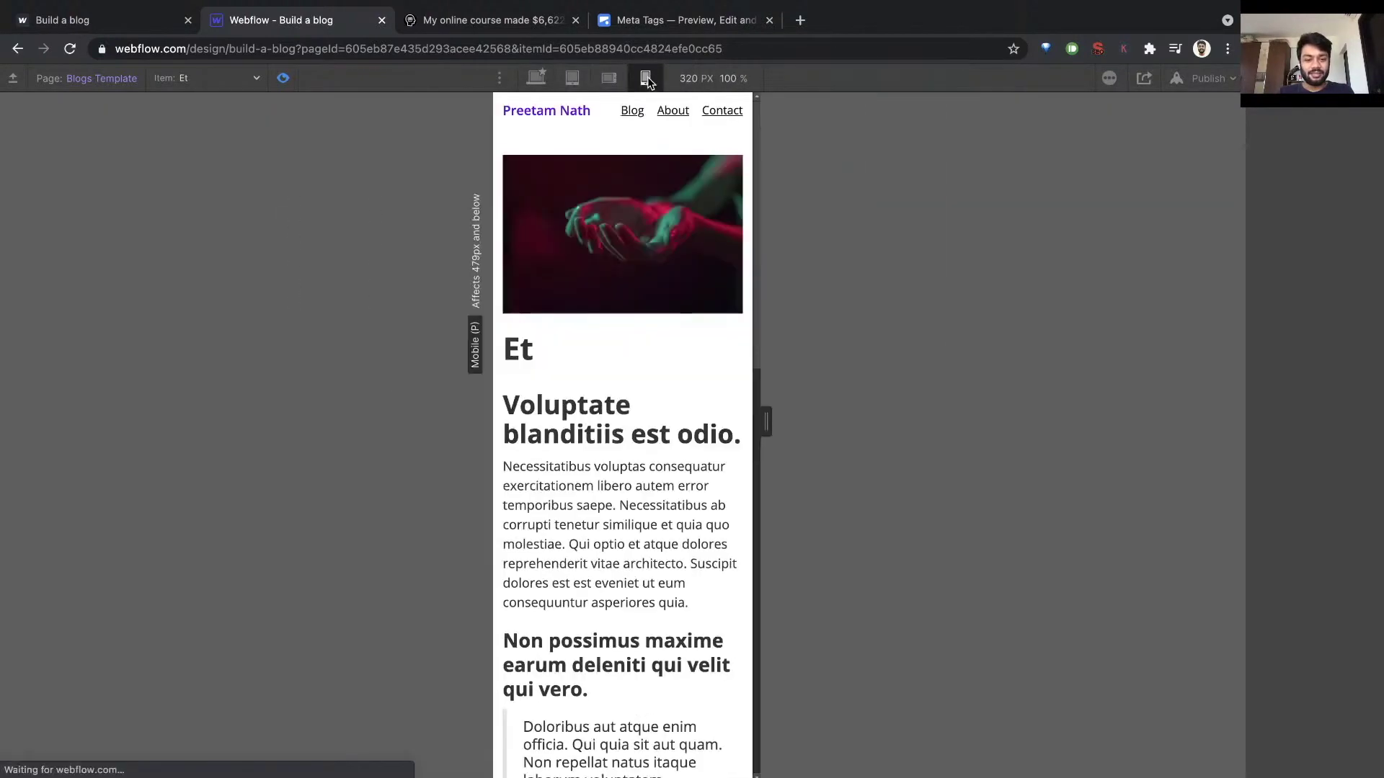
scroll(670, 354, down, 5)
scroll(664, 324, up, 10)
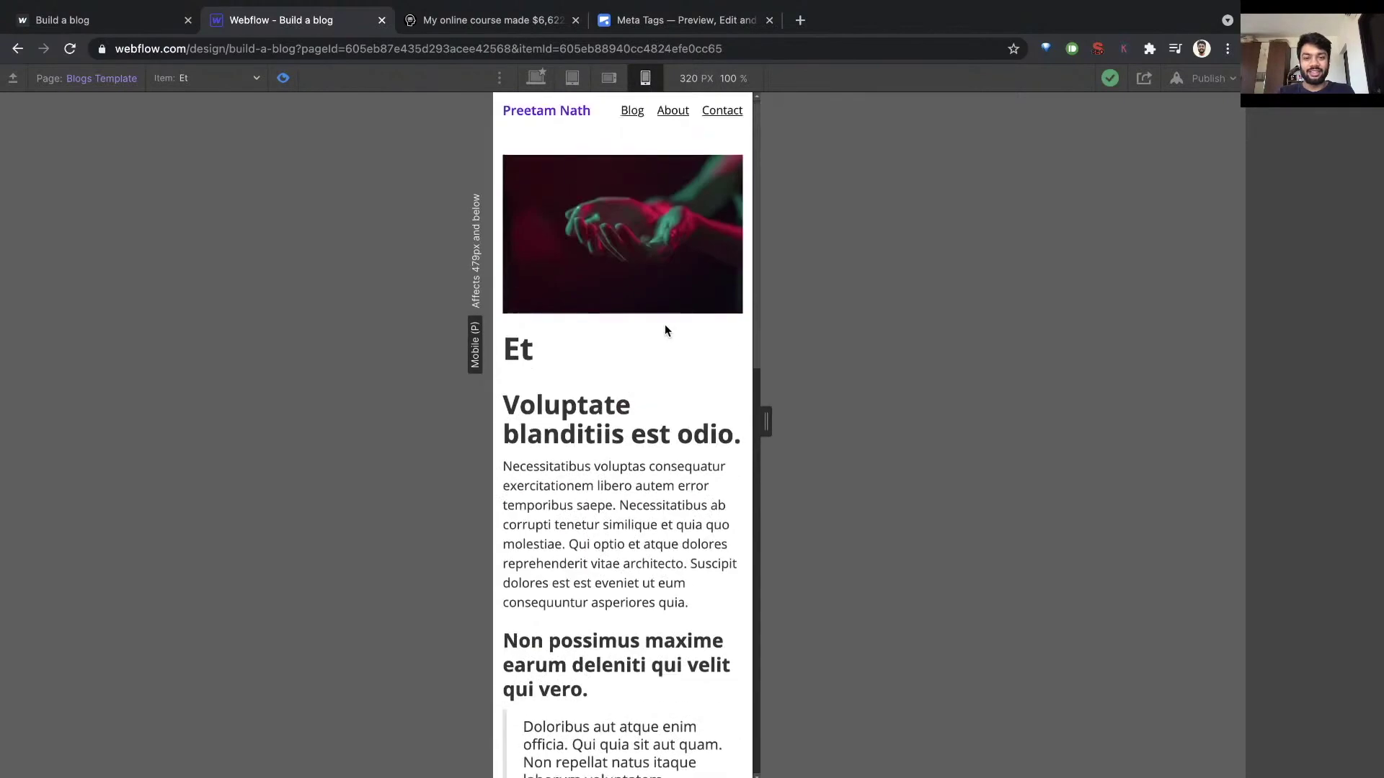
click(536, 78)
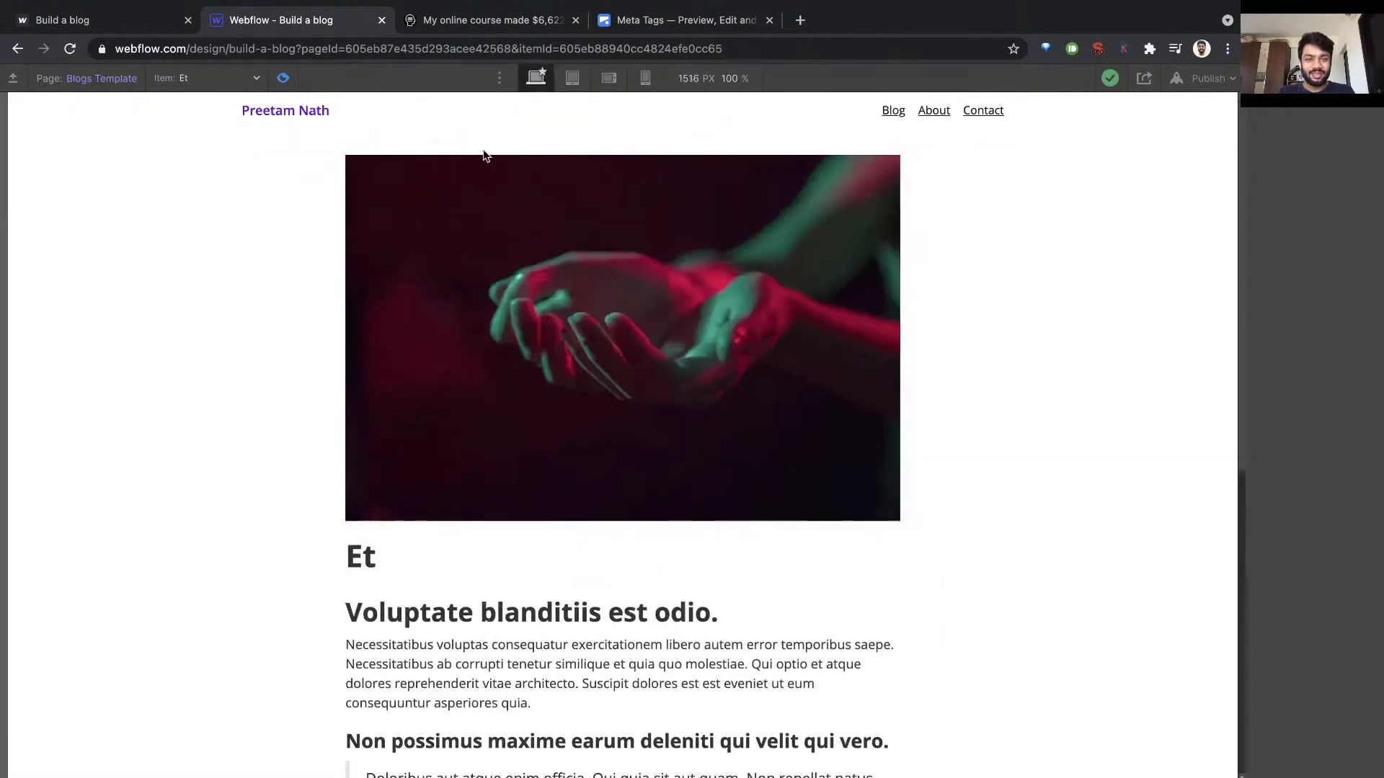